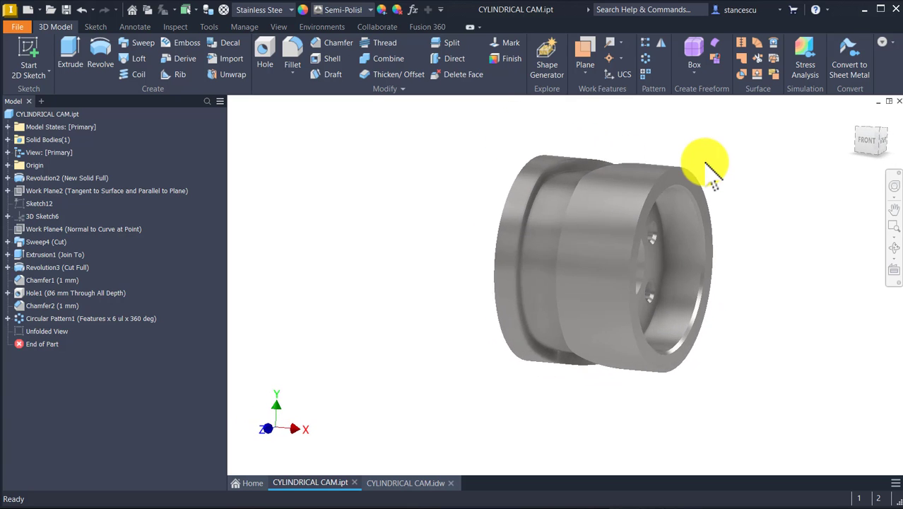
Examine the finished cylindrical cam model and its dimensioned drawing, including section A-A and the unfolded view
key(F6)
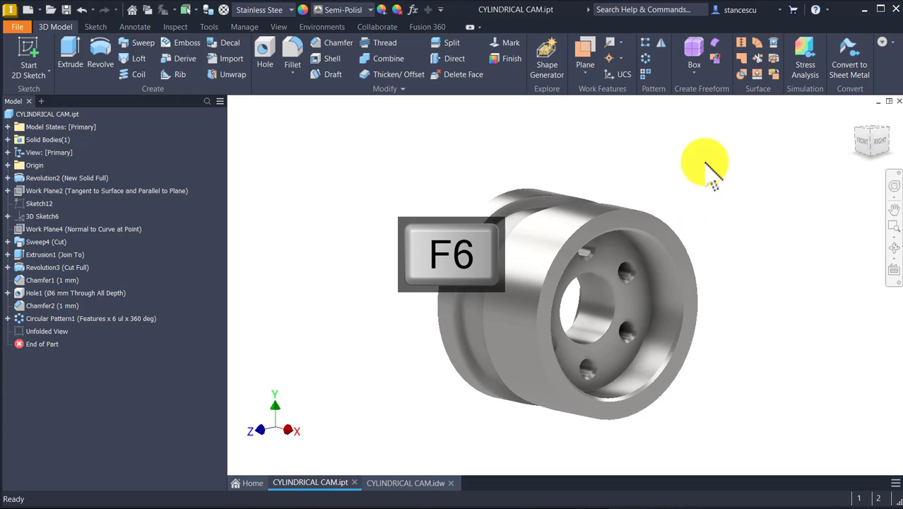
click(388, 483)
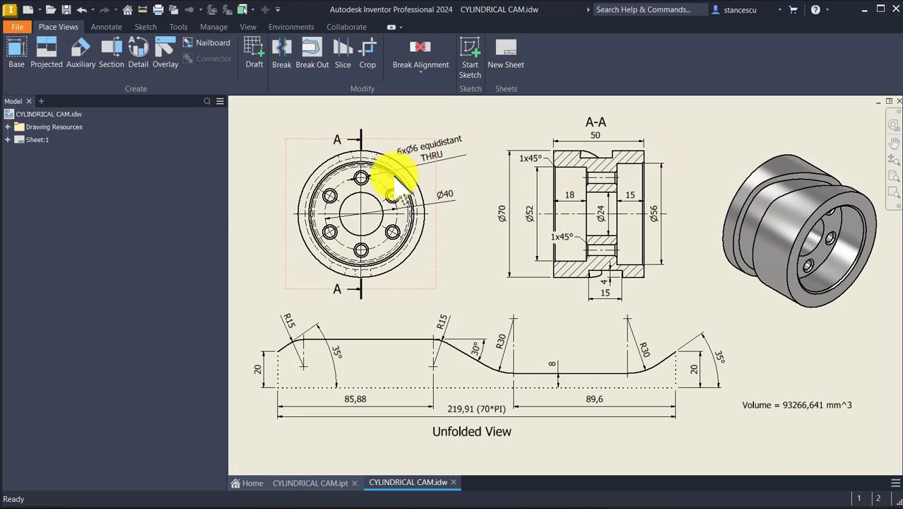
click(564, 329)
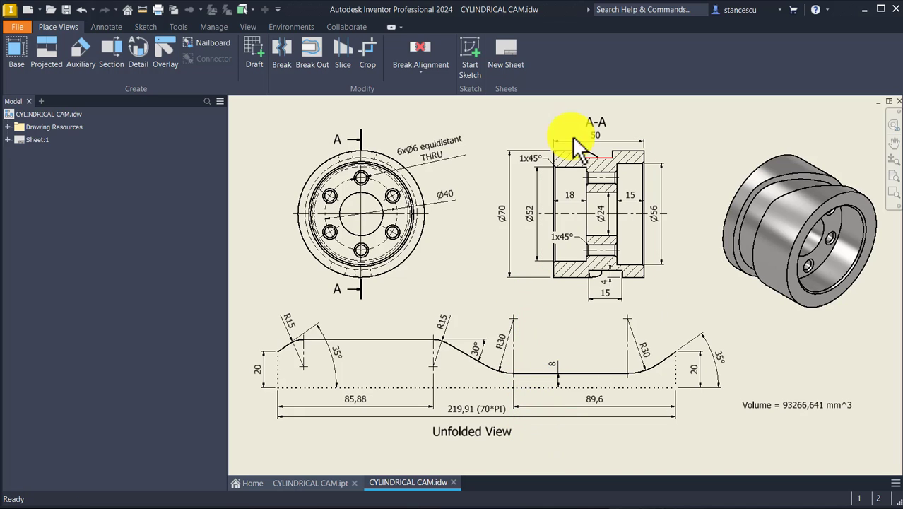
click(410, 118)
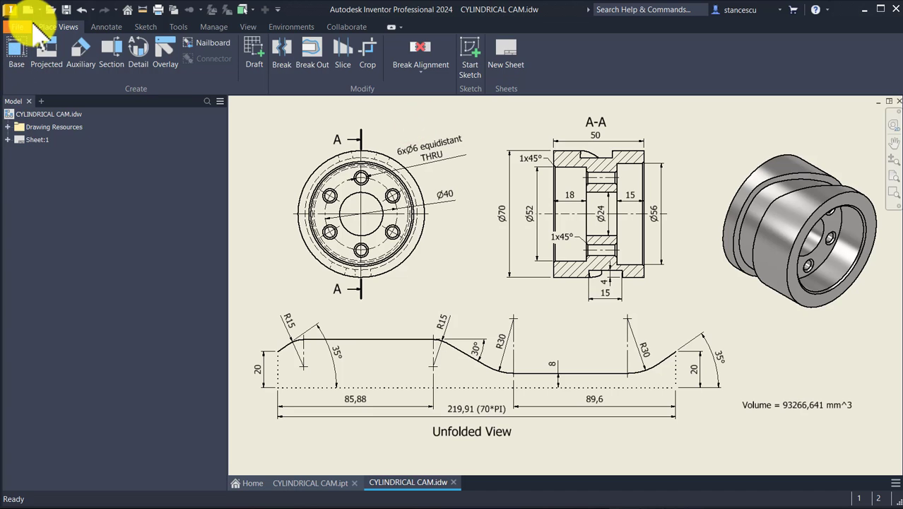
Create a new metric part from the Standard (mm).ipt template and start a 2D sketch on the XY plane
click(31, 9)
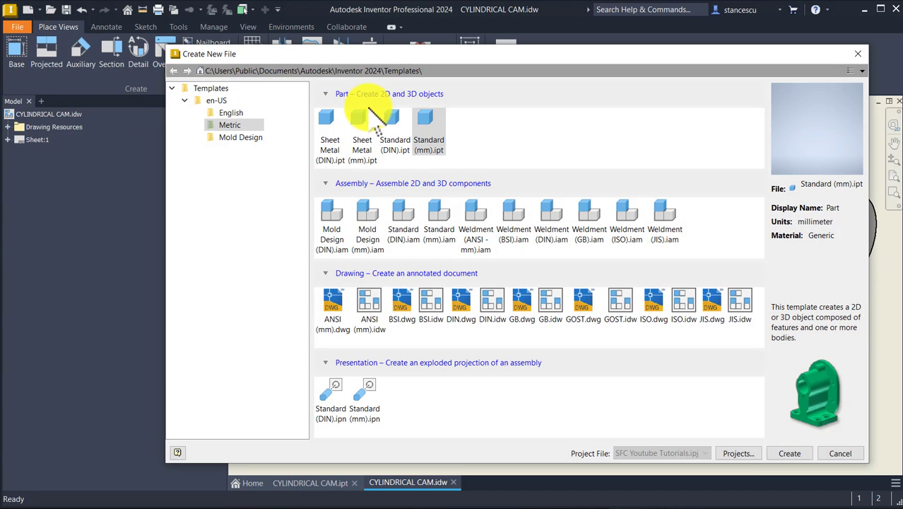
double_click(429, 126)
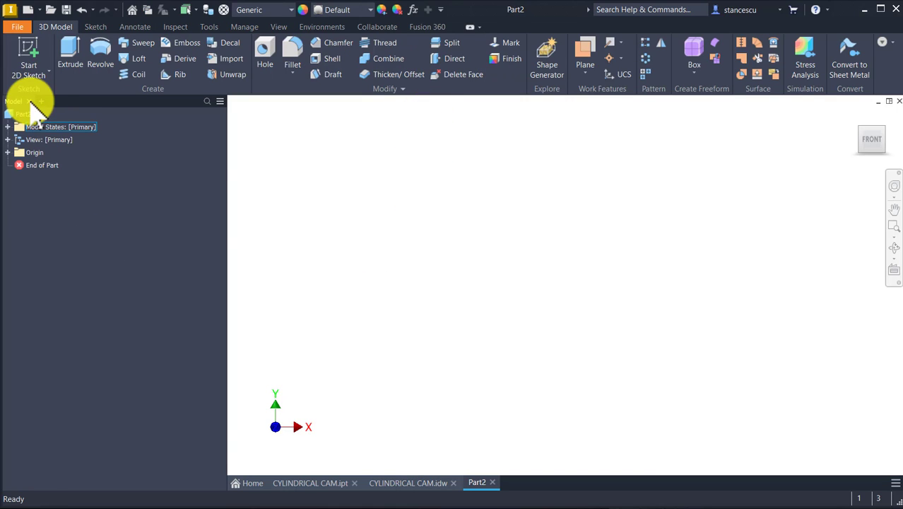
click(23, 45)
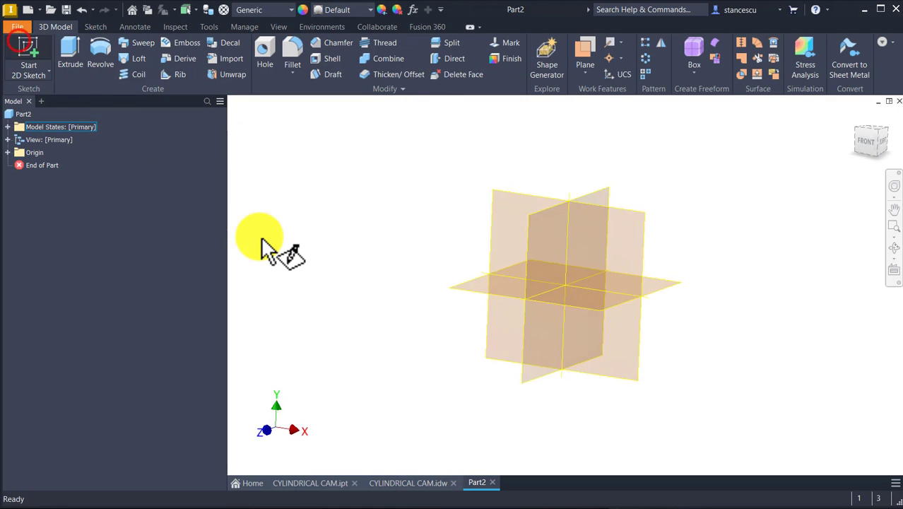
click(535, 184)
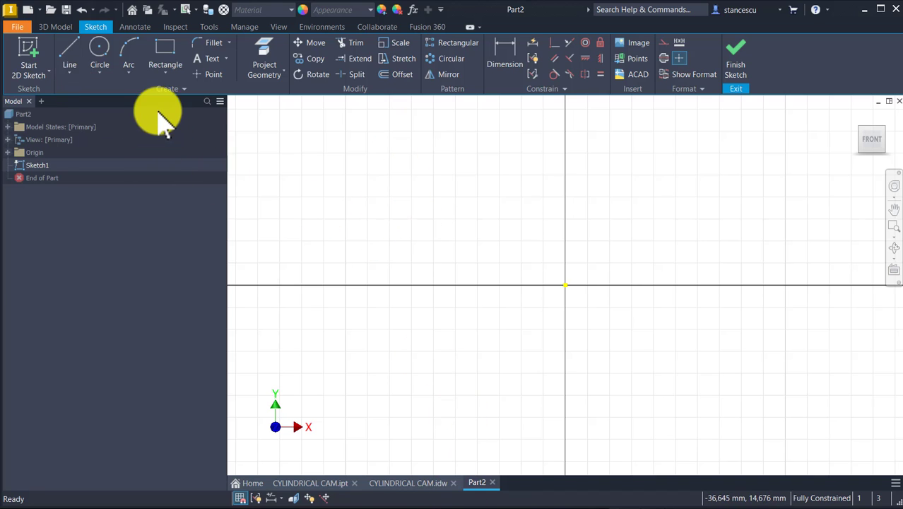
Sketch a 70 by 4 mm two-point rectangle from the vertical axis, its upper edge about 11 mm above the origin
click(165, 49)
click(567, 165)
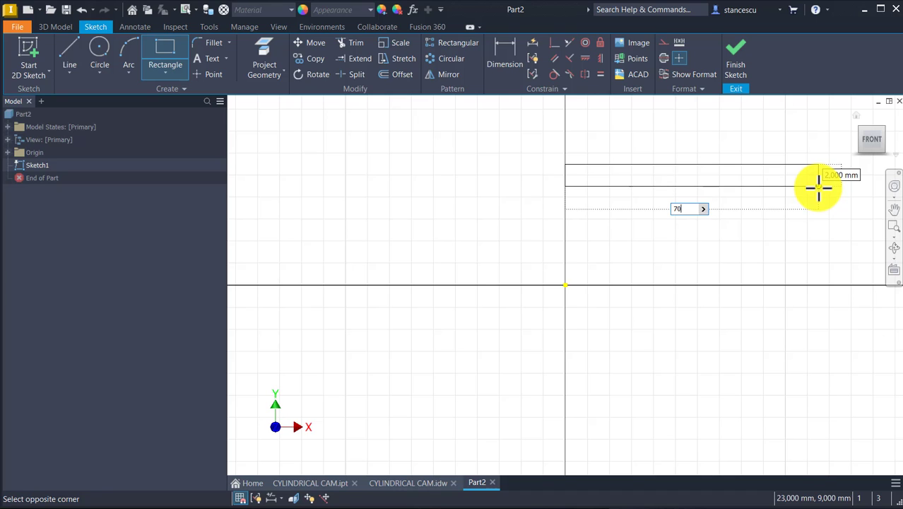
text(70)
key(Tab)
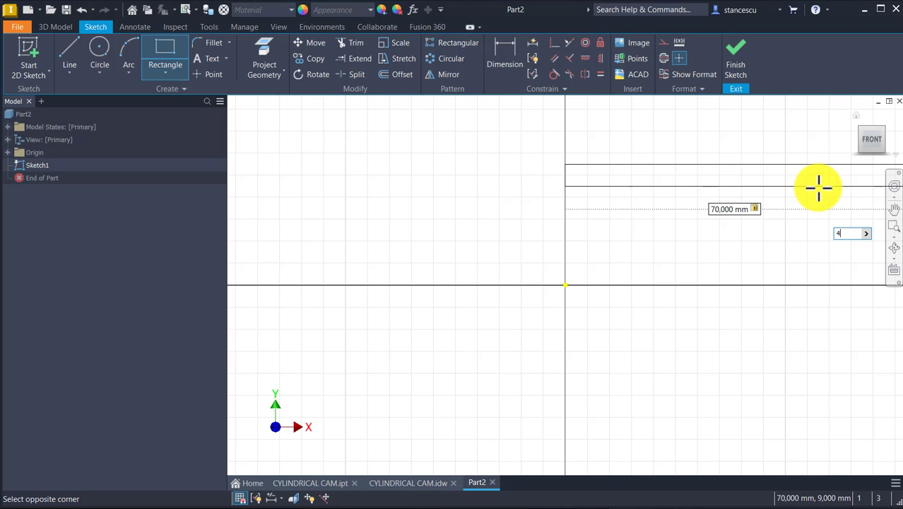
key(Return)
key(Num_Lock)
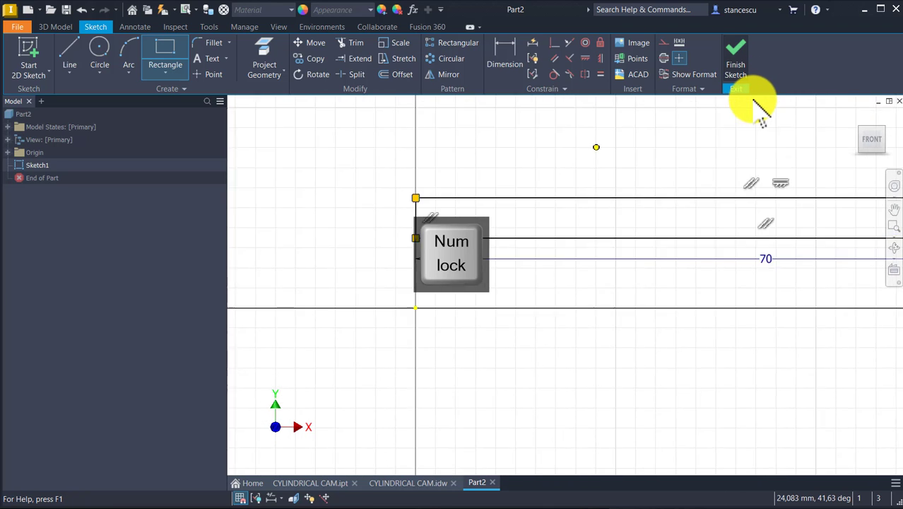
scroll(625, 202, down, 2)
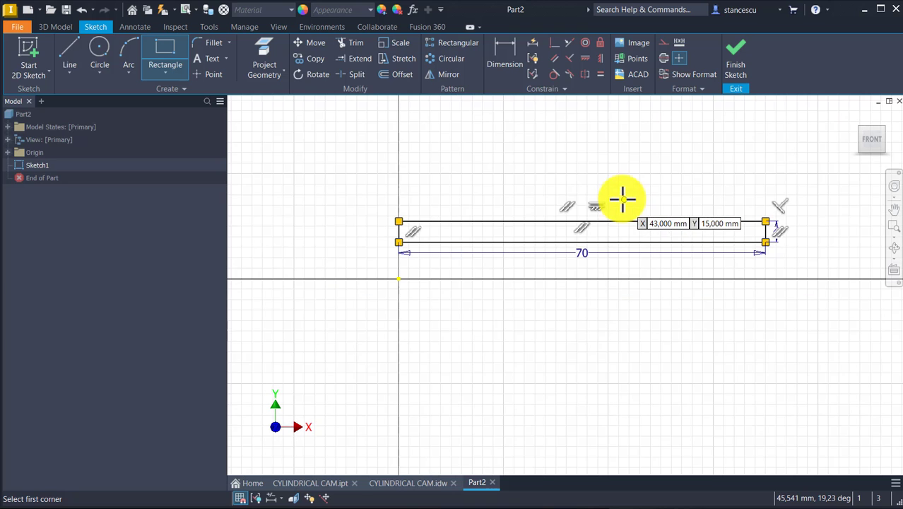
key(Escape)
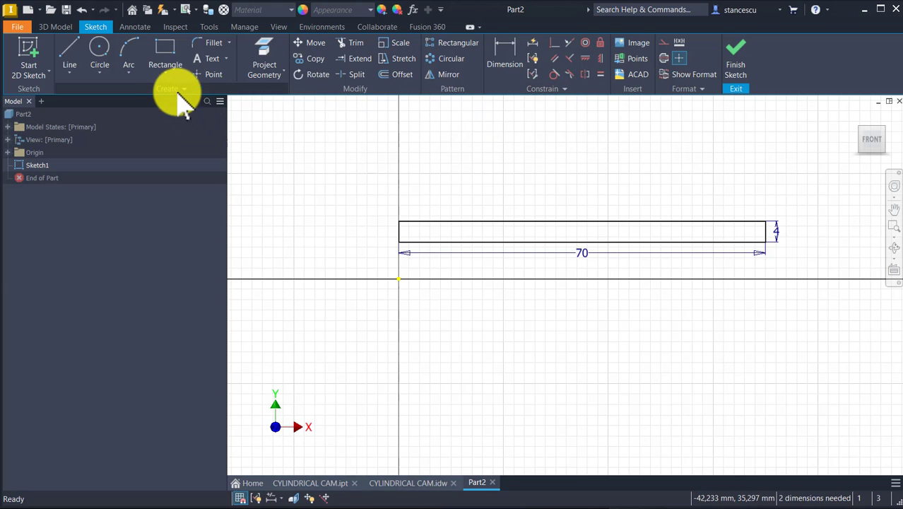
Project the origin's X axis into the sketch as a centerline
click(259, 48)
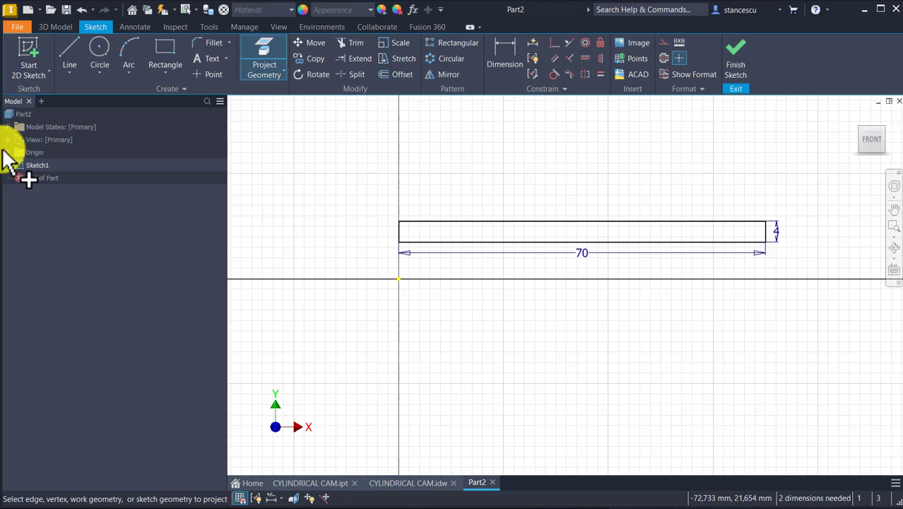
click(7, 153)
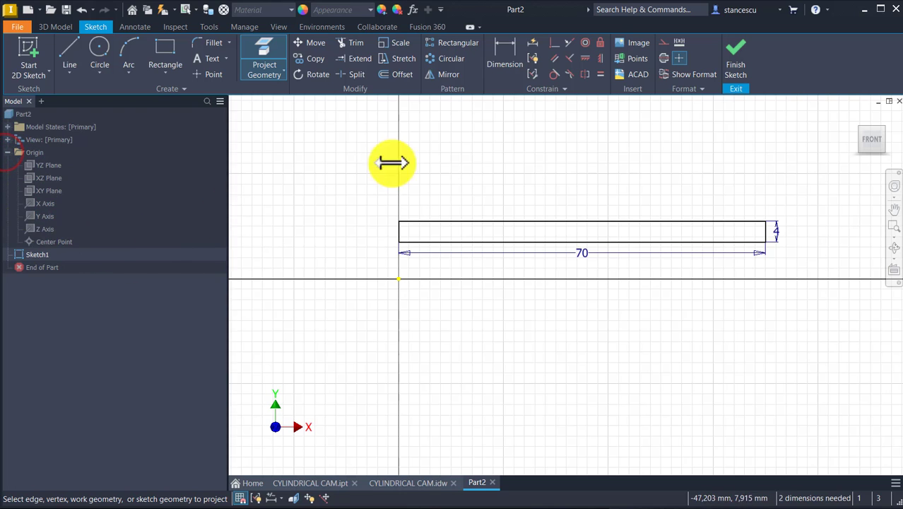
click(659, 58)
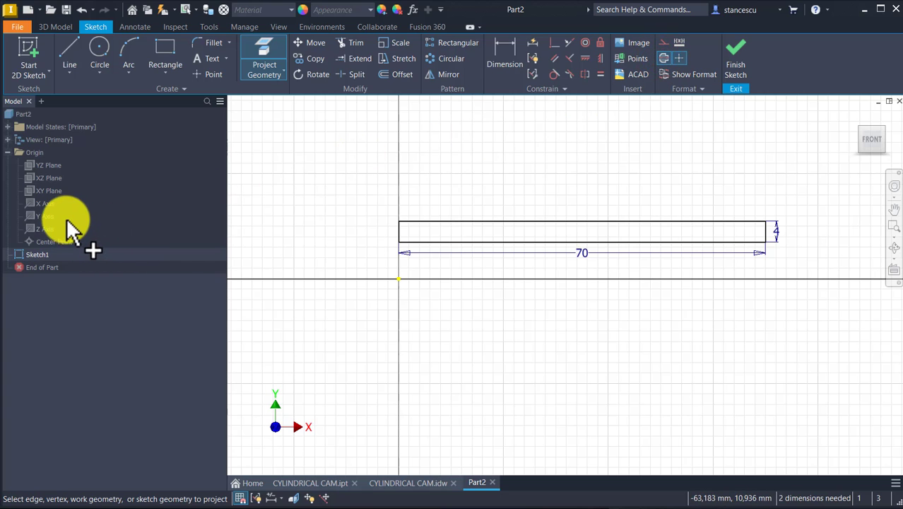
click(37, 203)
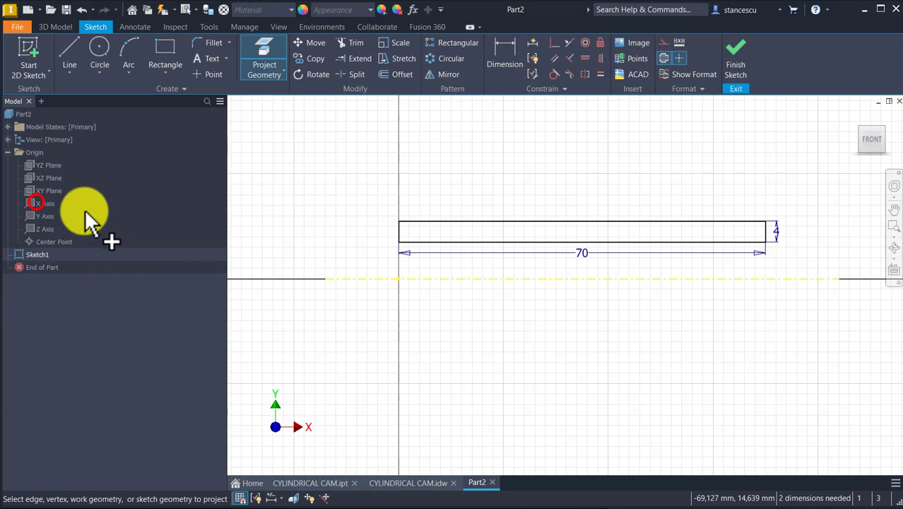
key(Escape)
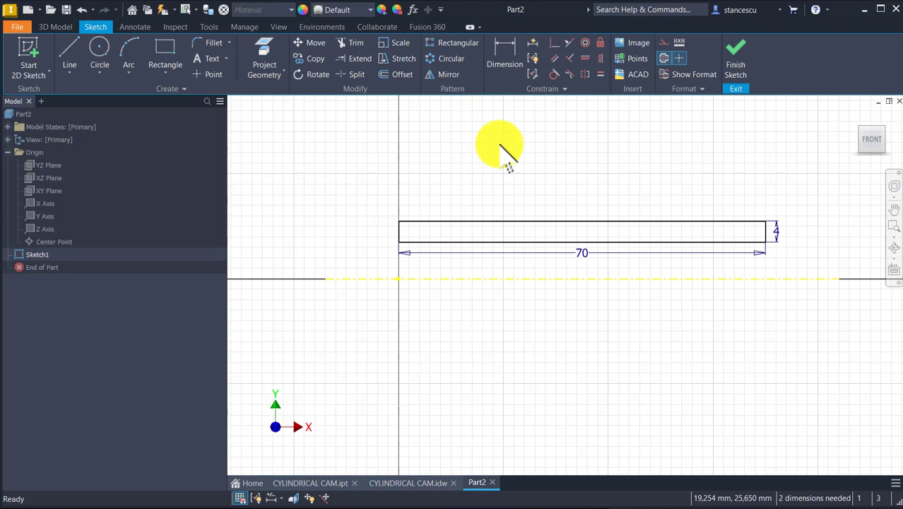
Dimension the rectangle's upper edge from the centerline as a 70 mm diameter
click(502, 64)
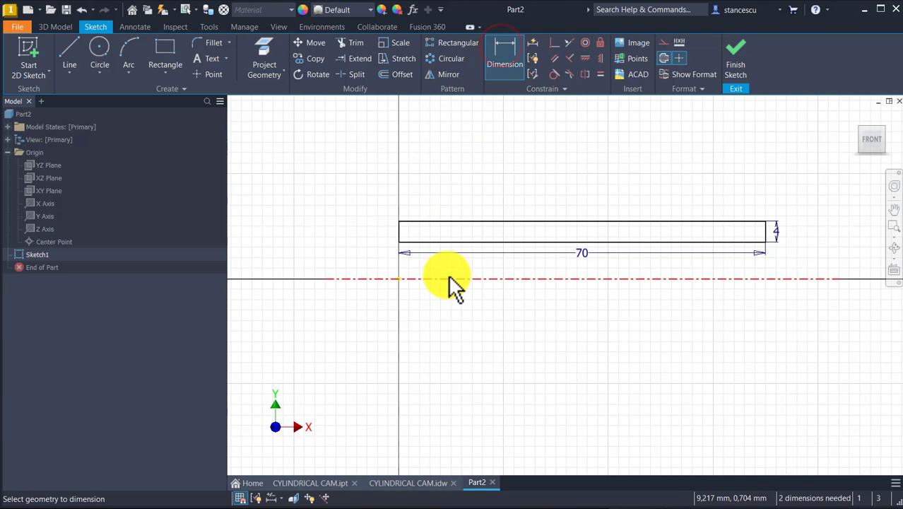
click(448, 278)
click(450, 221)
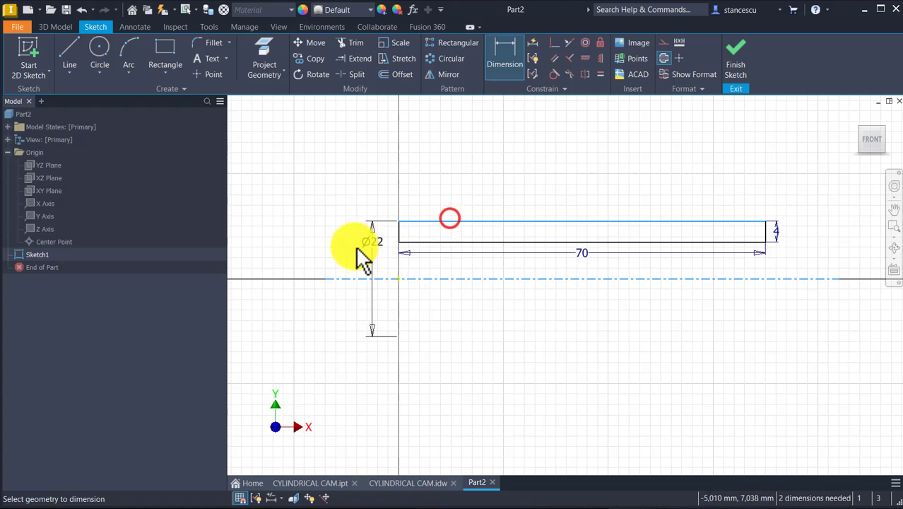
click(355, 248)
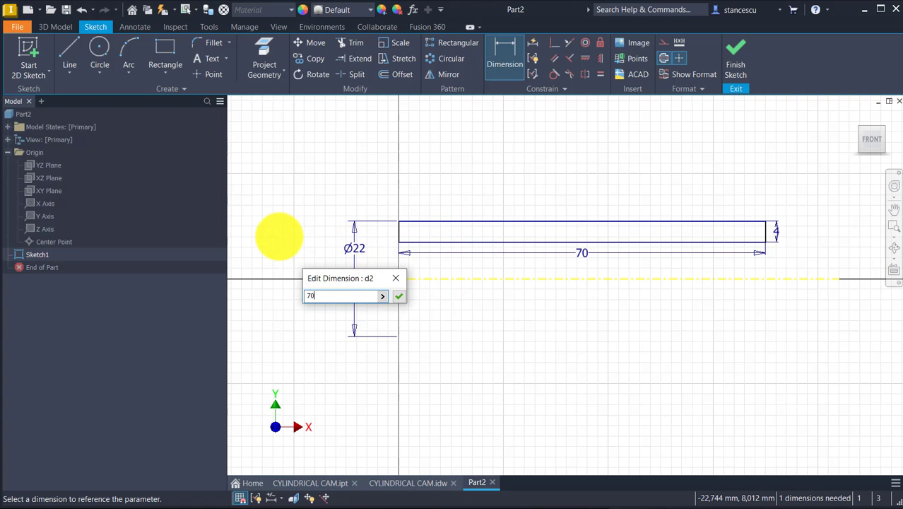
key(Return)
key(Num_Lock)
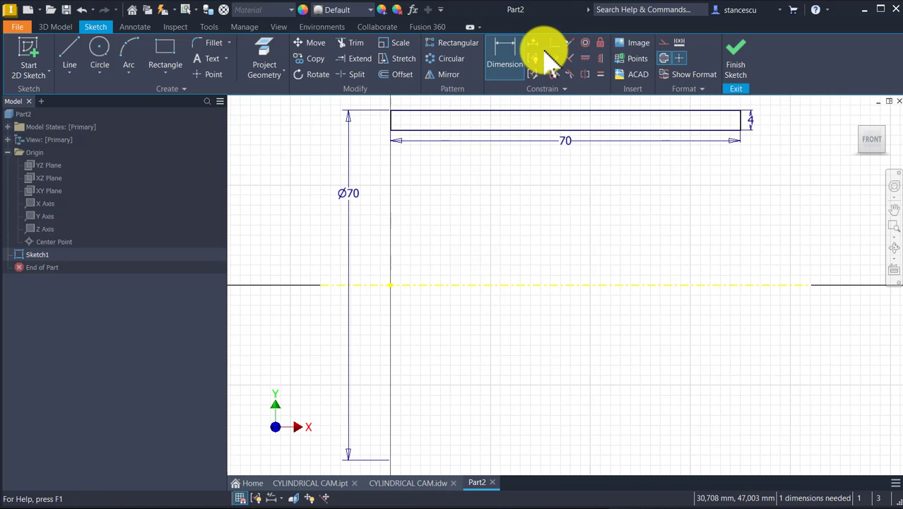
Make the rectangle's short edge nearest the origin coincident with the origin point and finish the sketch
click(504, 53)
scroll(468, 137, down, 3)
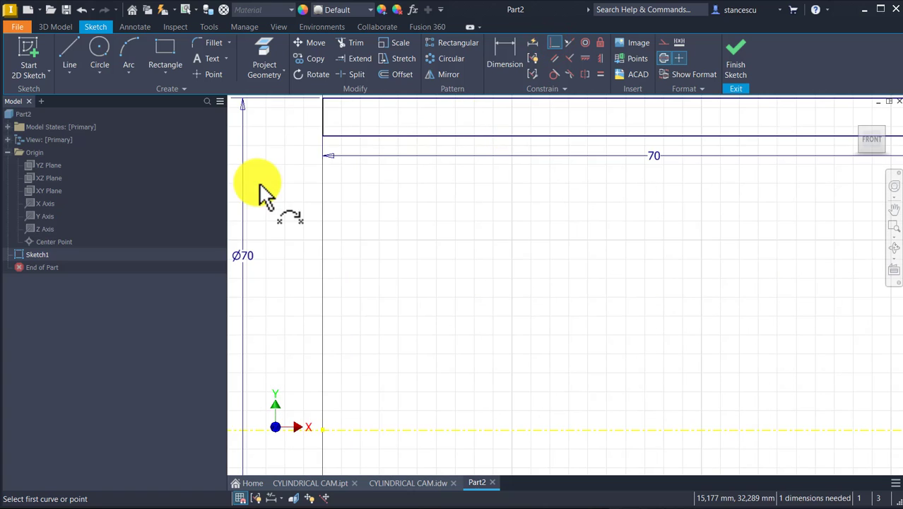
click(324, 126)
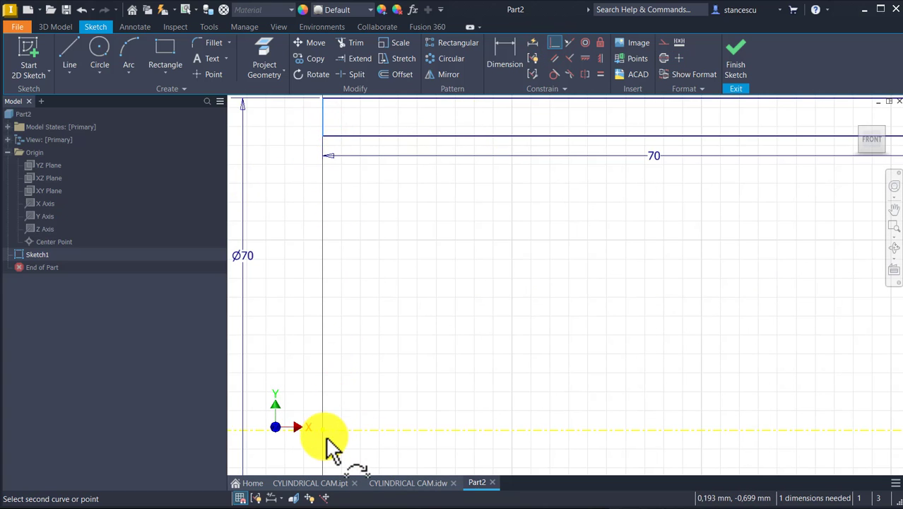
click(324, 432)
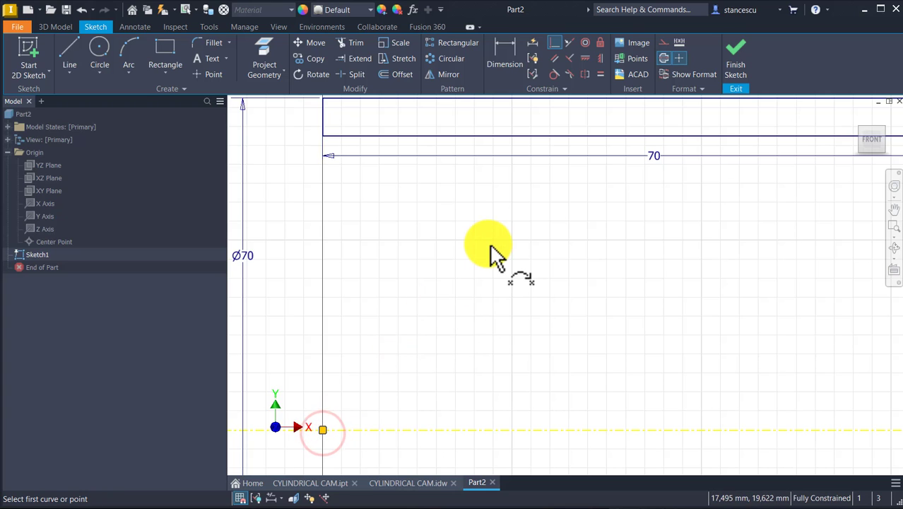
click(739, 53)
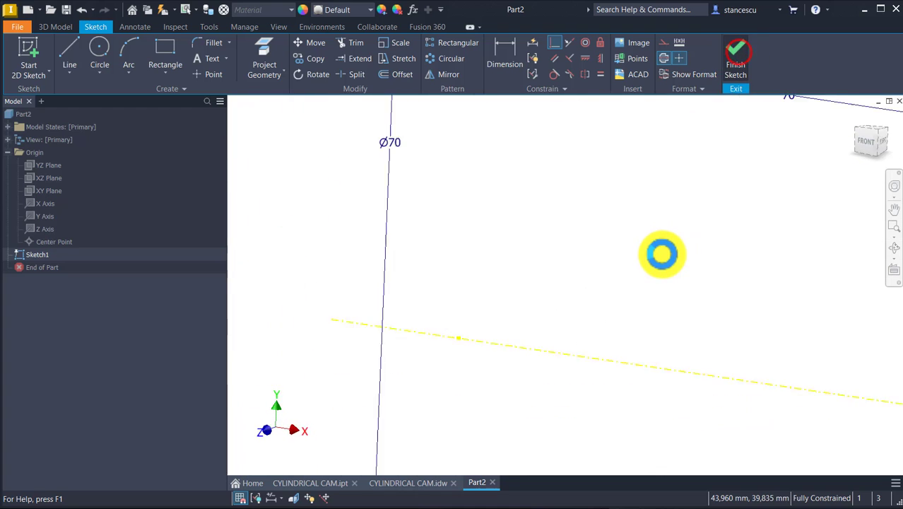
Revolve the rectangle profile a full 360 degrees around the projected centerline into a hollow cylinder
key(F6)
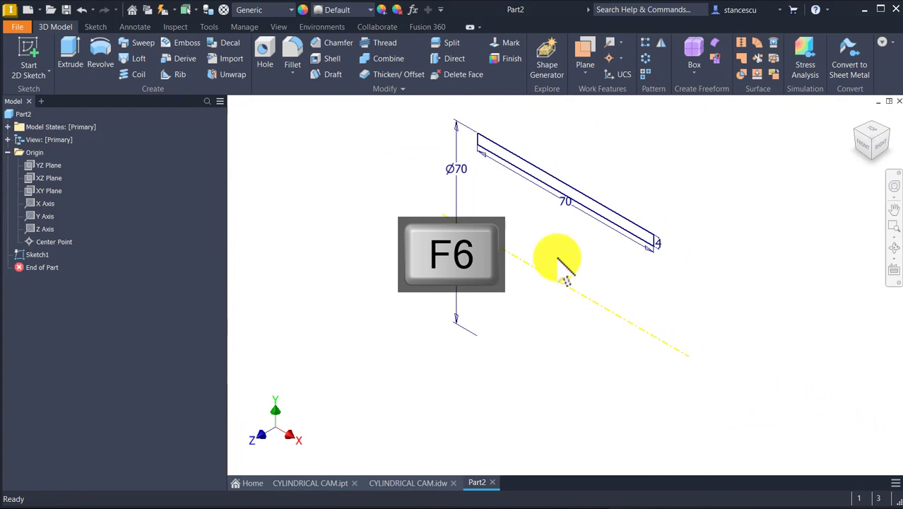
click(102, 62)
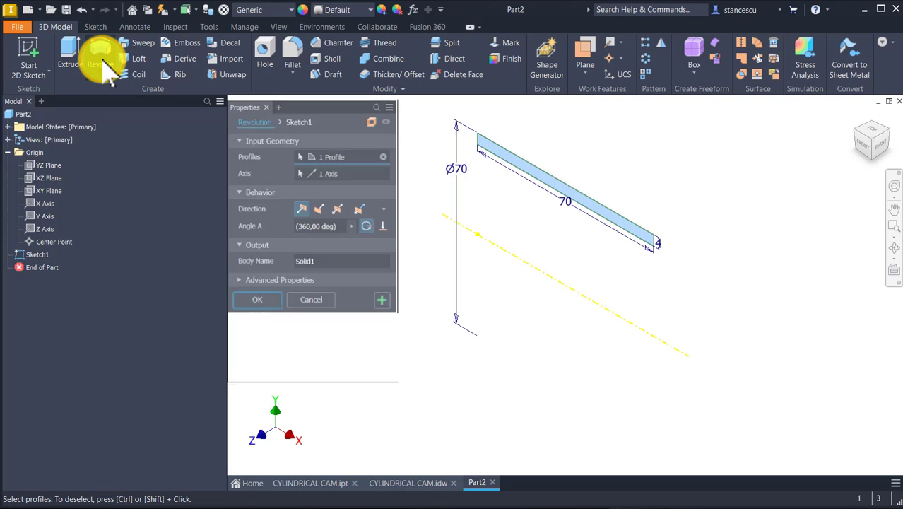
click(249, 306)
key(F6)
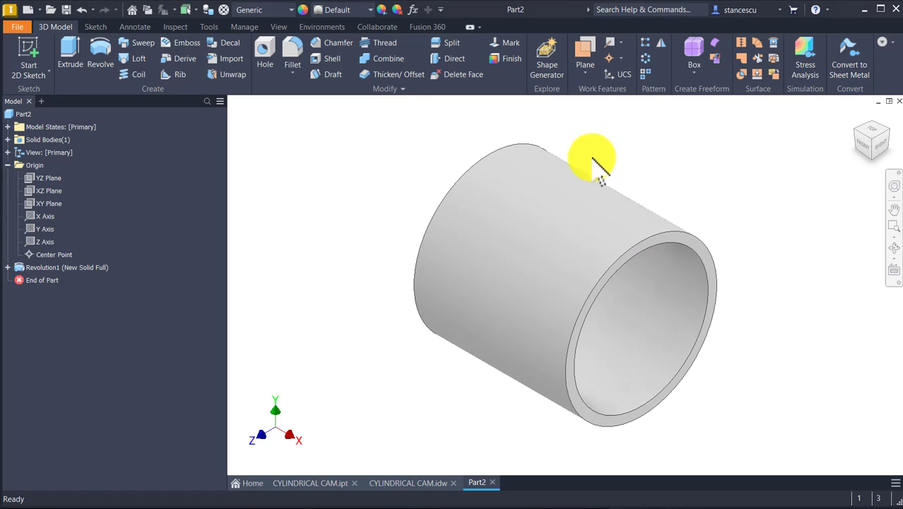
Create a work plane tangent to the cylinder's outer surface and parallel to the XZ plane, and select it
click(587, 56)
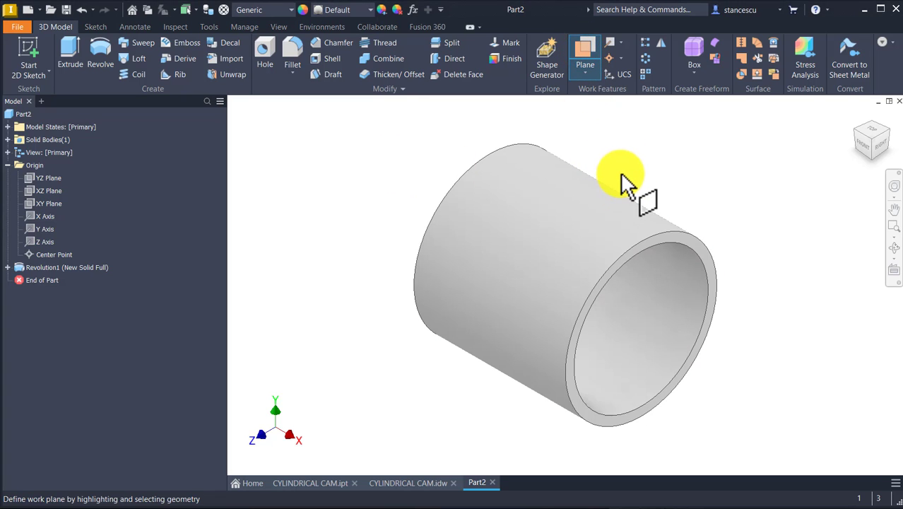
click(586, 70)
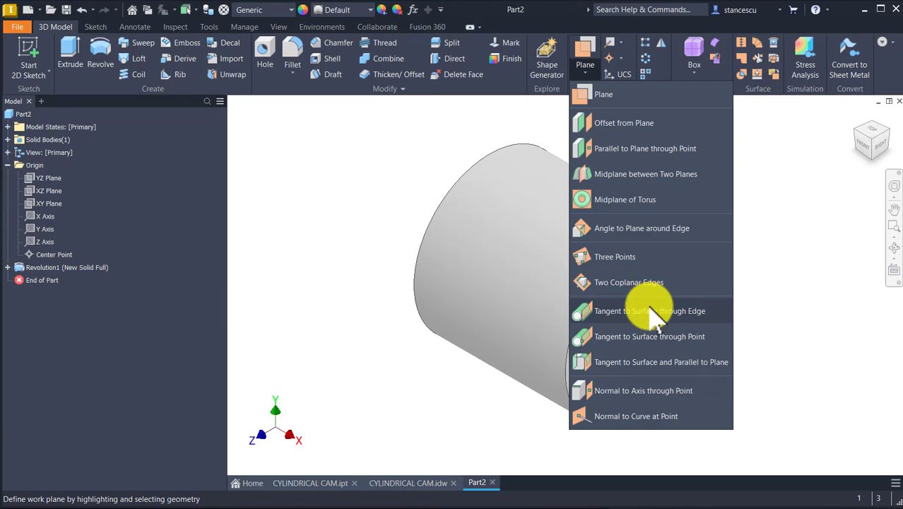
click(651, 363)
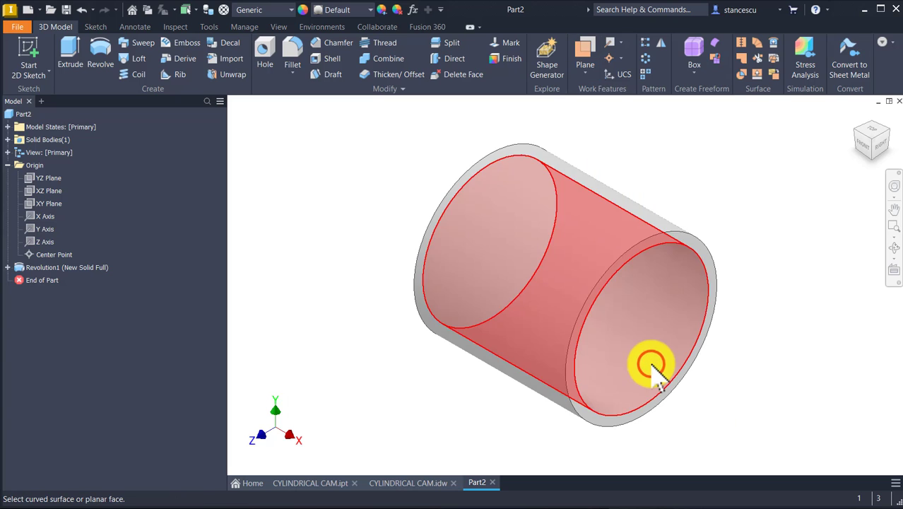
click(578, 172)
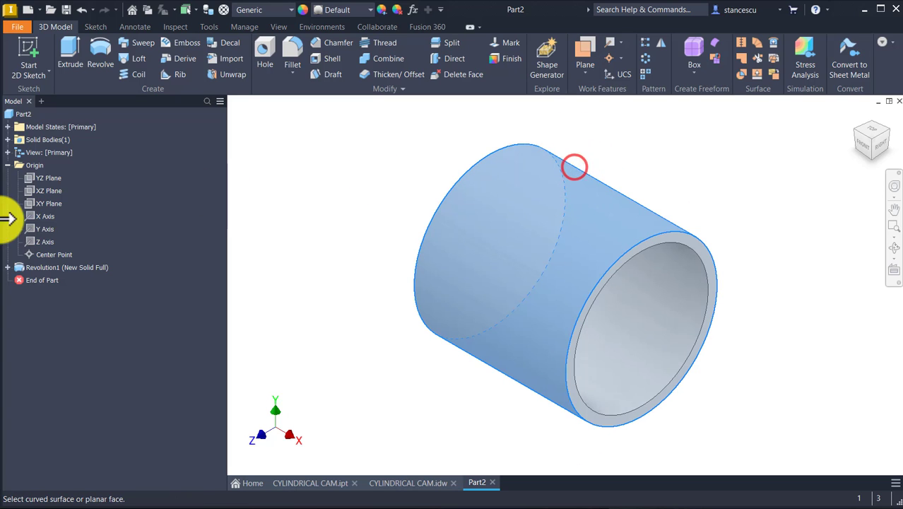
click(47, 191)
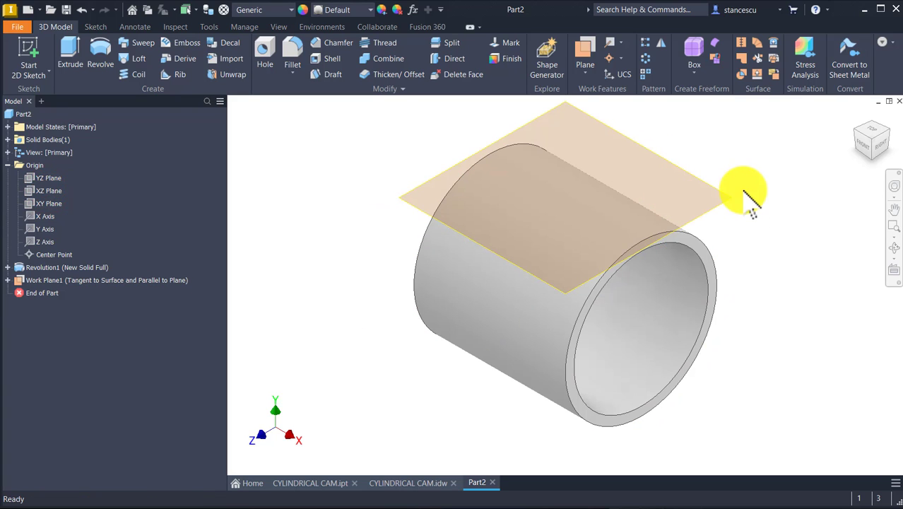
click(718, 189)
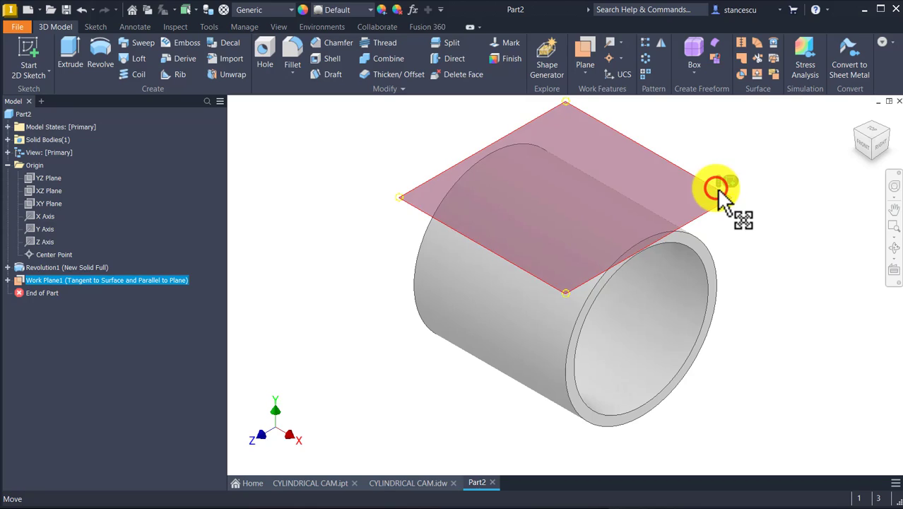
Start a new sketch on the tangent work plane, oriented so the X axis points up and the Z axis runs horizontally
click(734, 179)
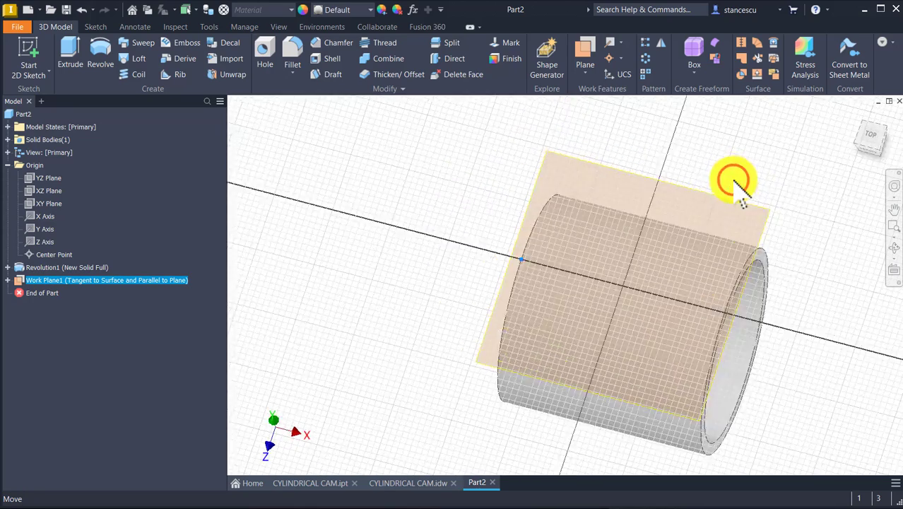
click(887, 115)
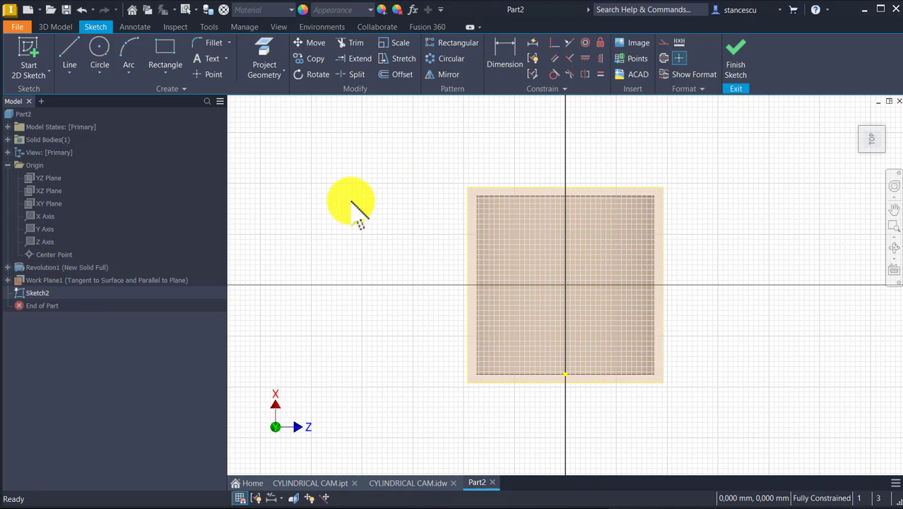
Examine the Unfolded View's dimensions in the CYLINDRICAL CAM.idw drawing and return to the part's sketch
click(409, 485)
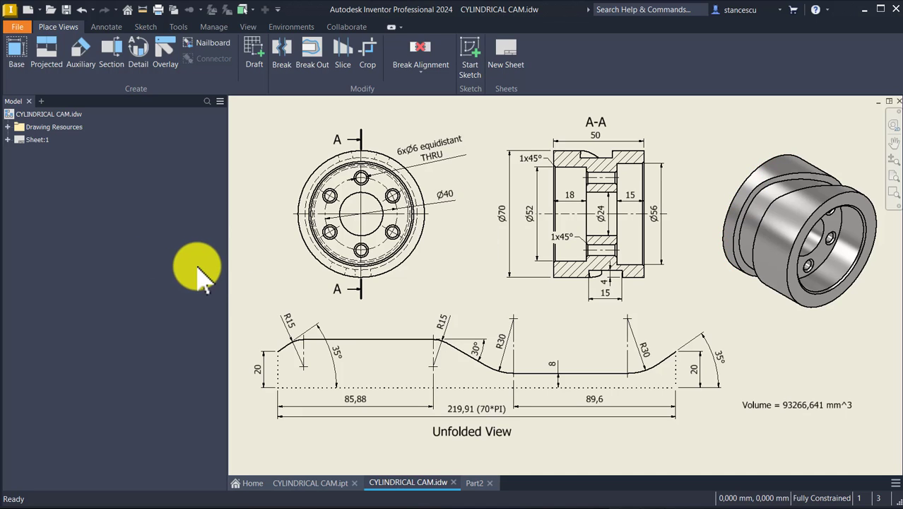
click(271, 389)
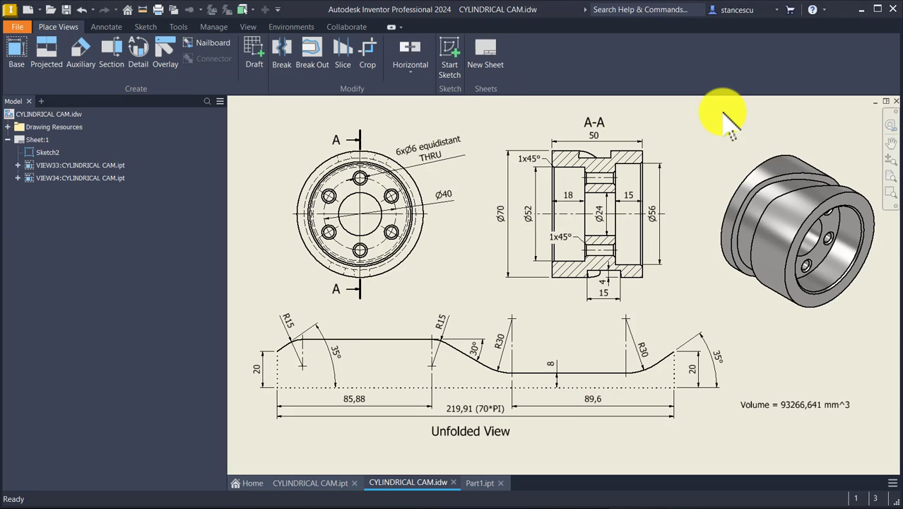
click(724, 115)
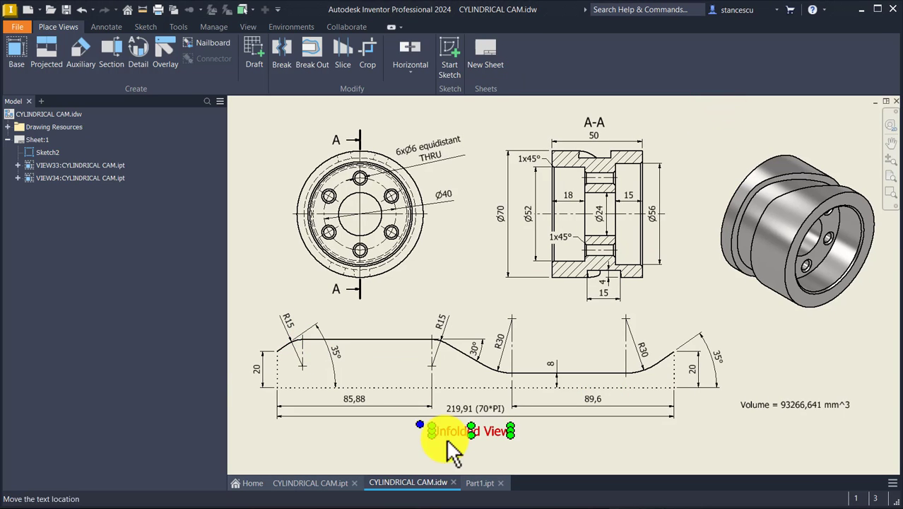
click(471, 484)
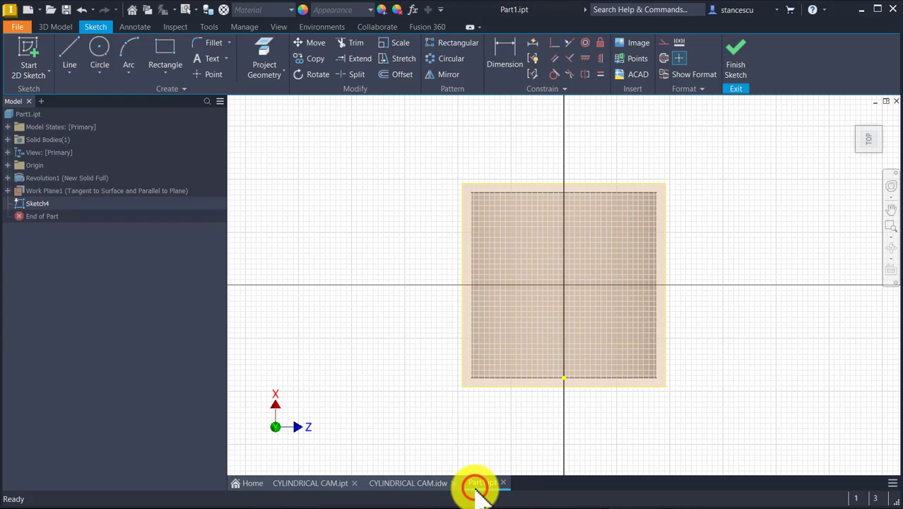
Sketch an open U-shaped outline below the cylinder with a 20 mm left vertical line, a base about 146 mm long and a right vertical about 20 mm high
click(69, 52)
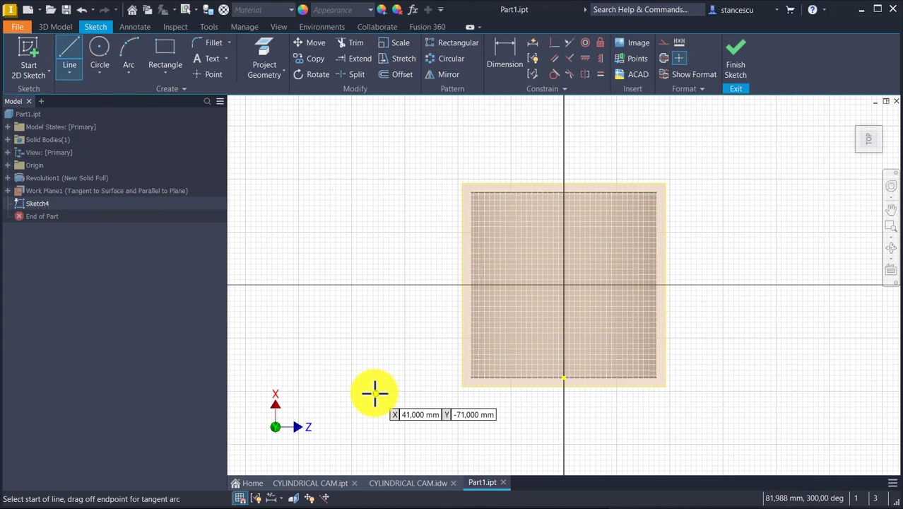
click(375, 393)
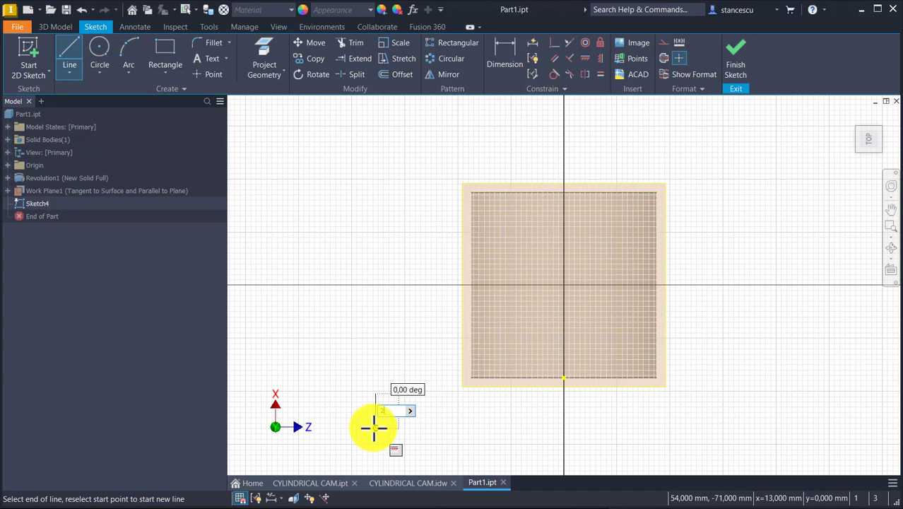
text(20)
key(Return)
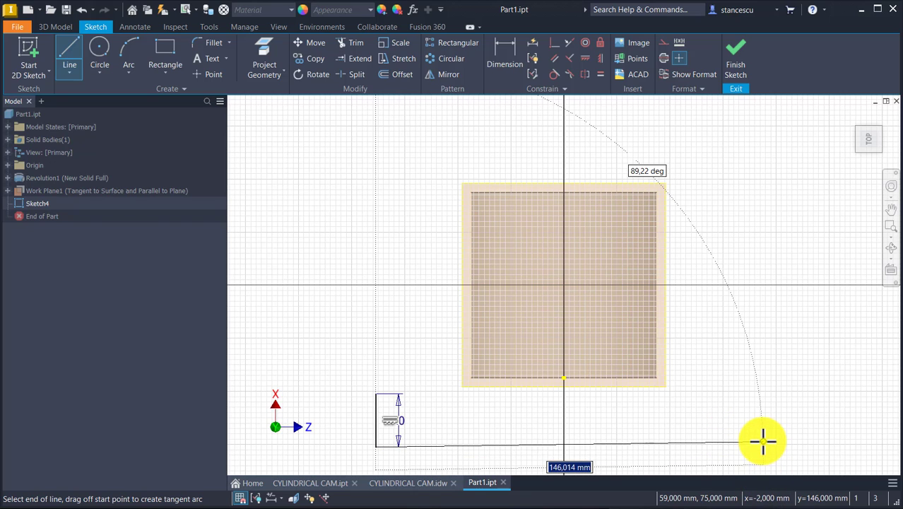
click(763, 448)
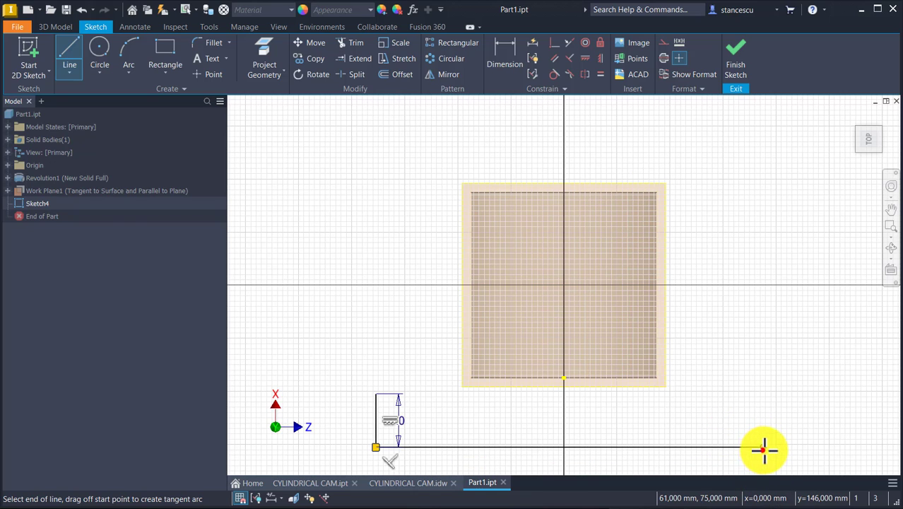
click(763, 394)
key(Escape)
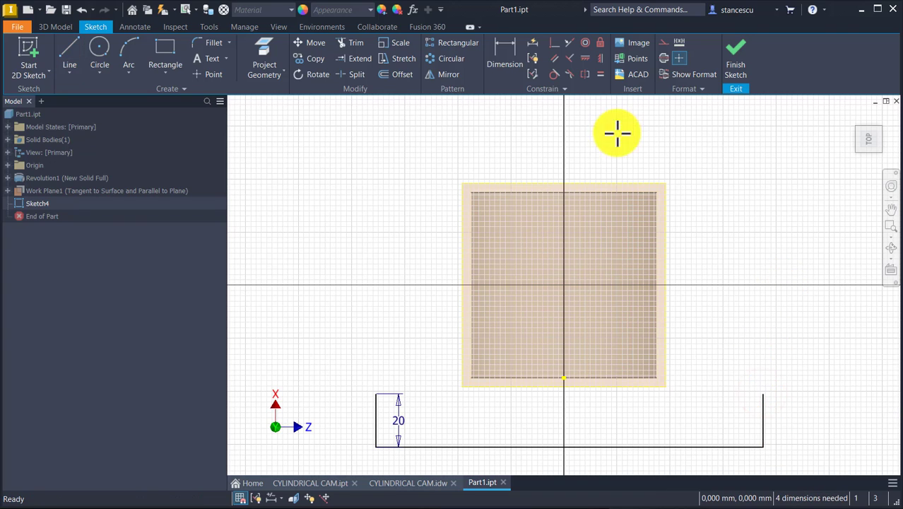
Make the outline's two short vertical lines equal in length with the Equal constraint
click(598, 75)
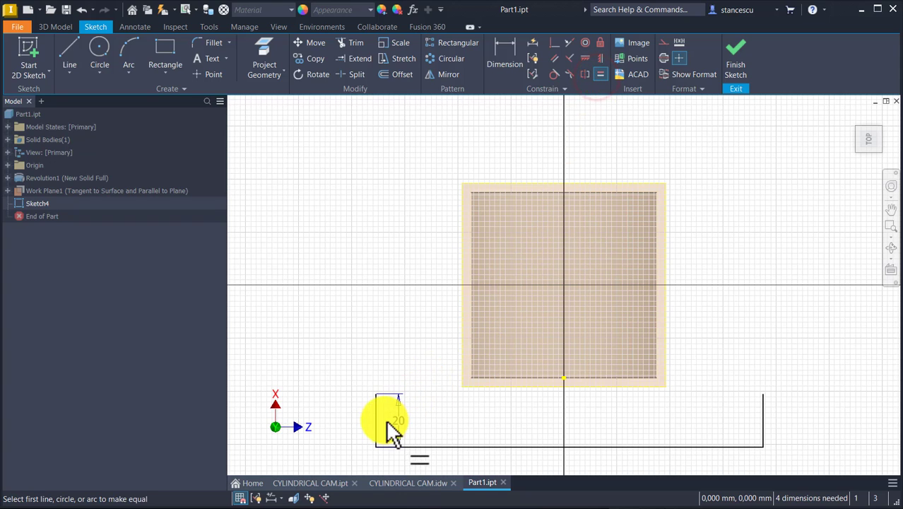
click(379, 414)
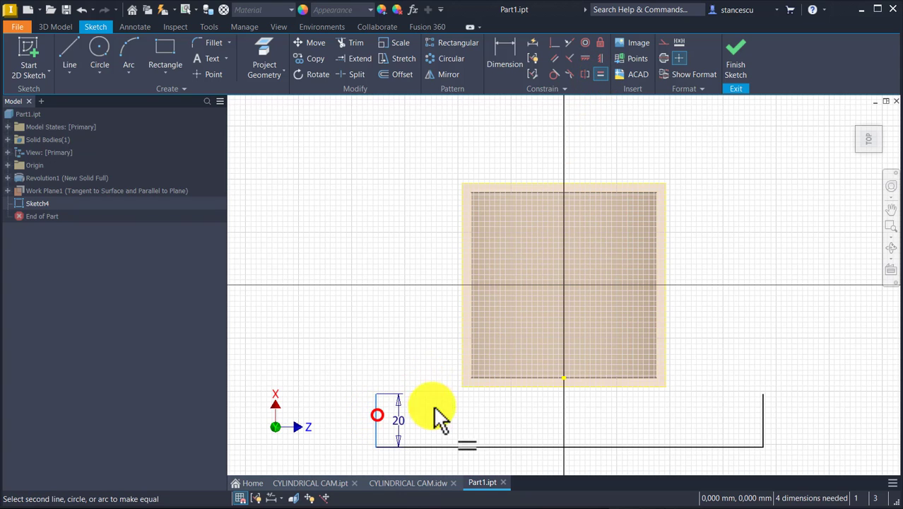
click(763, 426)
click(555, 62)
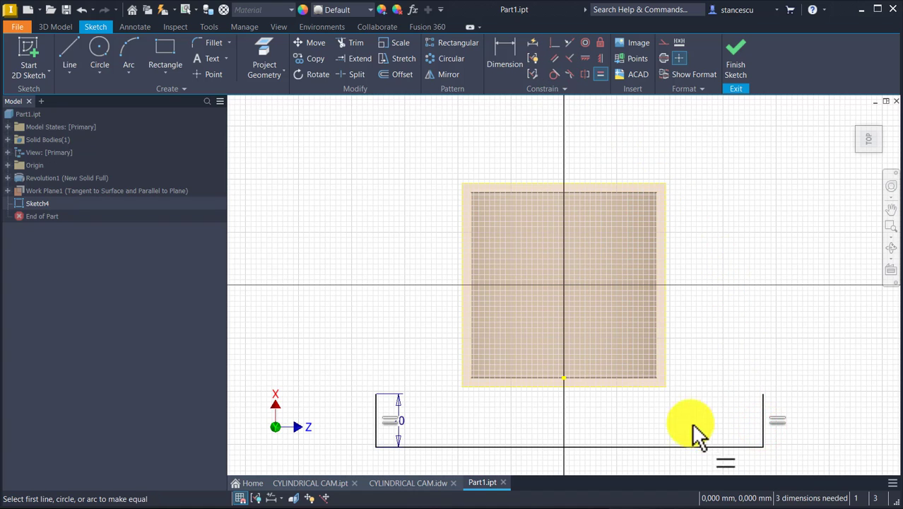
key(Escape)
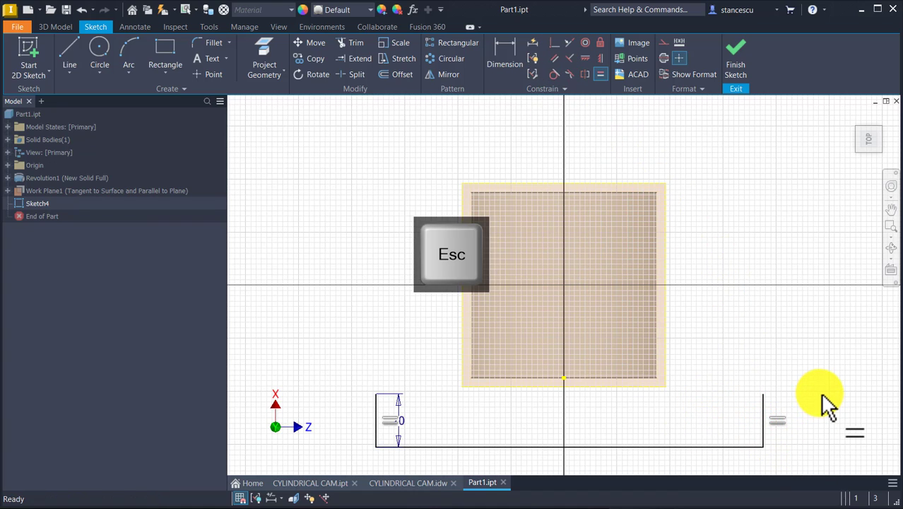
Convert all three lines of the U-shaped outline to construction geometry
mouse_move(805, 425)
mouse_down()
mouse_move(323, 469)
mouse_move(350, 472)
mouse_up()
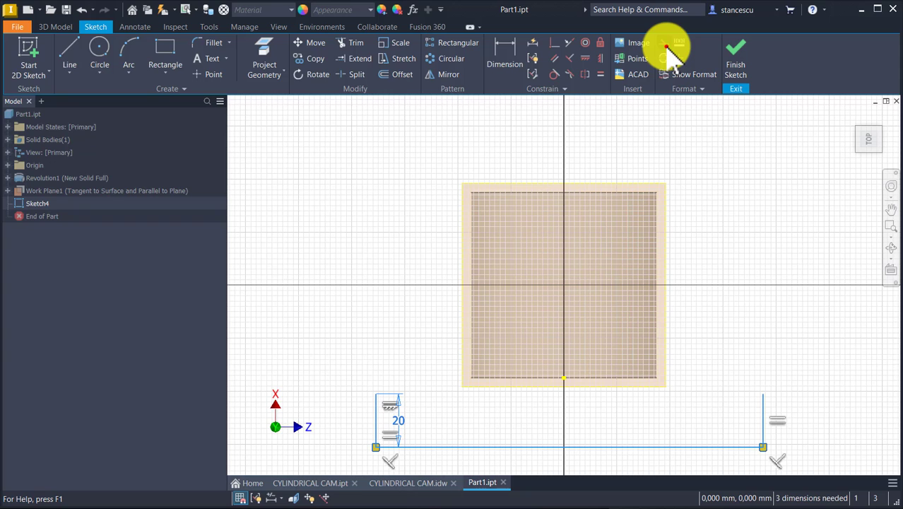
click(667, 46)
click(712, 232)
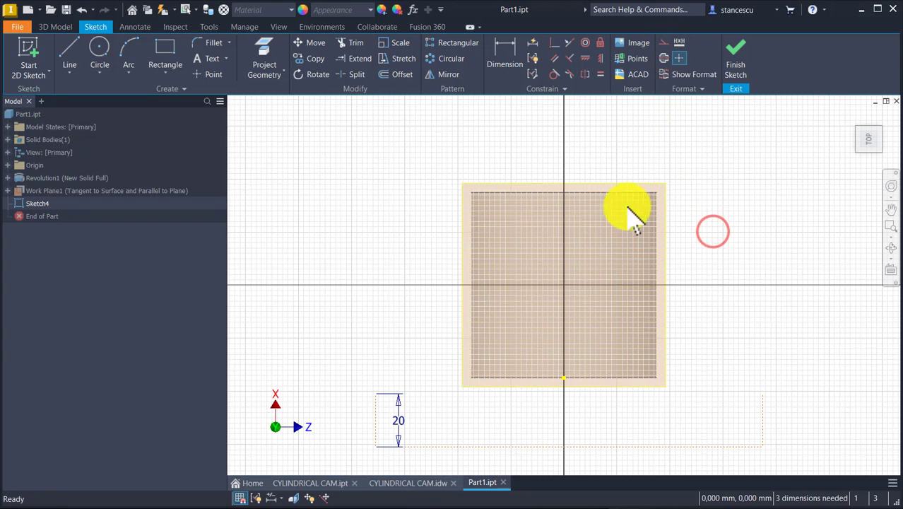
Constrain the midpoint of the horizontal base line coincident with the origin point
click(553, 44)
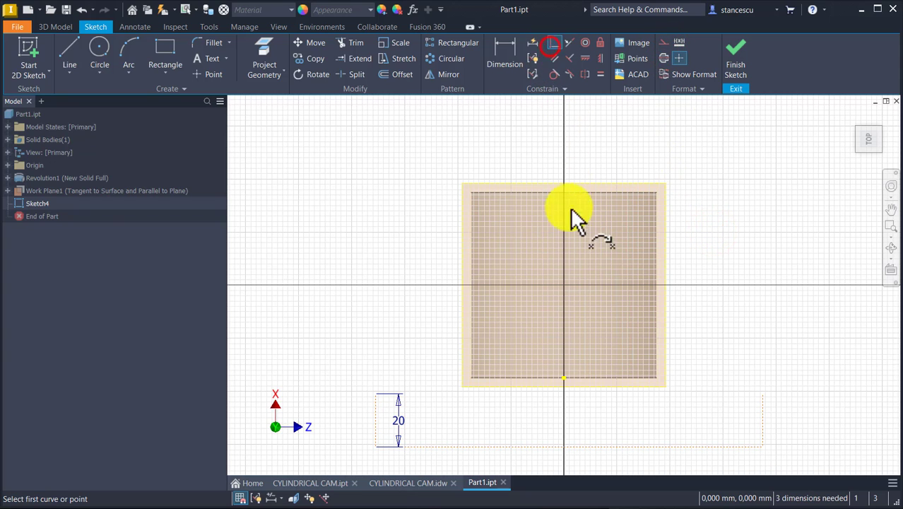
click(570, 447)
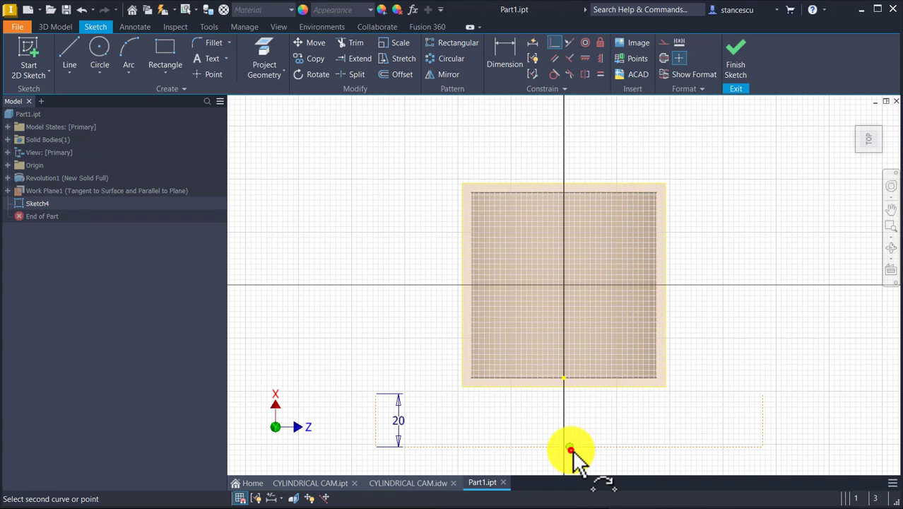
click(564, 378)
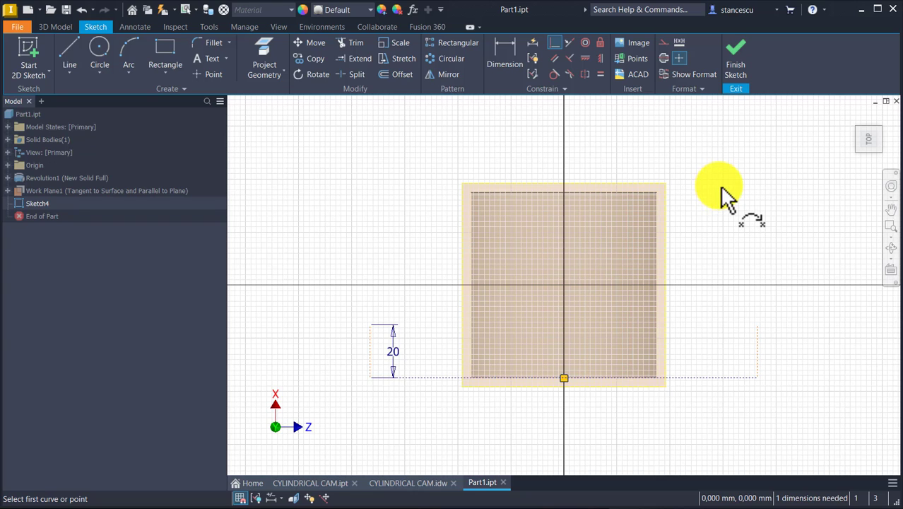
Dimension the length of the horizontal base line as 70*PI
click(513, 63)
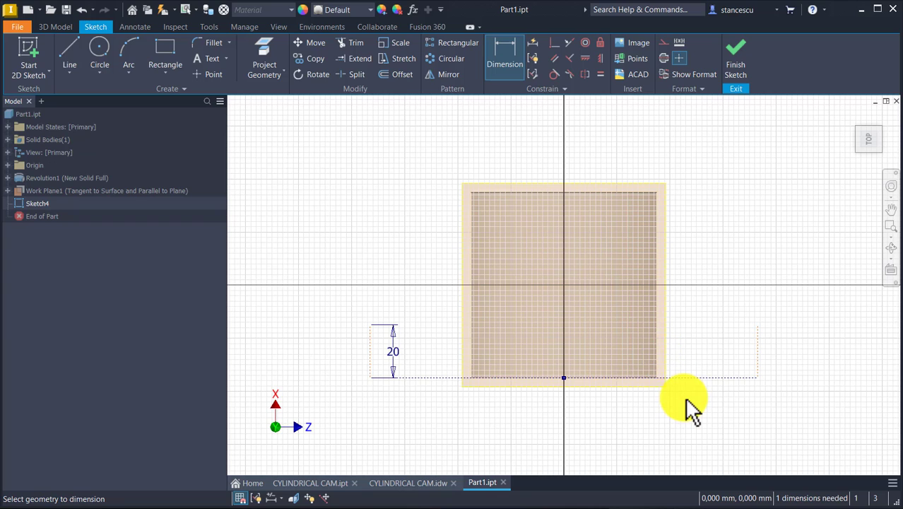
click(681, 380)
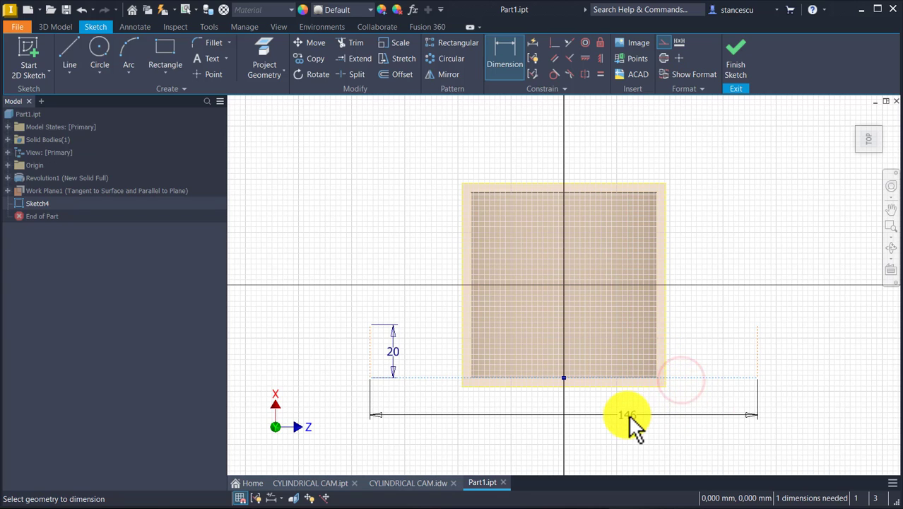
click(629, 417)
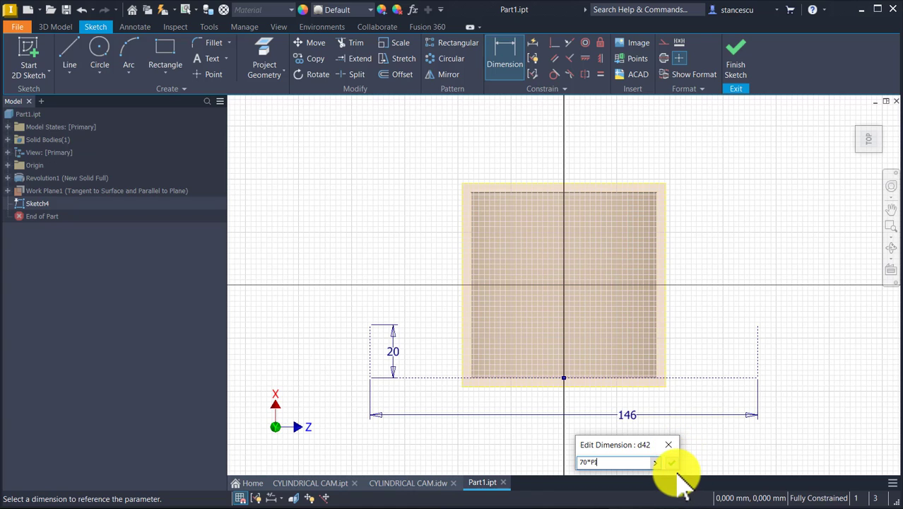
click(673, 465)
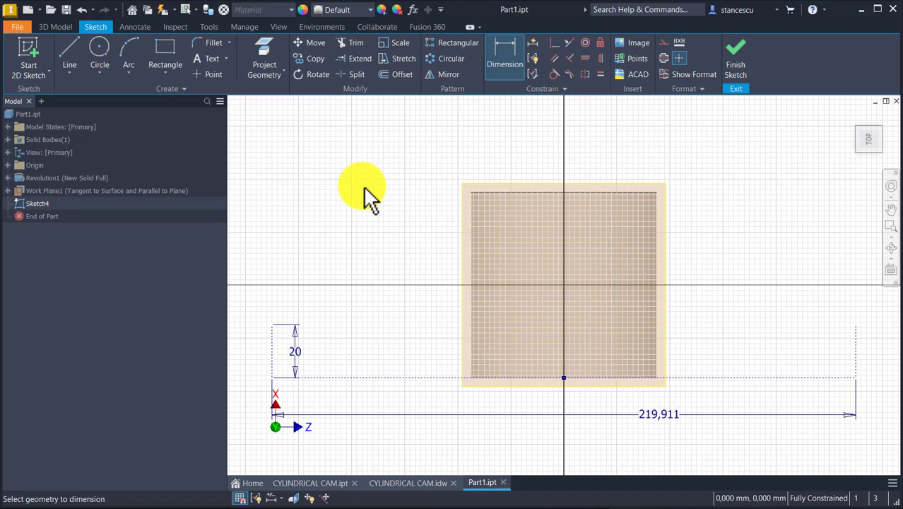
From the left vertical's upper end, sketch a rising line about 14 mm long, a tangent arc and a horizontal line about 24 mm long
click(69, 54)
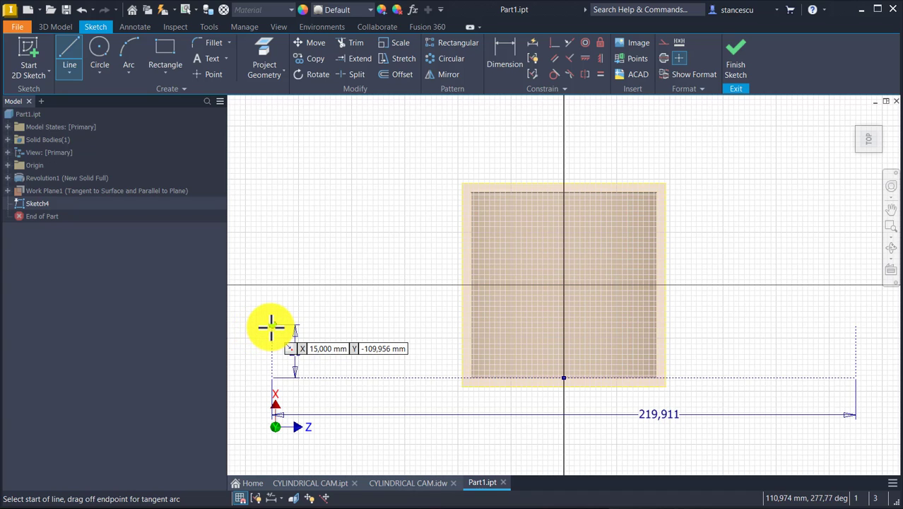
click(272, 326)
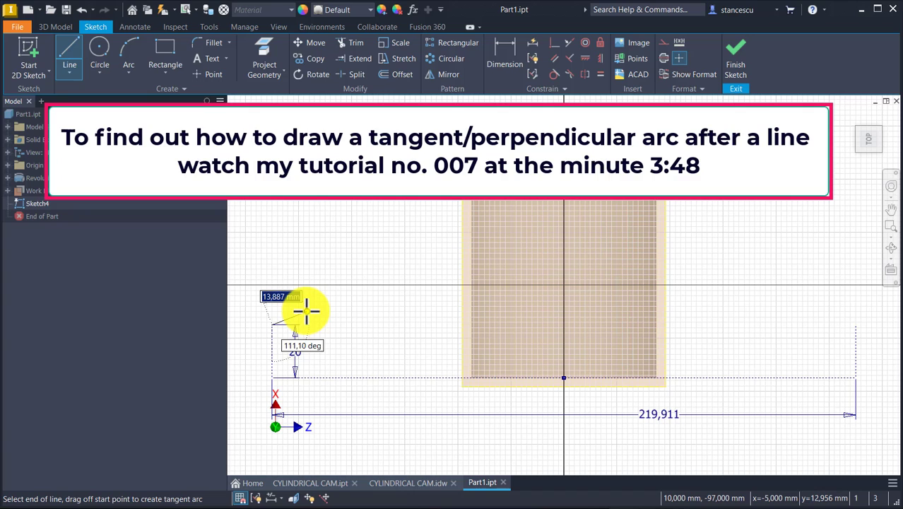
click(306, 311)
drag(306, 311, 349, 308)
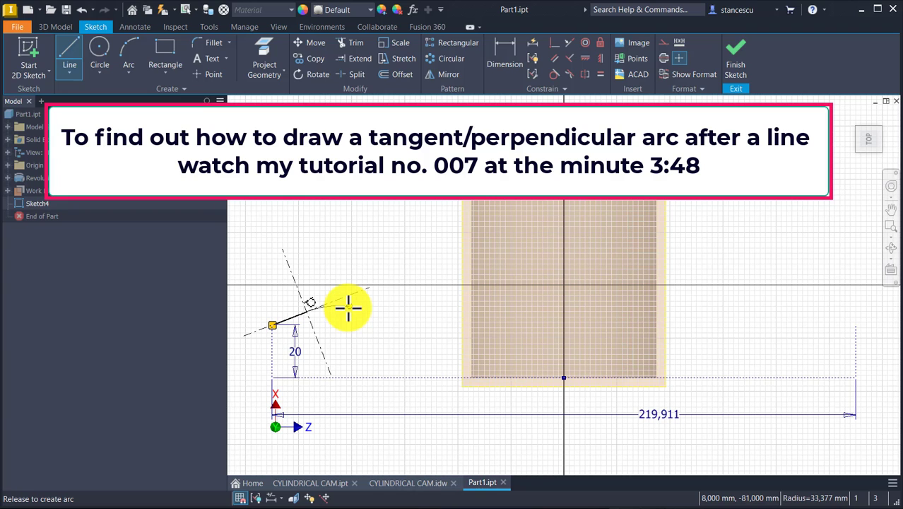
drag(348, 306, 337, 306)
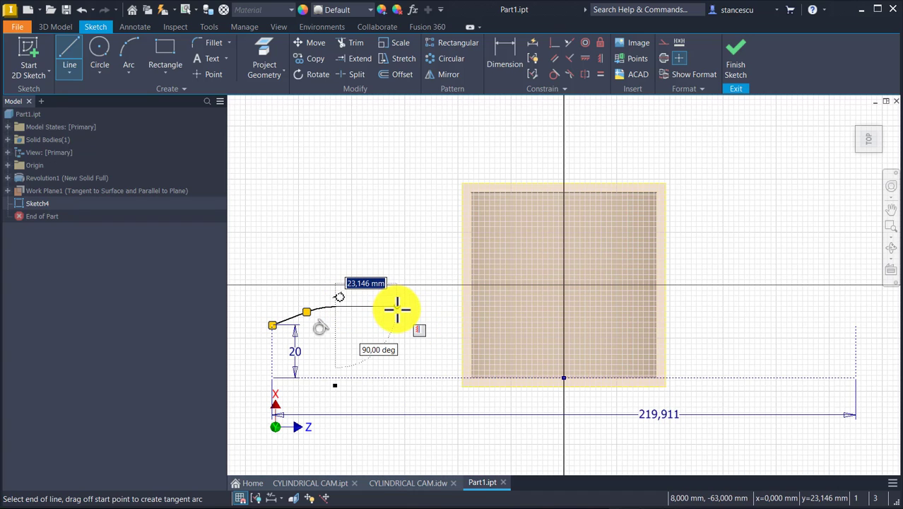
click(399, 307)
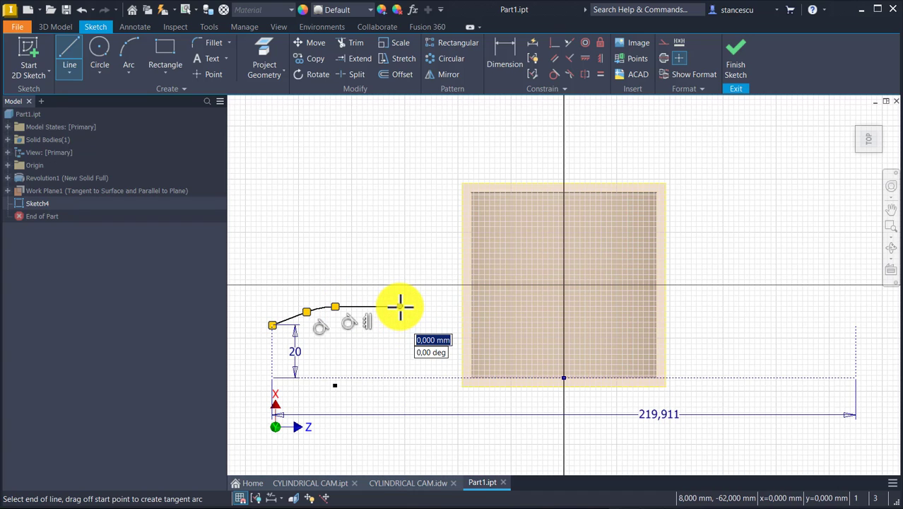
Continue the profile with a tangent arc, a descending line about 28 mm long, another tangent arc and a line about 79 mm long parallel to the base
drag(400, 305, 438, 318)
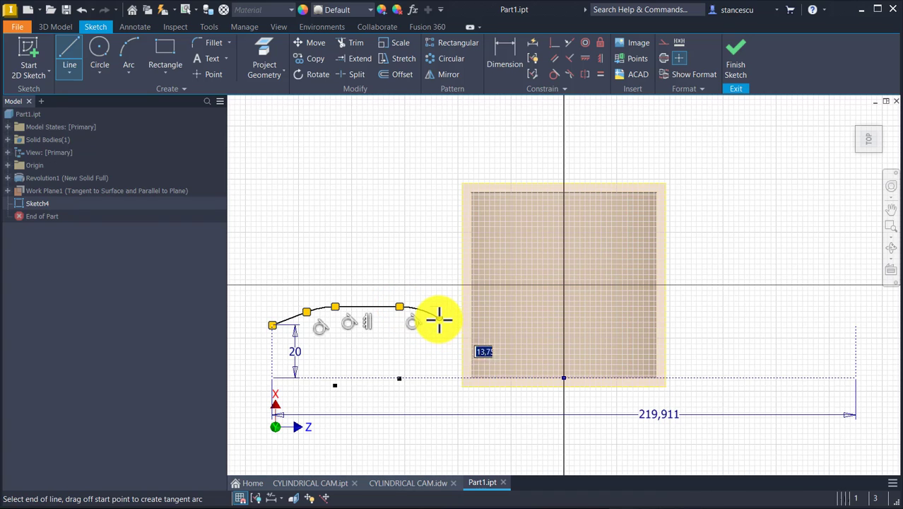
click(502, 358)
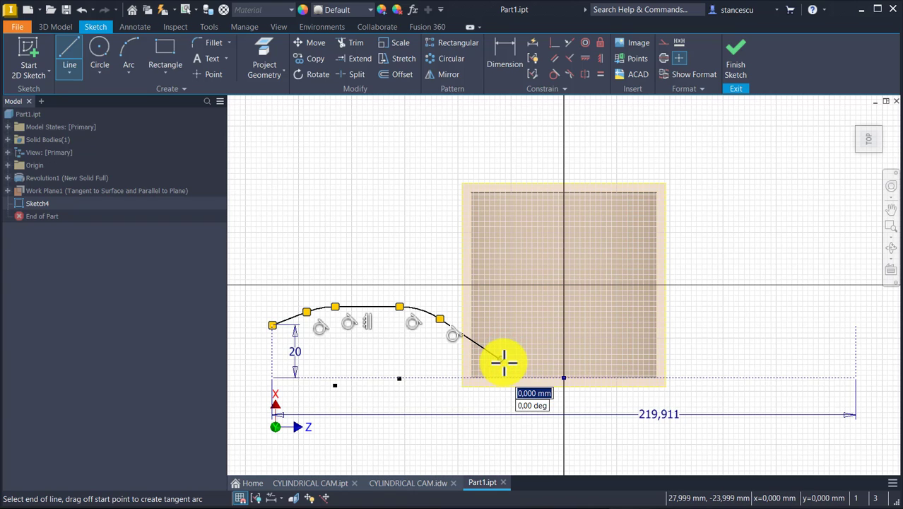
drag(499, 359, 527, 366)
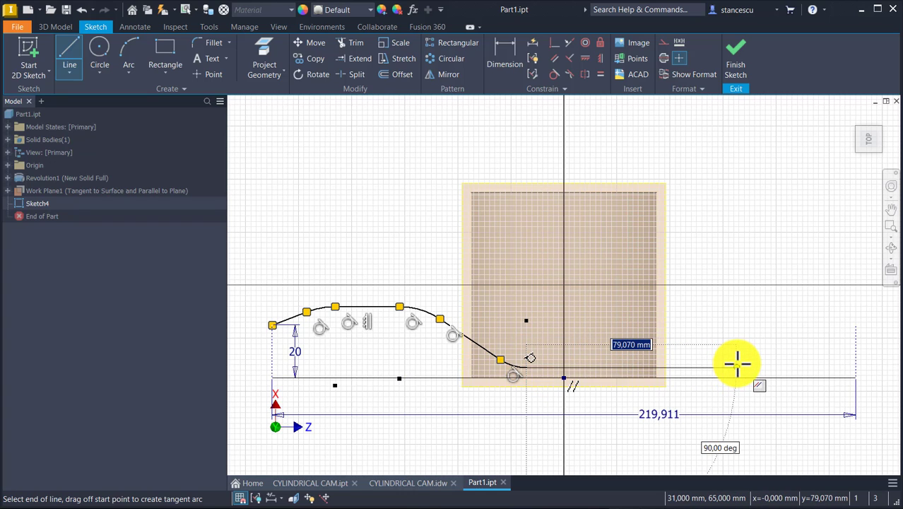
click(737, 365)
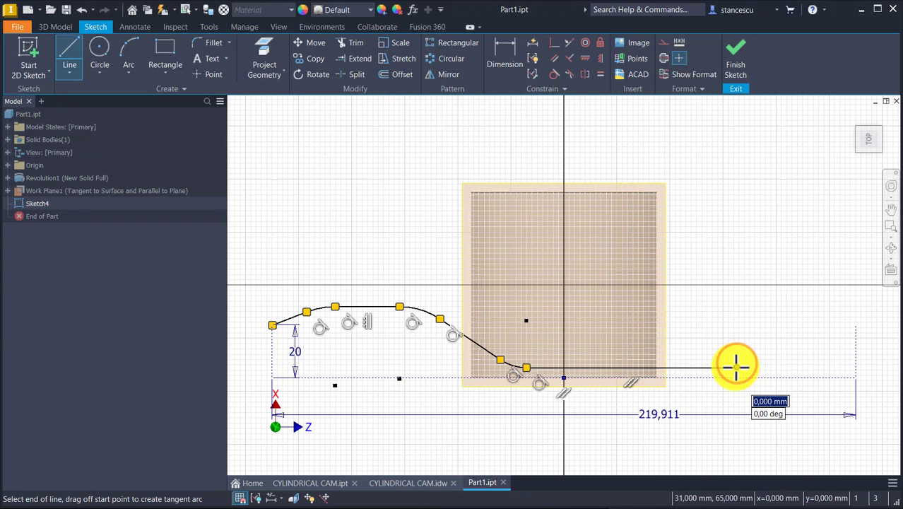
Finish the profile with a tangent arc and a rising line about 32 mm long ending at the right vertical's upper end
key(Escape)
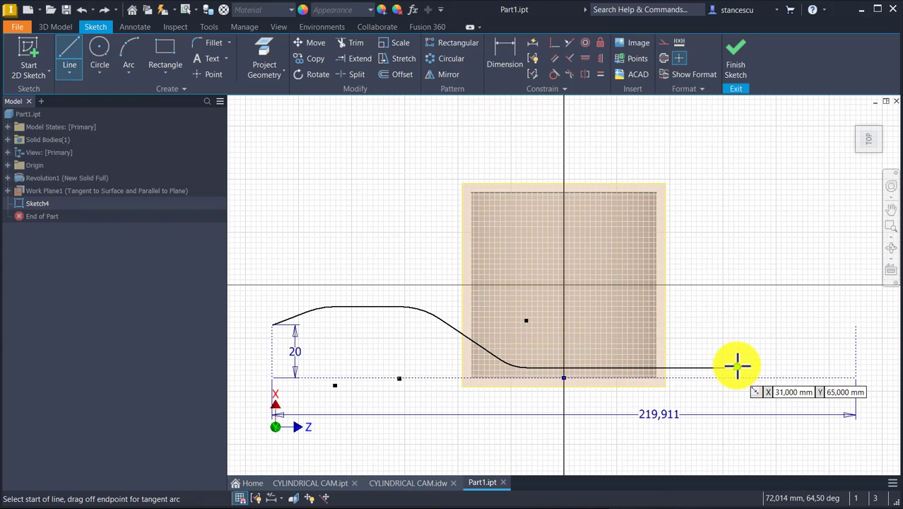
drag(738, 367, 777, 358)
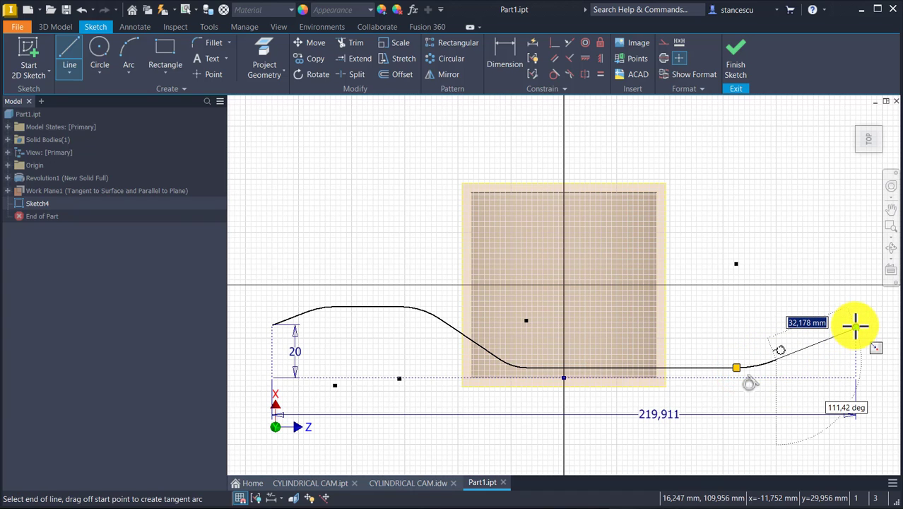
double_click(856, 325)
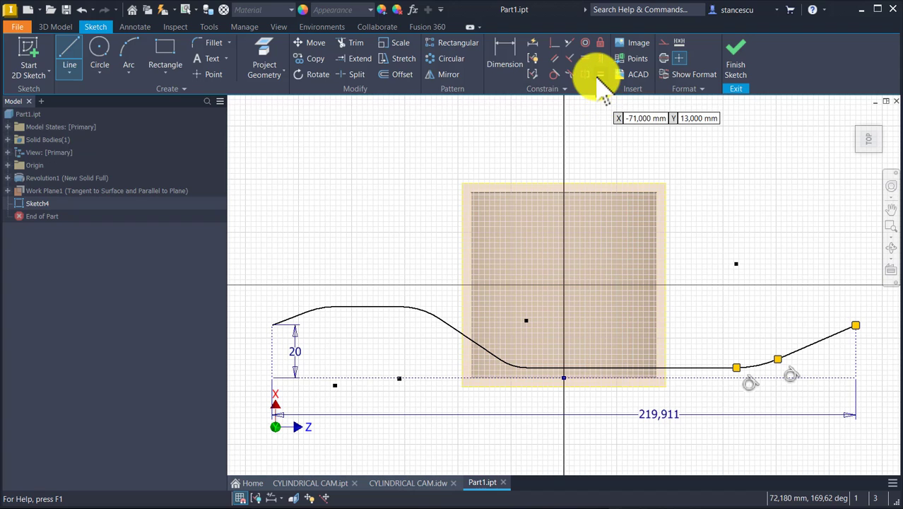
Make the two upper arcs of the profile equal in radius, and likewise the two lower arcs
click(598, 76)
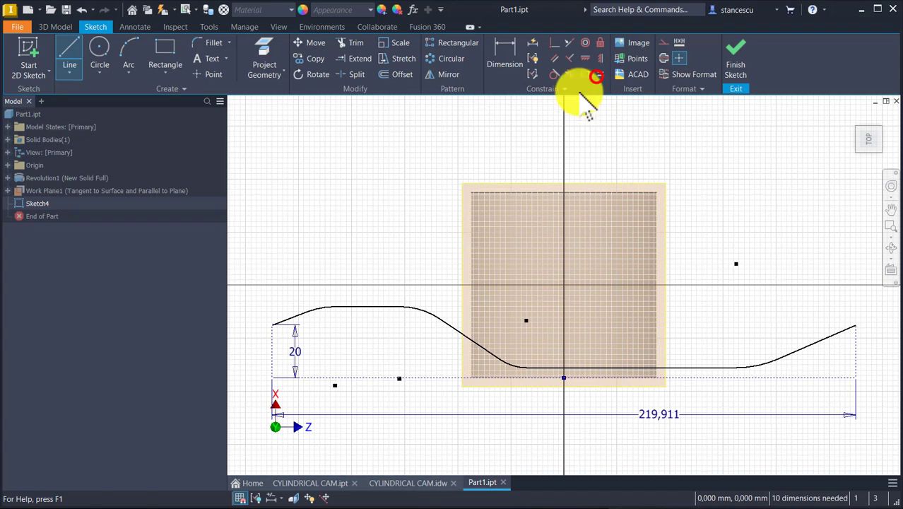
click(322, 303)
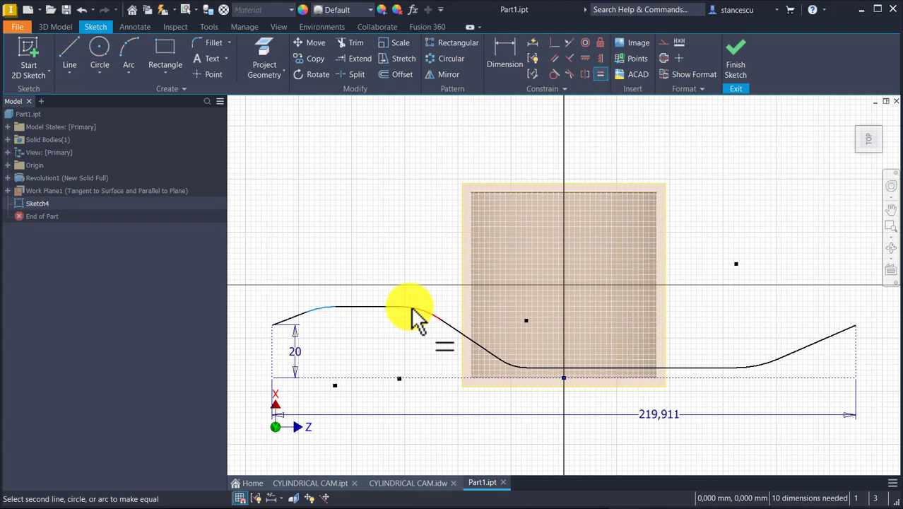
click(410, 307)
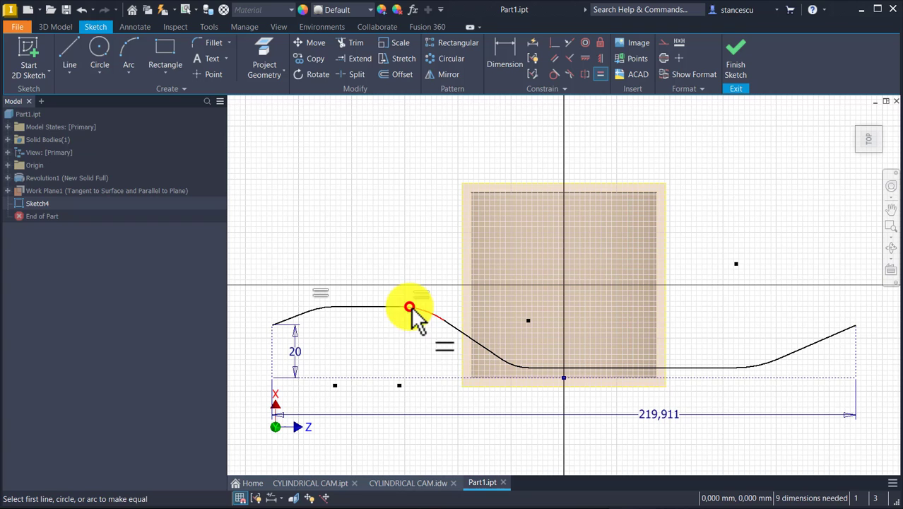
click(511, 364)
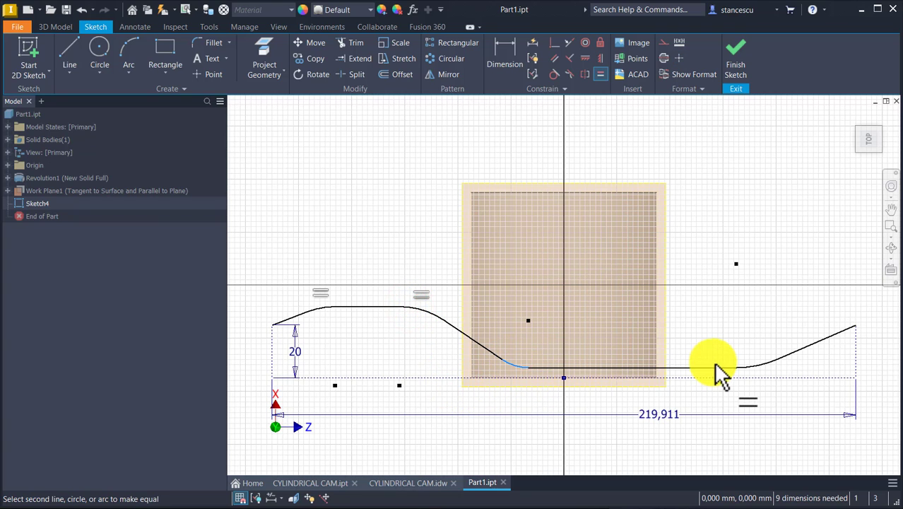
click(763, 368)
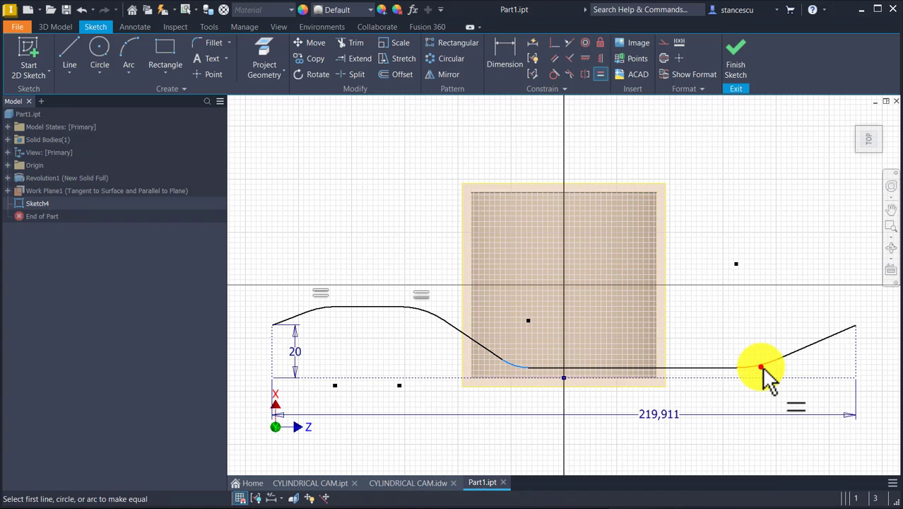
Dimension the radius of the first upper arc as 15 mm
click(501, 51)
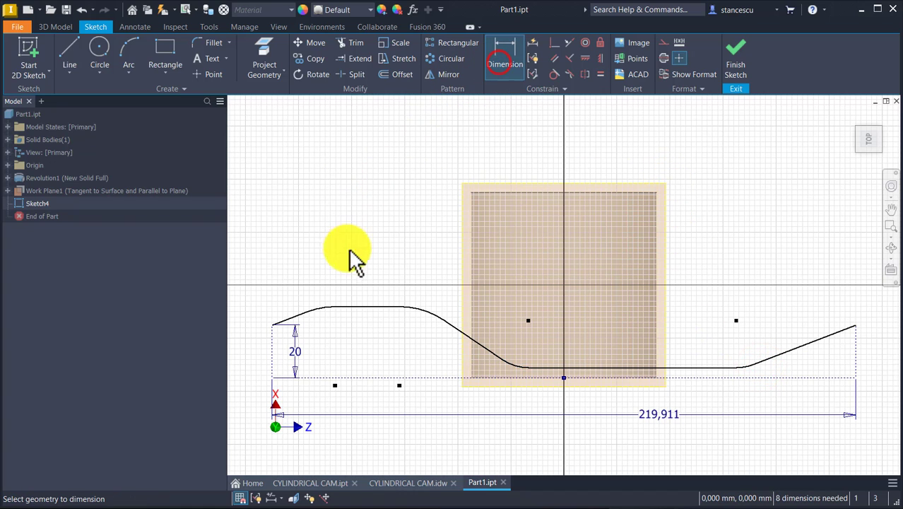
click(325, 310)
click(326, 332)
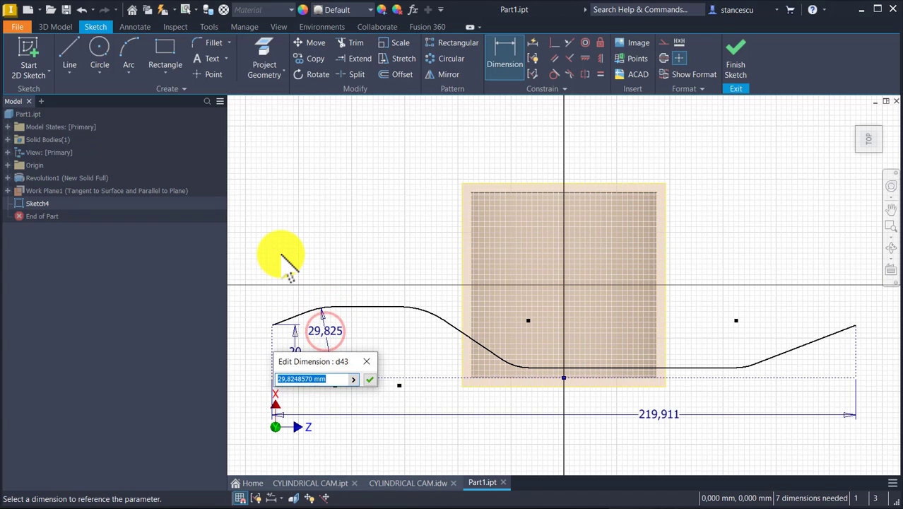
text(15)
key(Return)
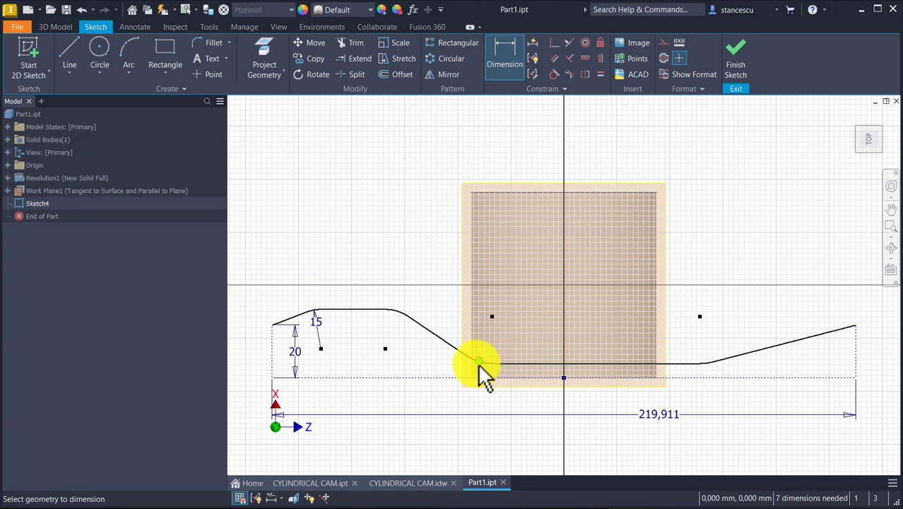
Dimension the radius of the lower arc at the foot of the descending line as 30 mm
click(486, 366)
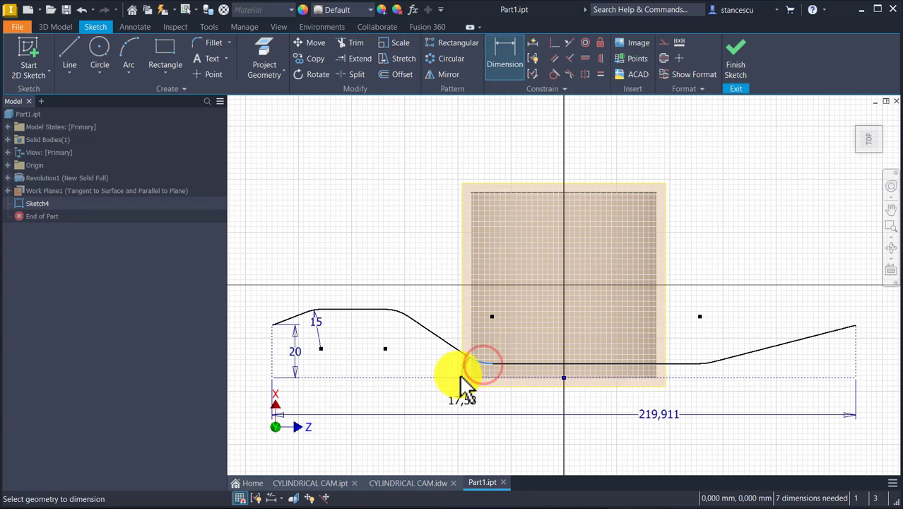
click(453, 393)
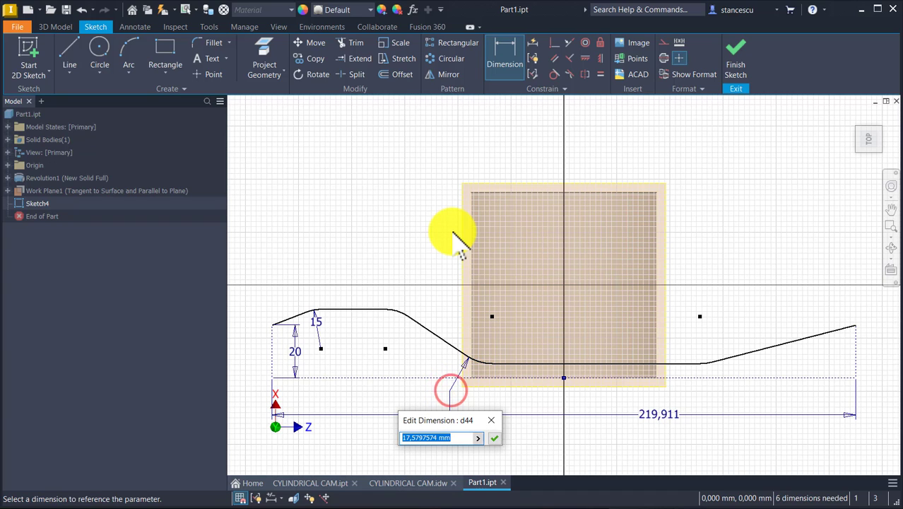
text(30)
key(Return)
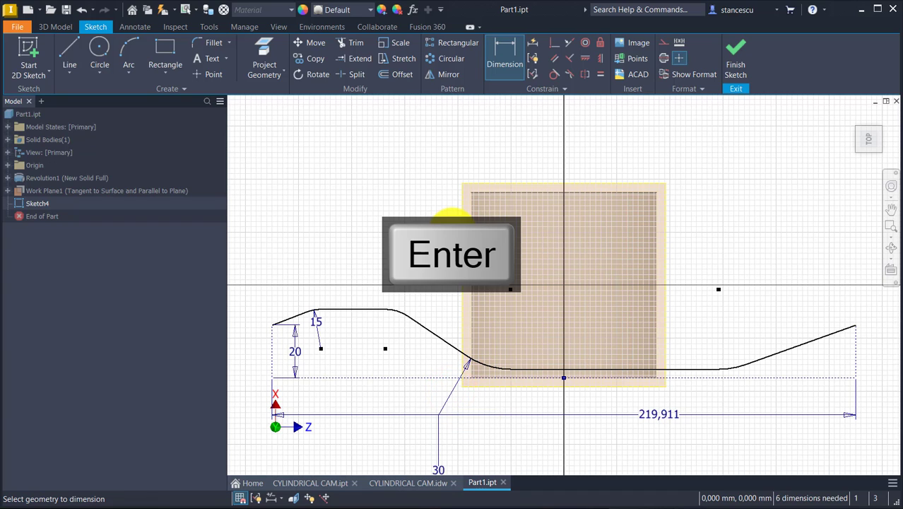
Dimension the angle between the first rising line and the horizontal base line as 35 degrees
click(283, 322)
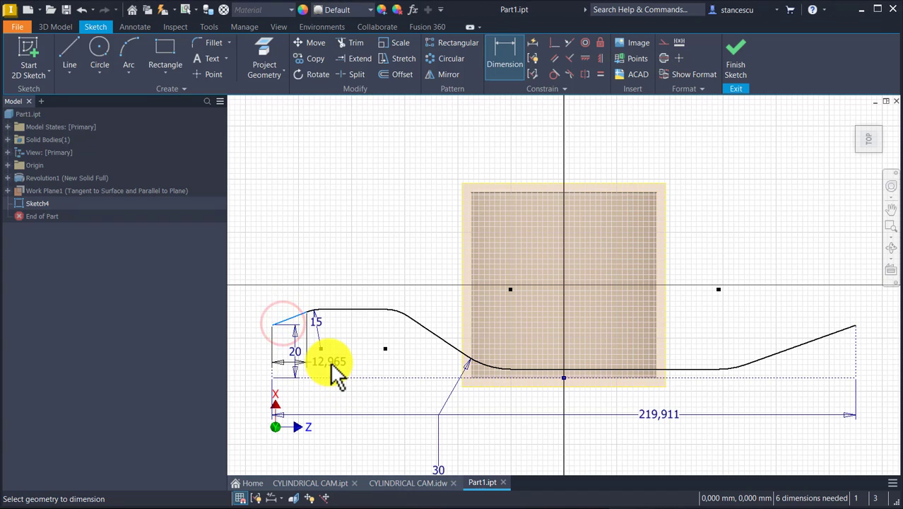
click(330, 375)
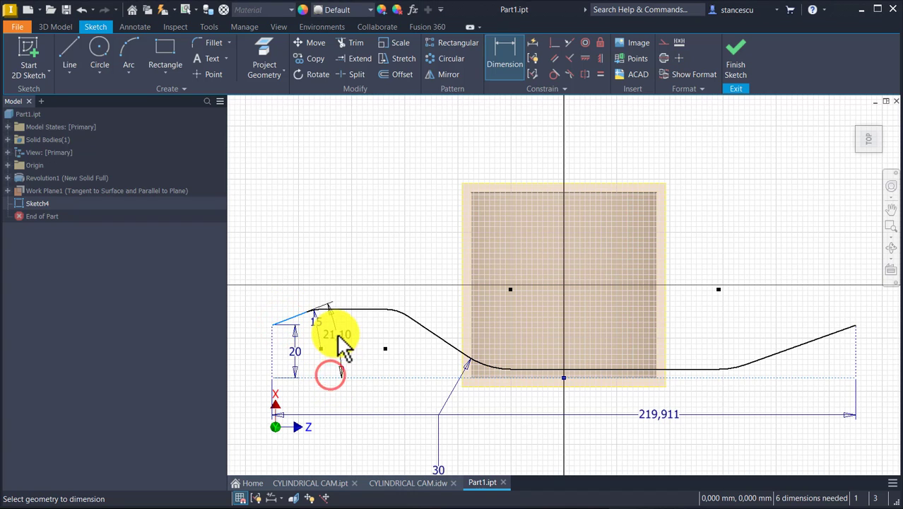
click(348, 335)
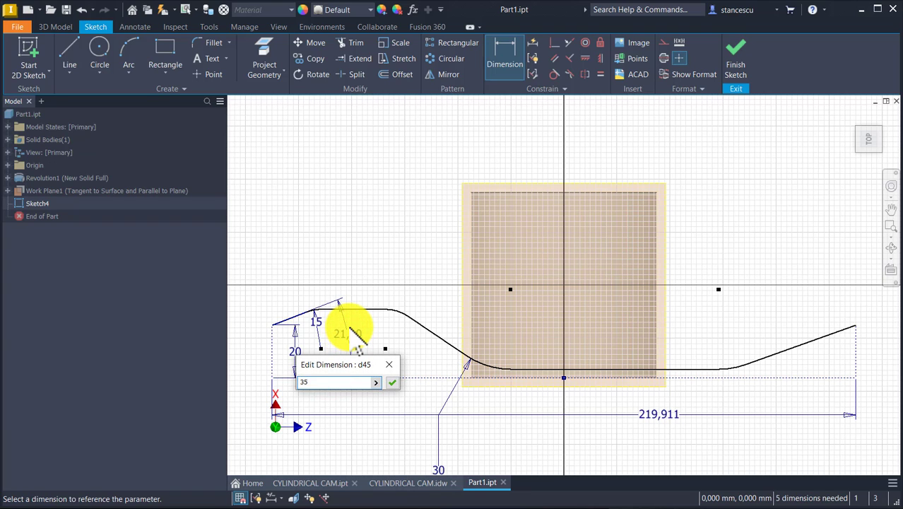
key(Return)
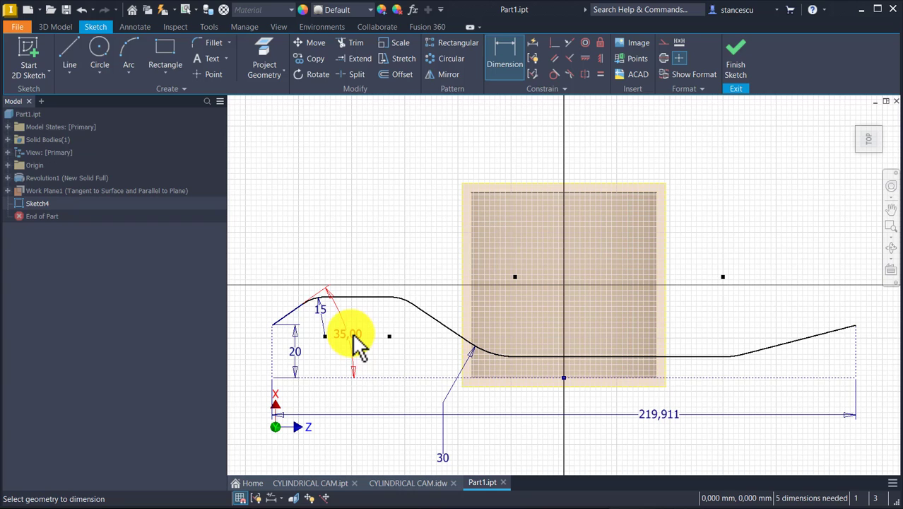
Dimension the distance between the profile's lower horizontal line and the base line as 8 mm
click(594, 356)
click(595, 357)
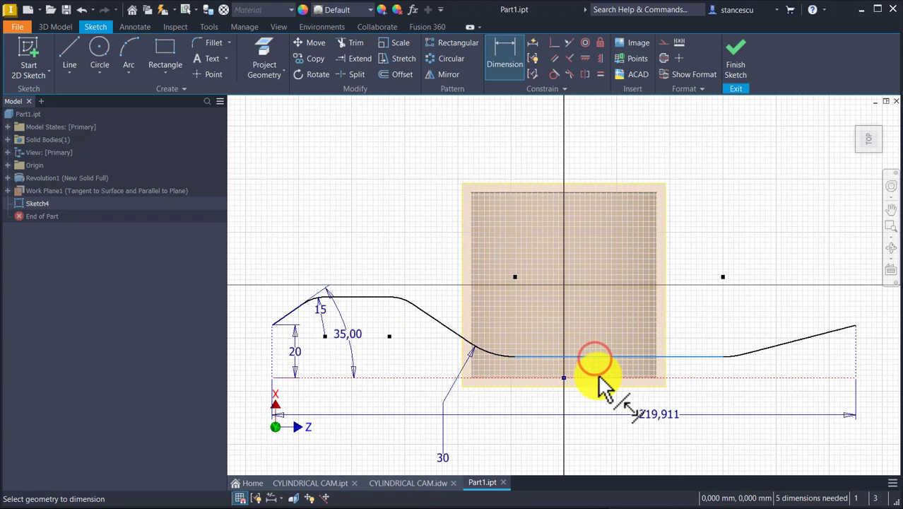
click(597, 375)
click(605, 317)
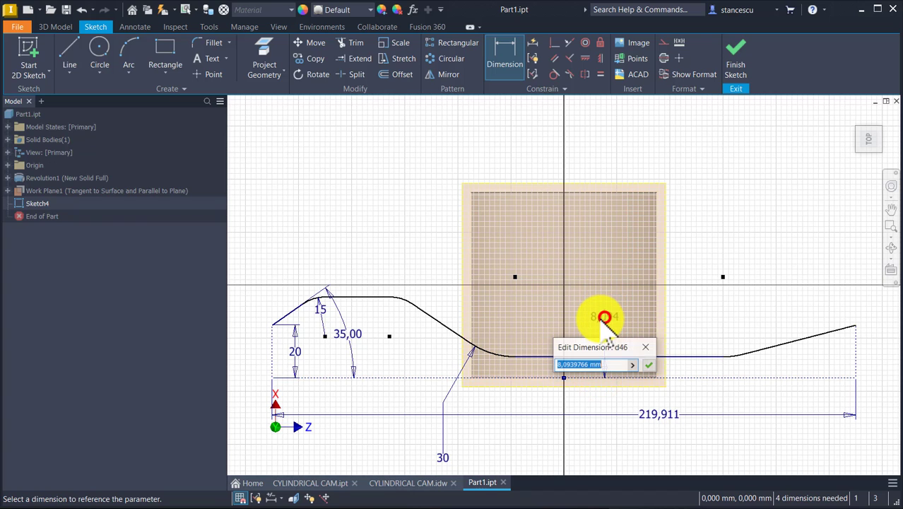
text(8)
key(Return)
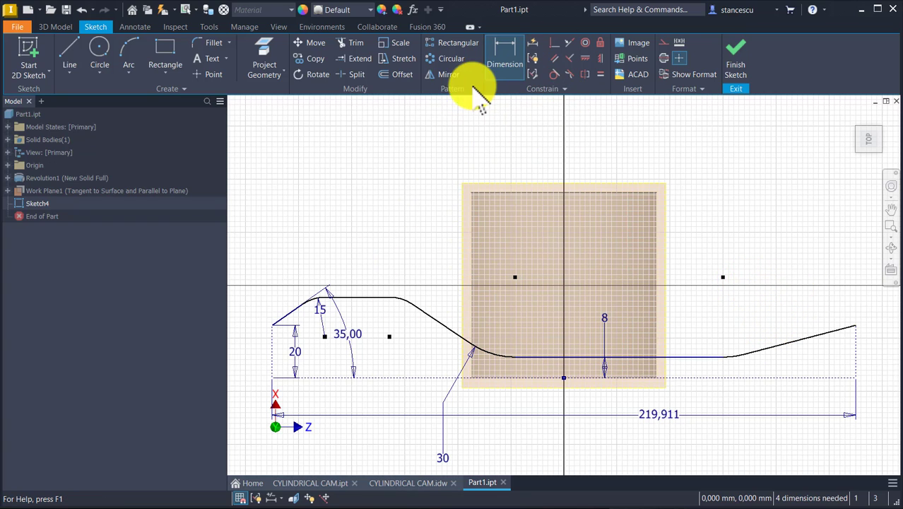
Constrain the profile's last rising line parallel to its first rising line
click(601, 74)
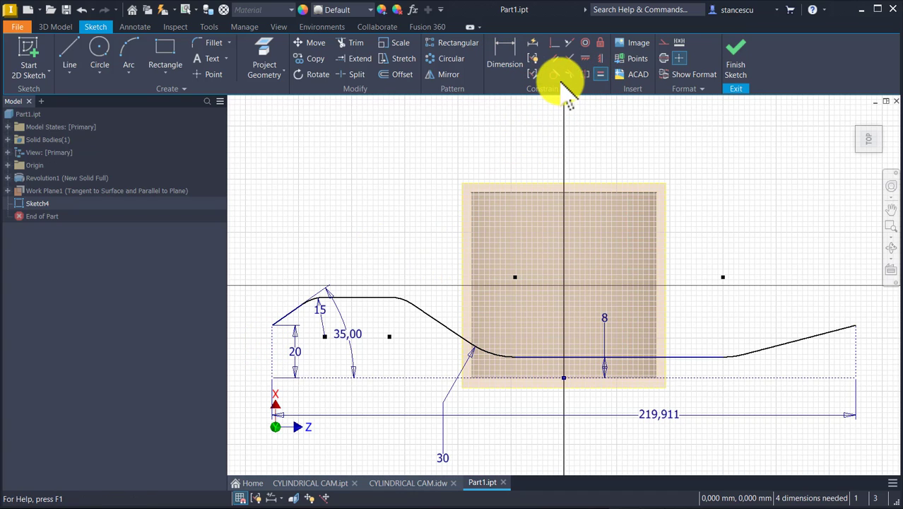
click(554, 58)
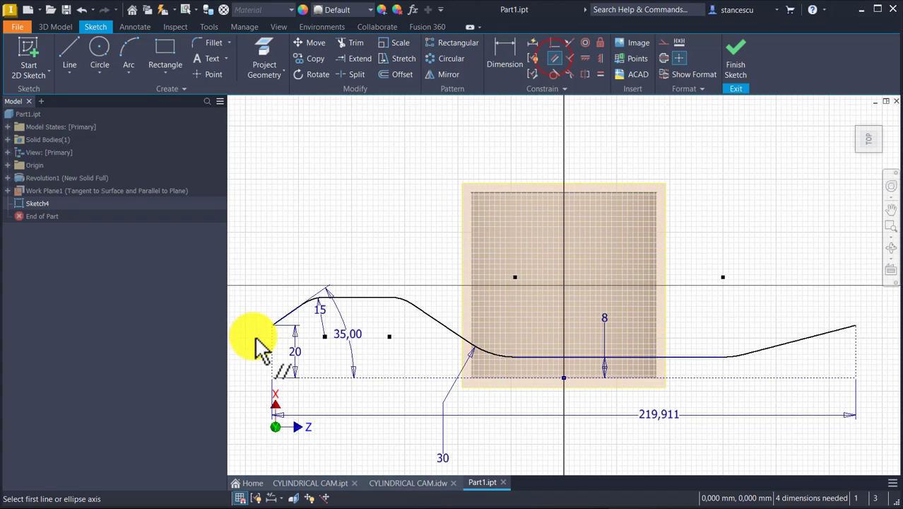
click(293, 308)
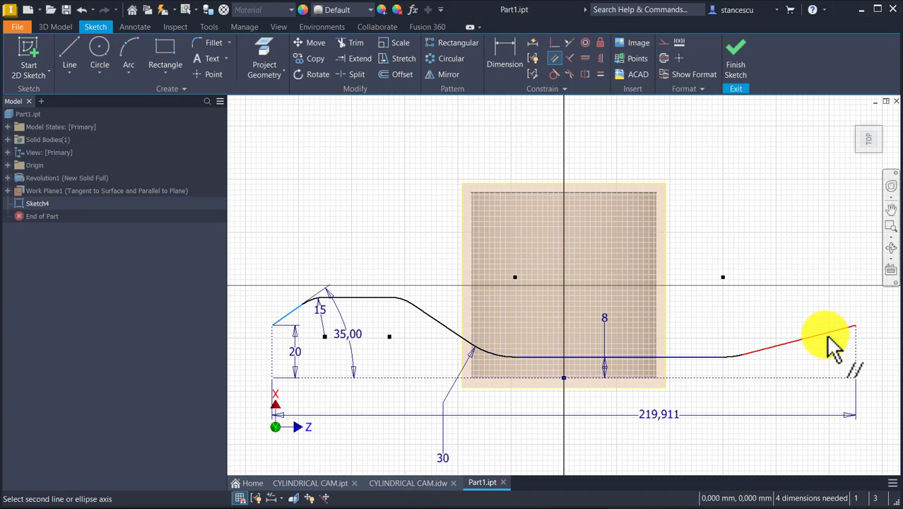
click(826, 332)
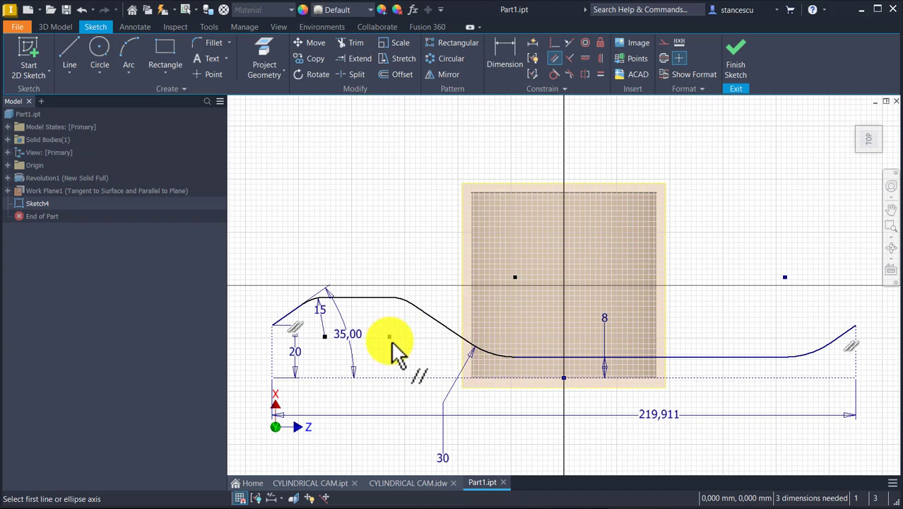
Dimension the horizontal distance from the left vertical to the center of the second upper arc as 85.88 mm
click(496, 65)
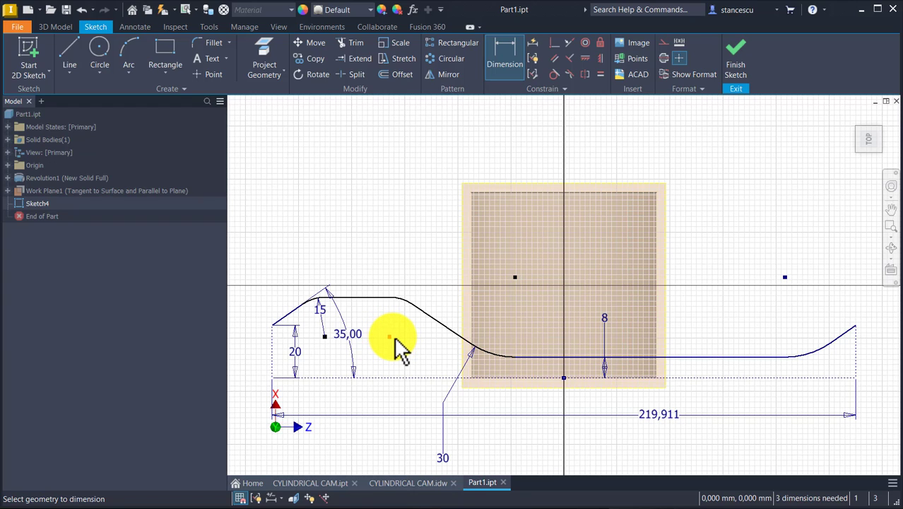
click(272, 343)
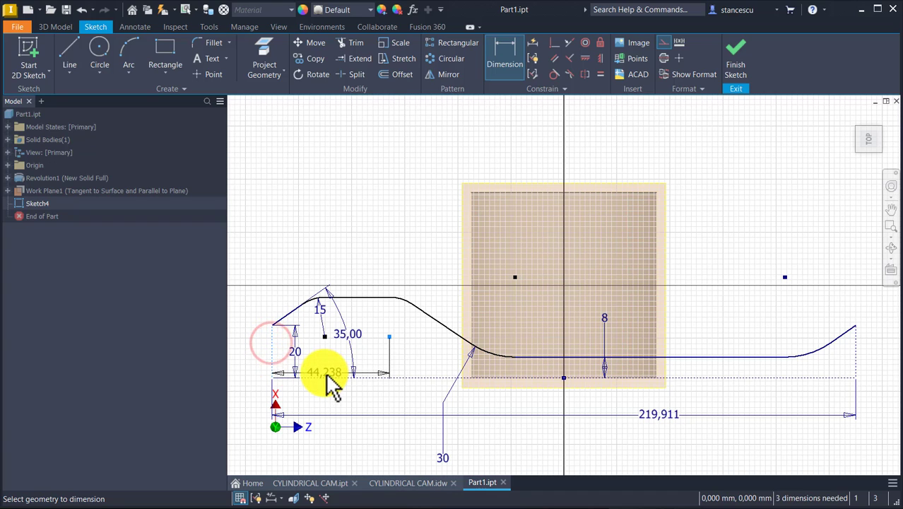
click(341, 247)
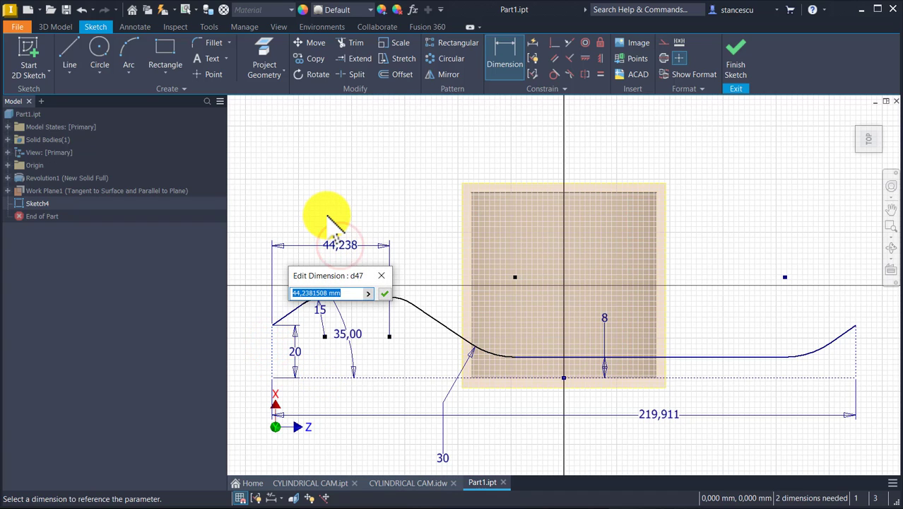
click(381, 292)
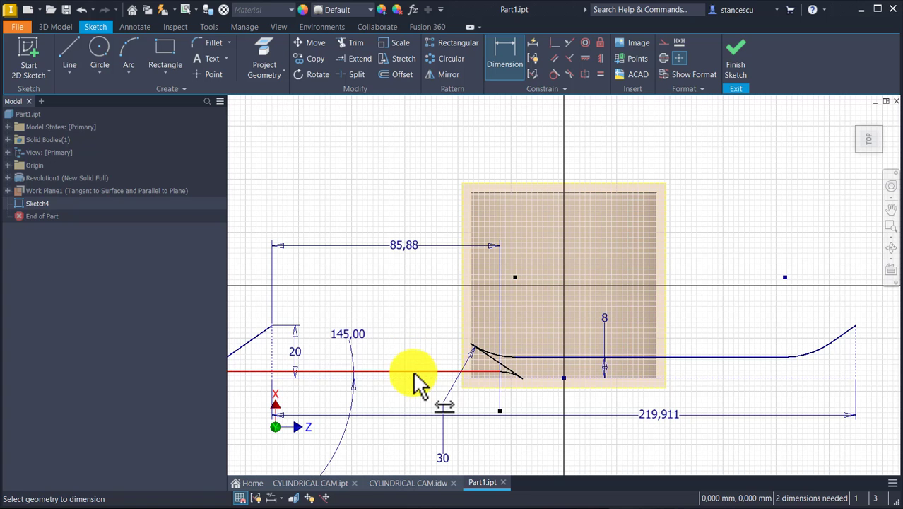
Move the flipped upper horizontal line back above the base line to restore the profile's original shape
scroll(433, 295, down, 3)
key(Escape)
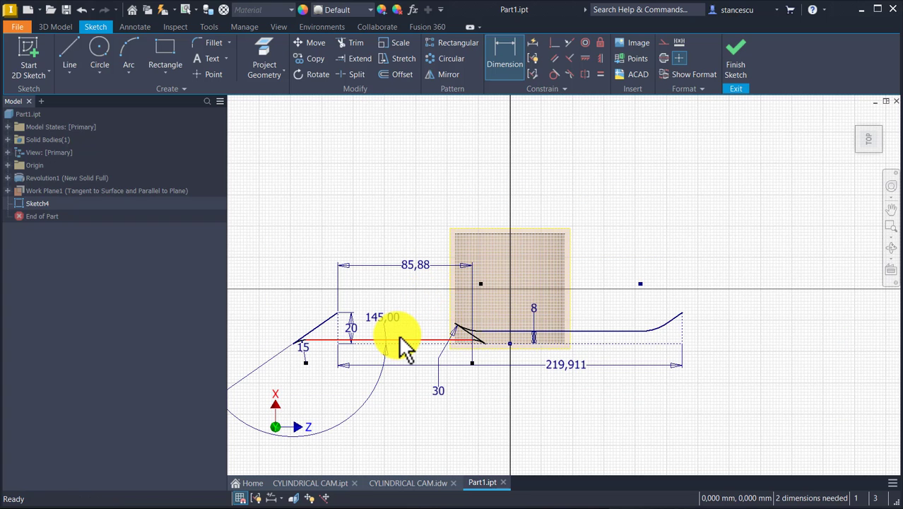
mouse_move(405, 342)
mouse_down()
mouse_move(437, 283)
mouse_move(430, 306)
mouse_up()
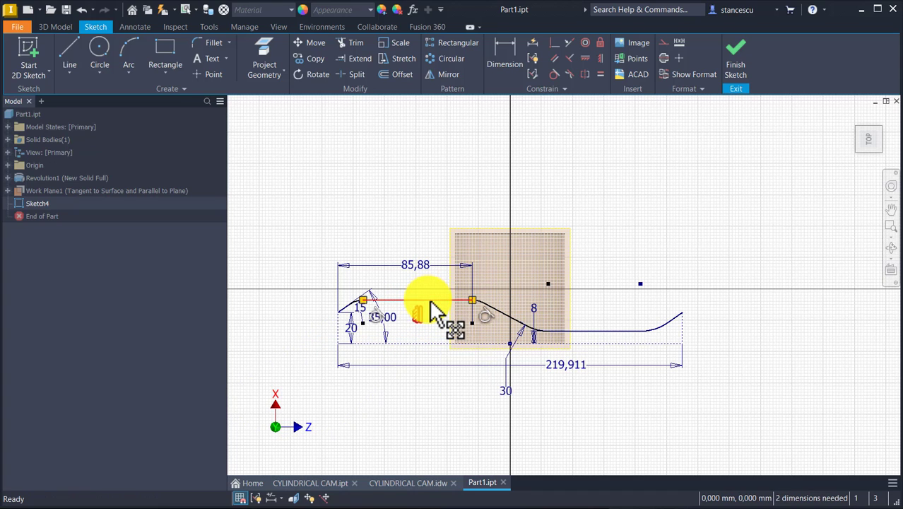
Dimension the horizontal distance from the center of the first lower arc to the profile's right vertical as 89.6 mm
scroll(587, 202, up, 3)
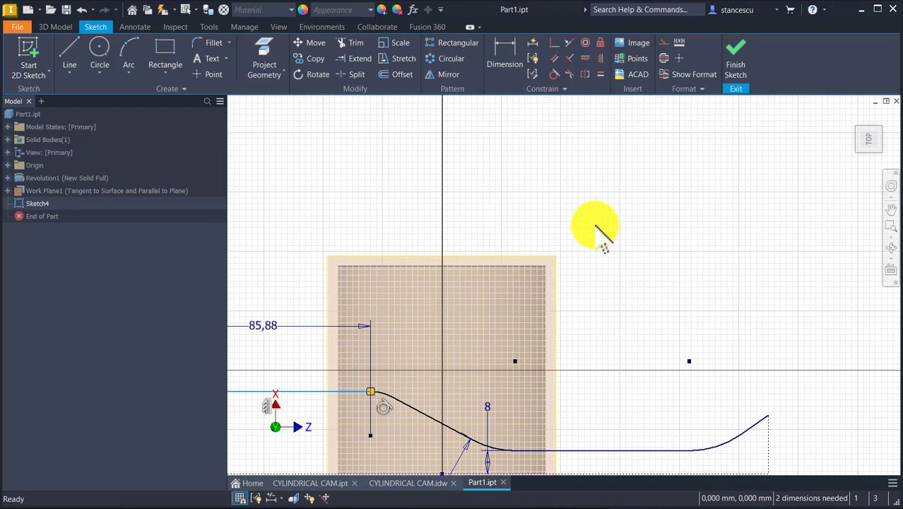
scroll(599, 99, down, 3)
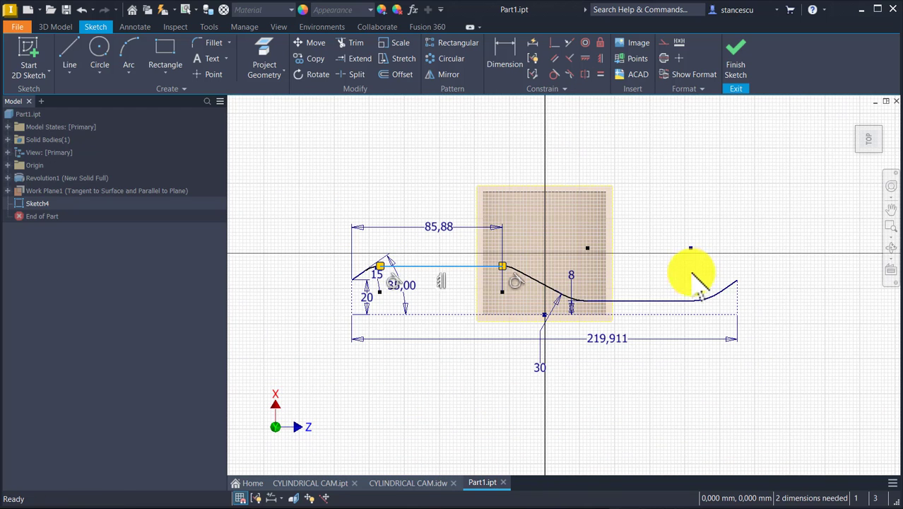
click(516, 58)
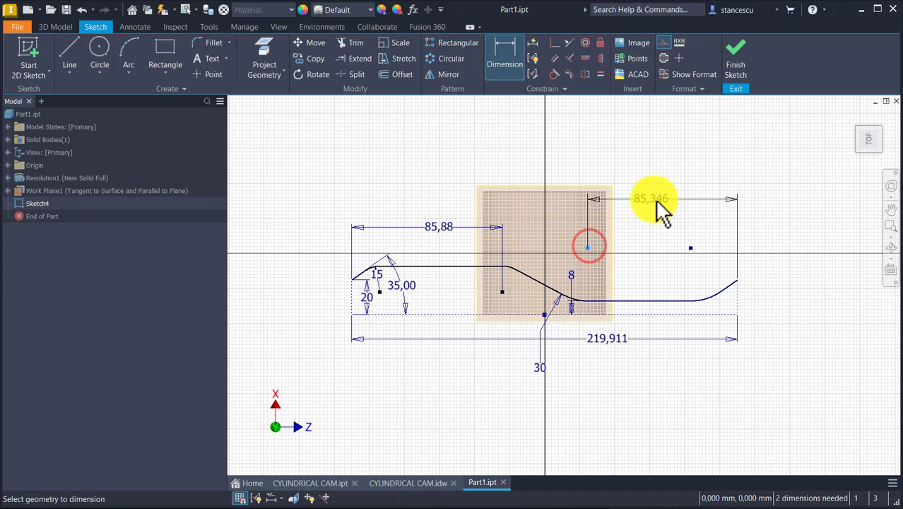
click(669, 200)
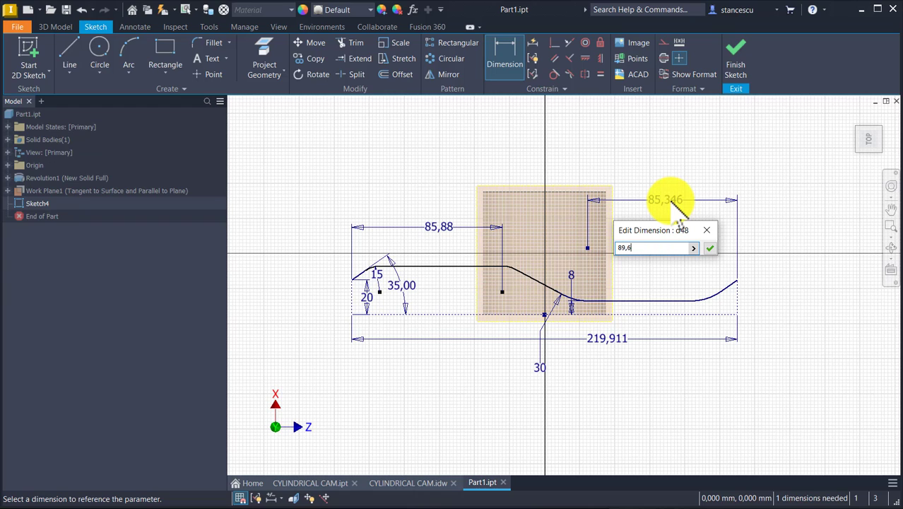
key(Return)
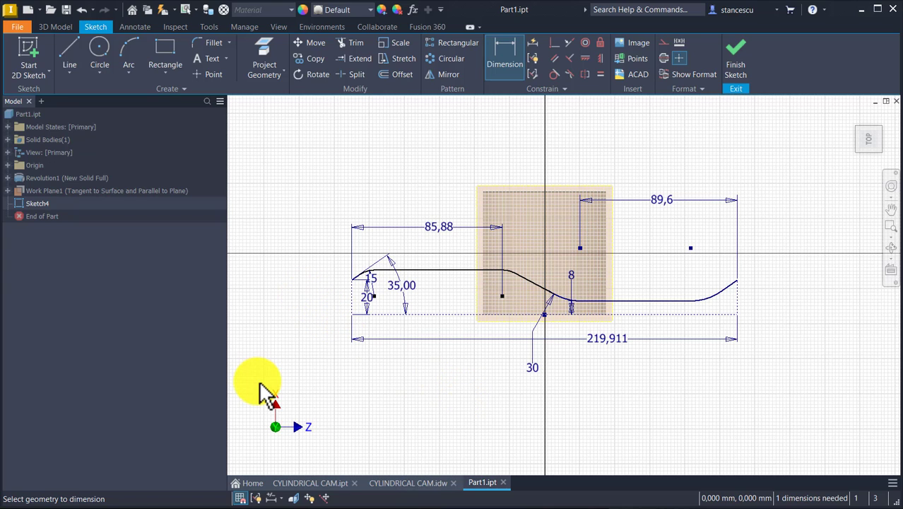
key(Escape)
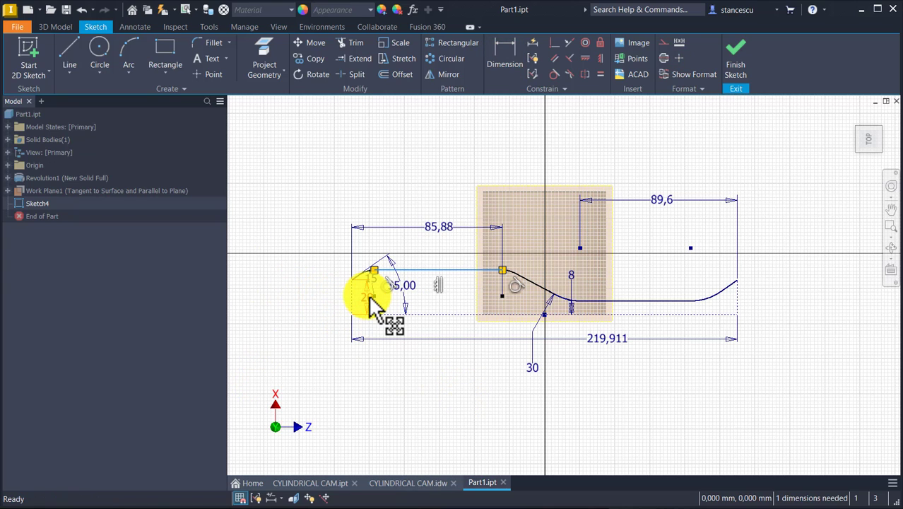
Move the 20 mm dimension outside the profile and dimension the angle between the upper horizontal line and the falling line as 30°
drag(369, 307, 322, 302)
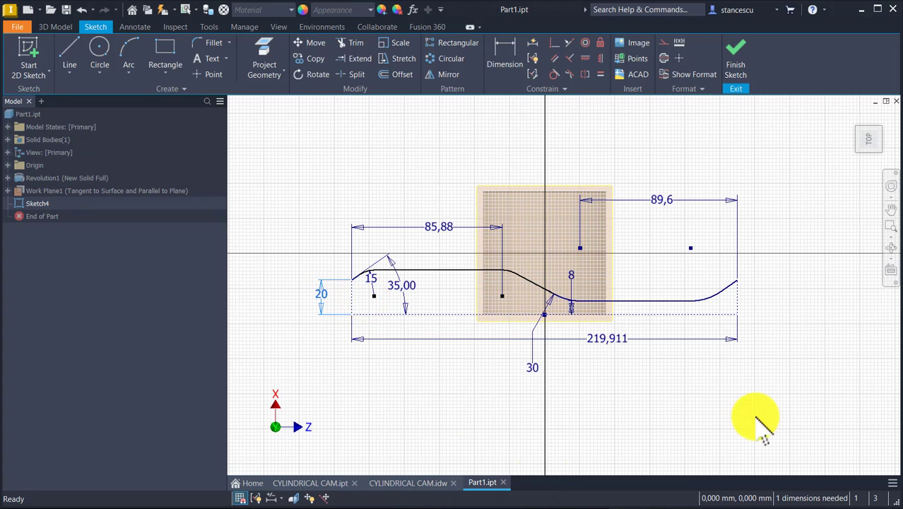
click(495, 47)
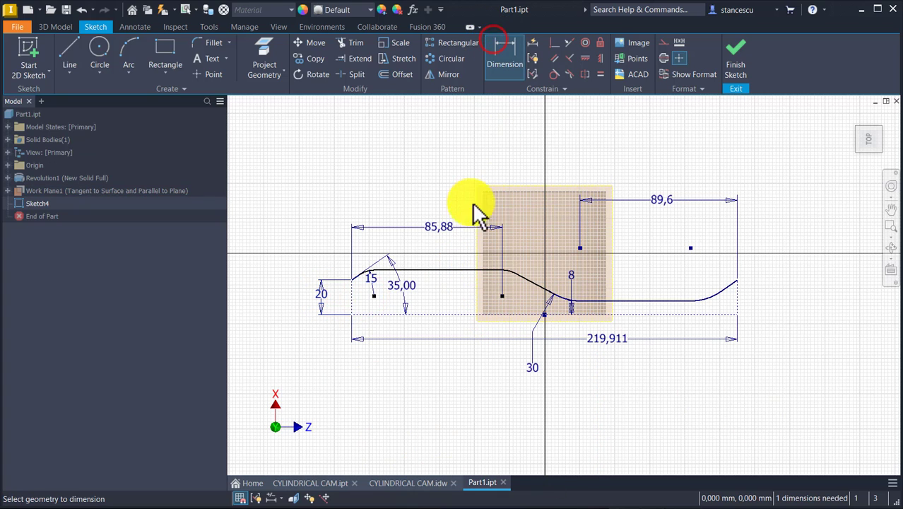
click(468, 270)
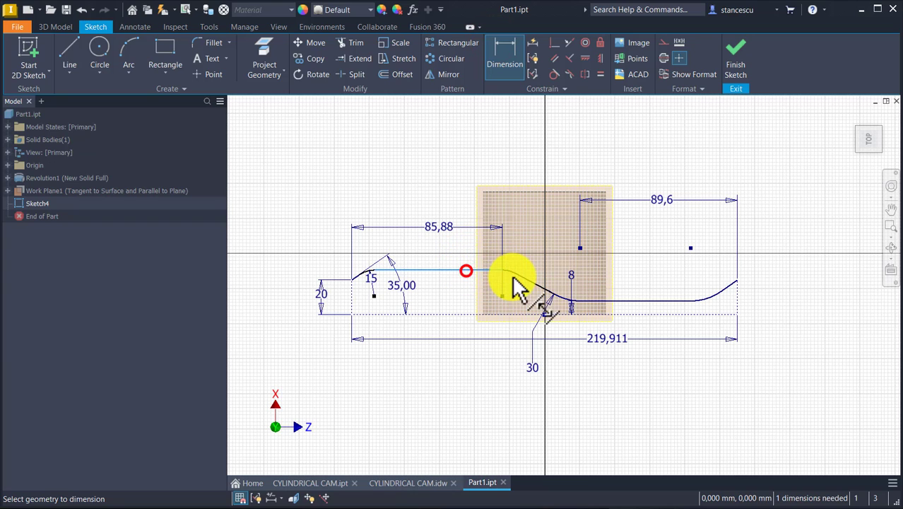
click(543, 291)
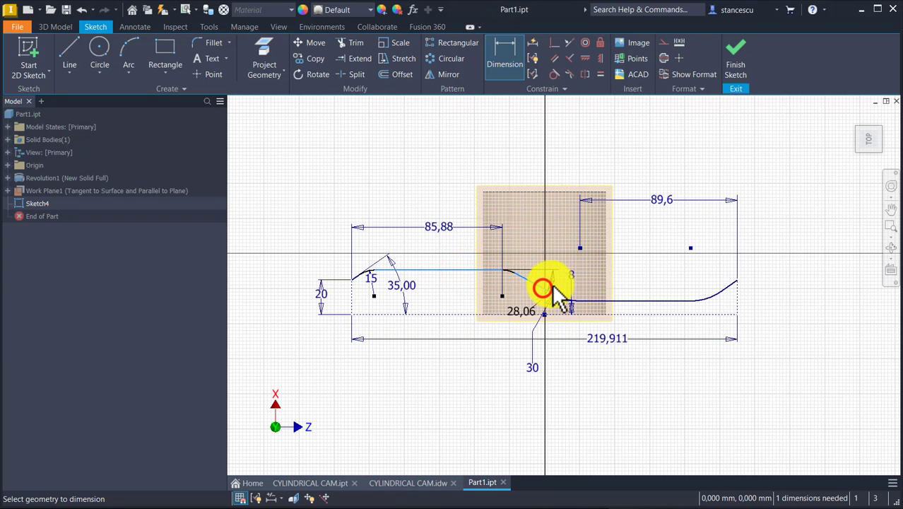
click(558, 283)
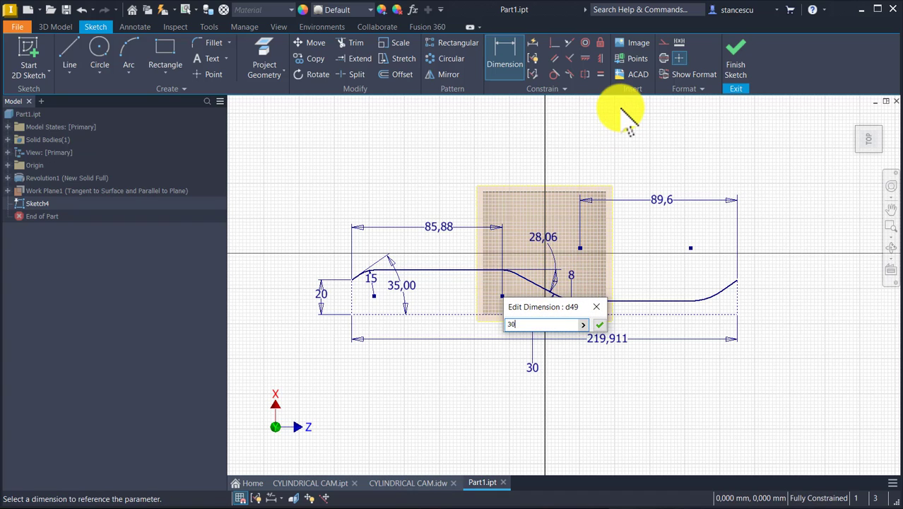
key(Return)
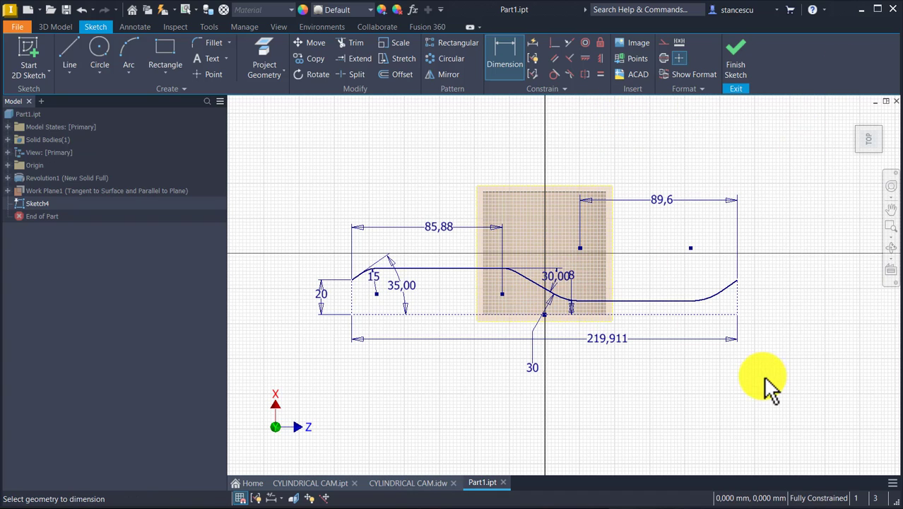
key(Home)
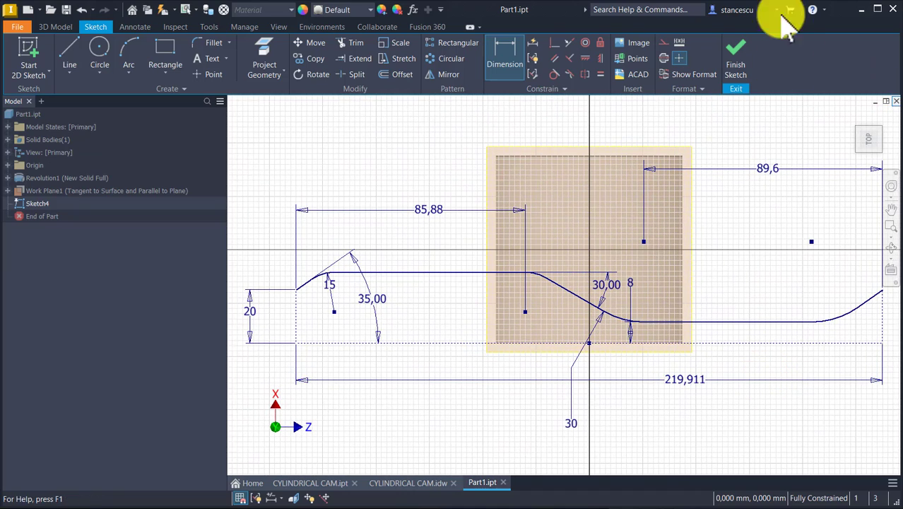
Finish the groove profile sketch and hide the tangent work plane
click(737, 62)
click(738, 60)
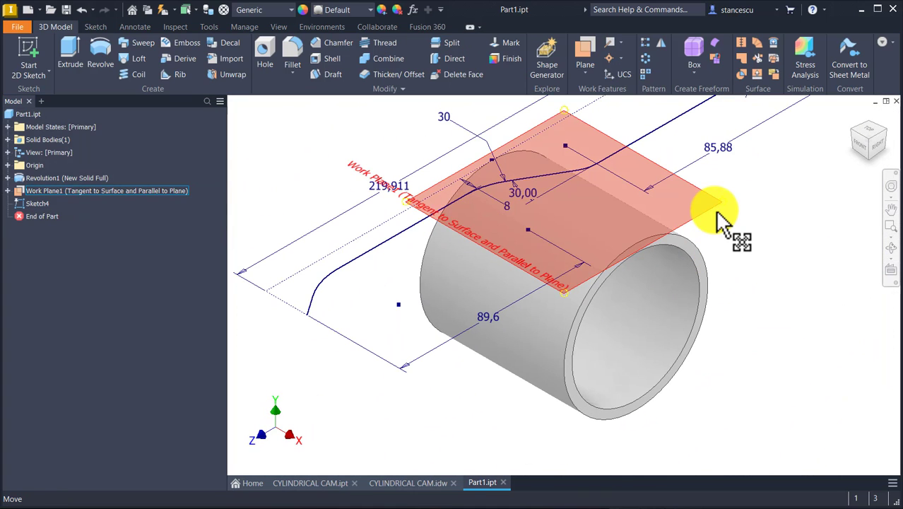
right_click(718, 214)
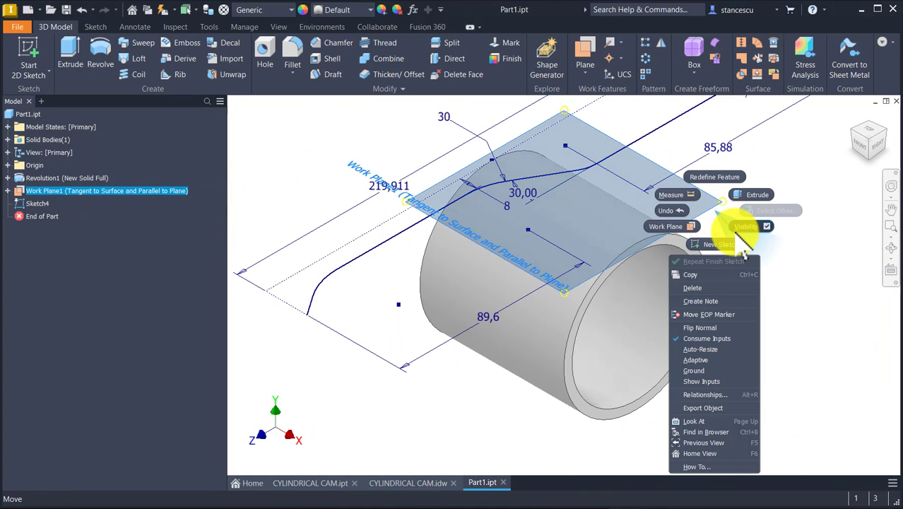
click(748, 226)
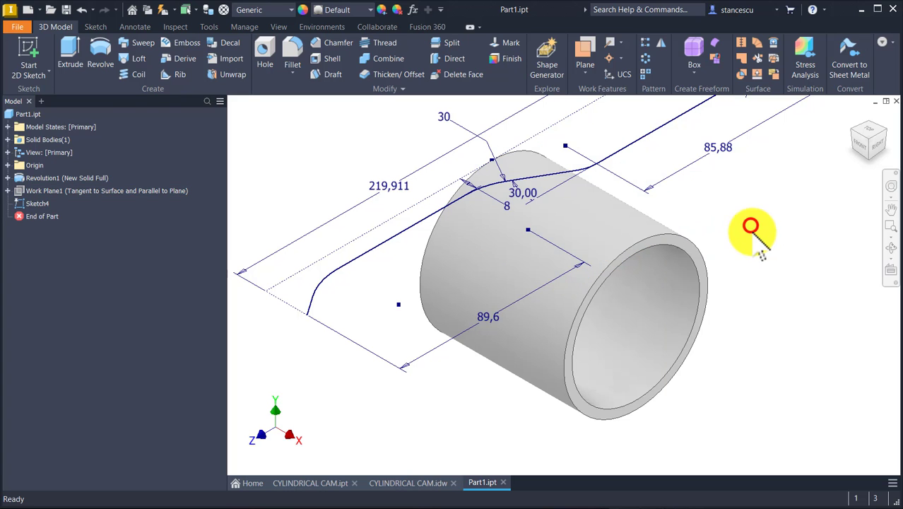
key(F6)
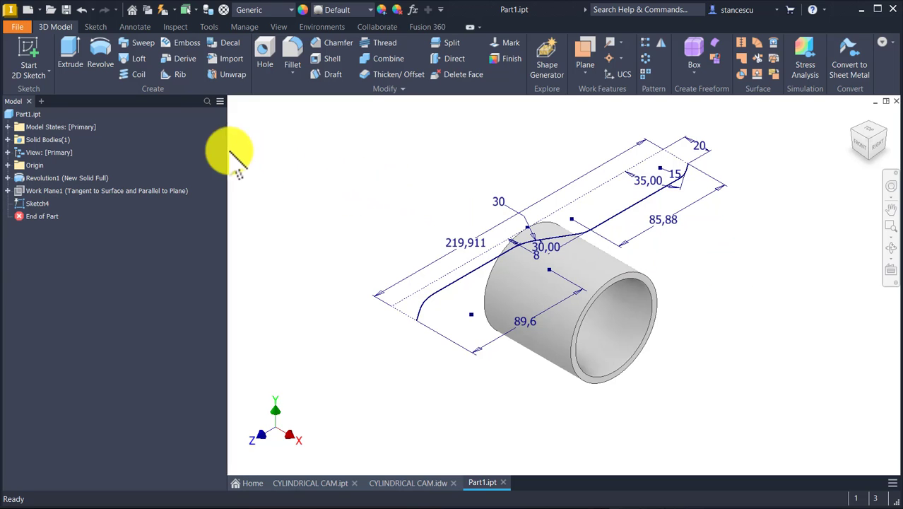
Start a 3D sketch and set up Project to Surface with the Wrap to Surface output on the cylinder's outer face
click(36, 71)
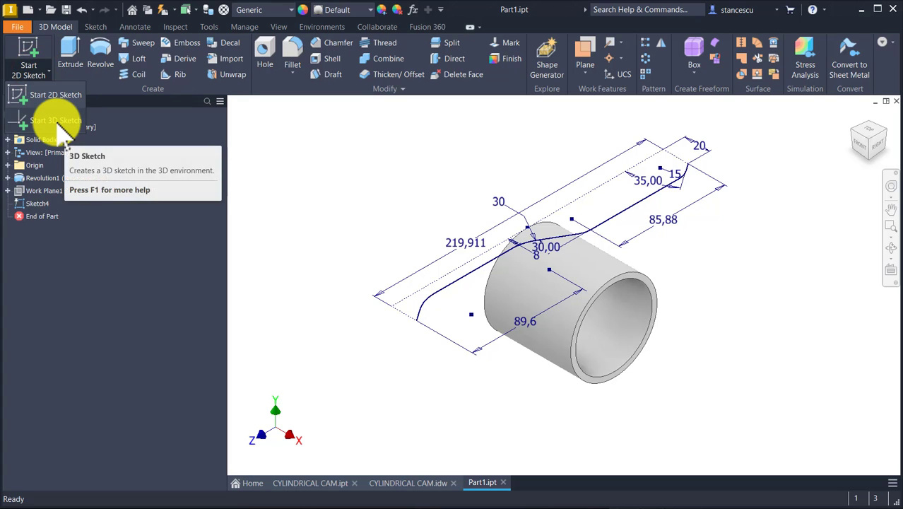
click(57, 122)
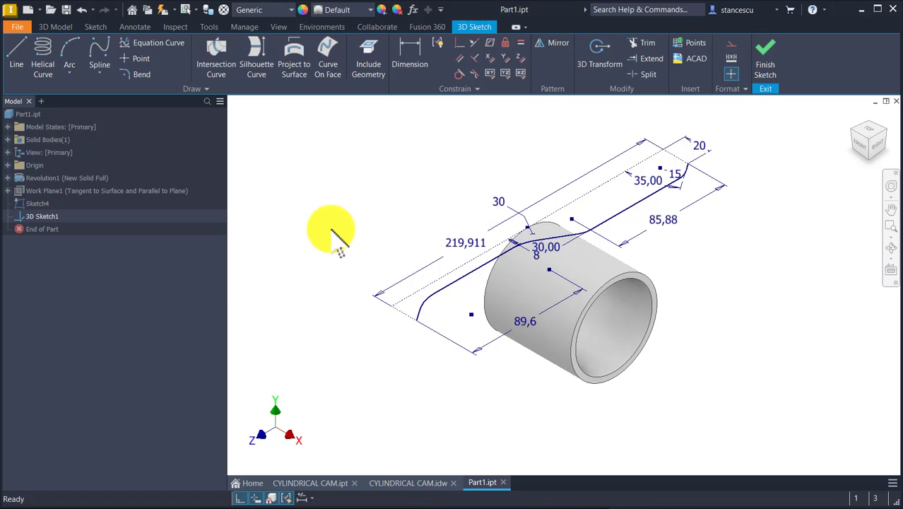
click(294, 65)
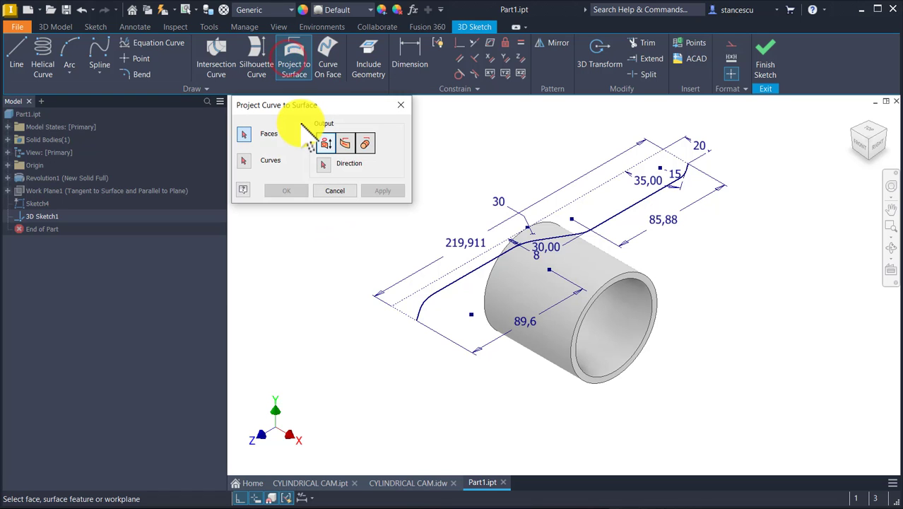
click(325, 144)
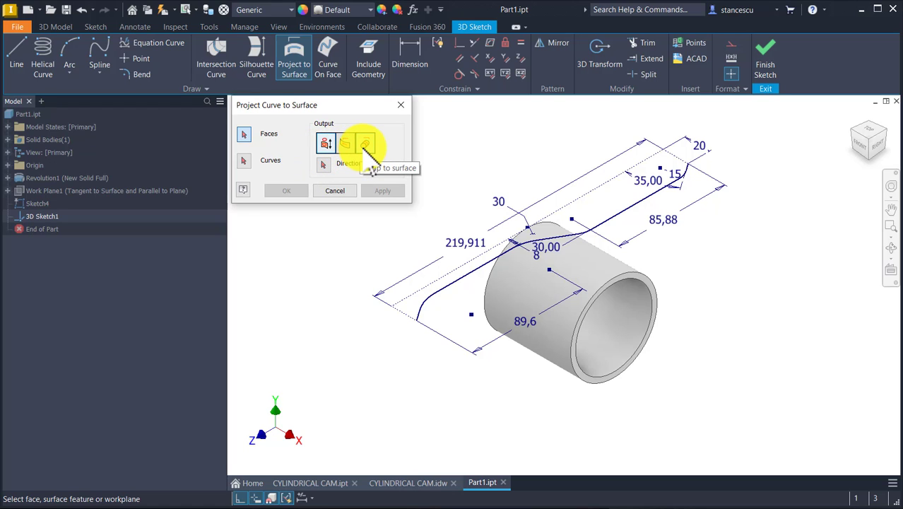
click(364, 146)
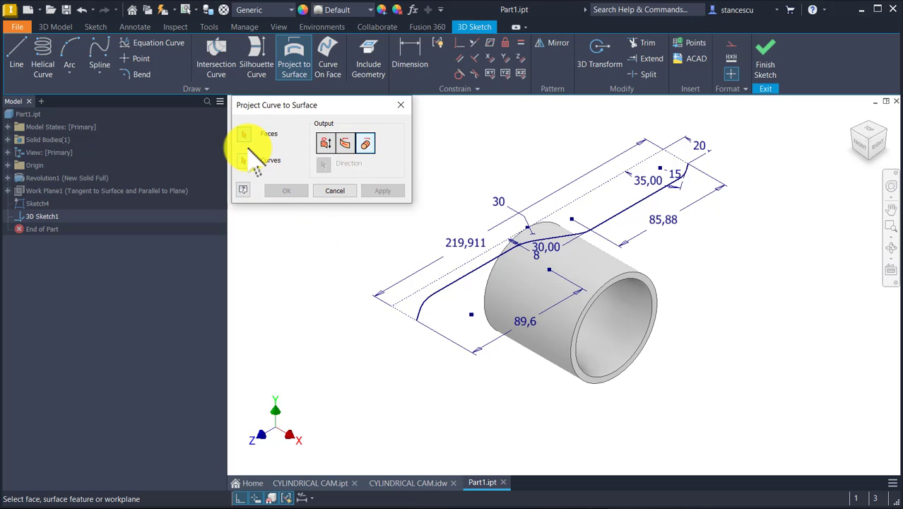
click(599, 255)
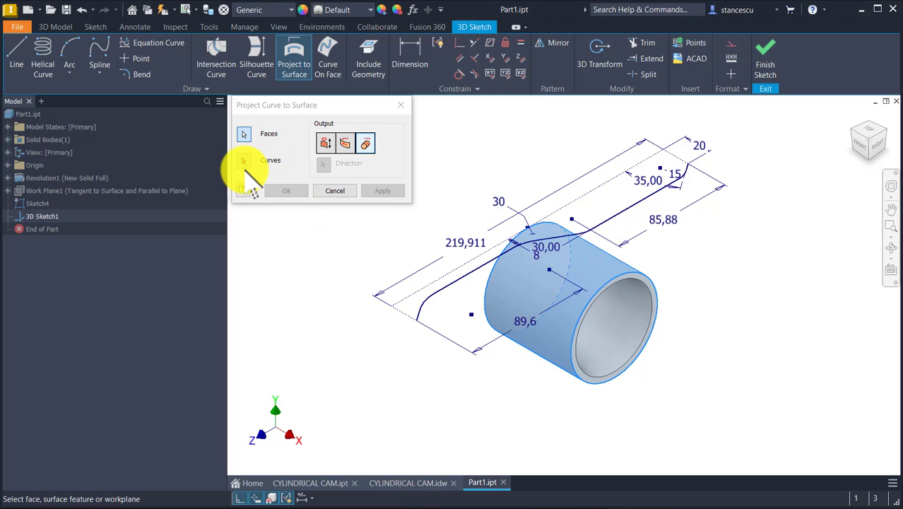
Select all connected lines and arcs of the groove profile as the curves and wrap them onto the cylinder
click(245, 162)
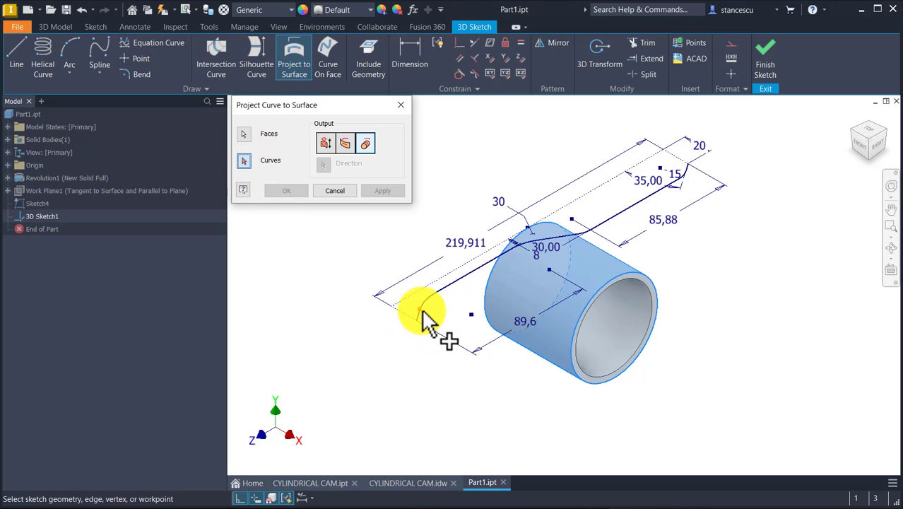
shift+middle_drag(425, 378, 425, 376)
mouse_move(482, 332)
shift+middle_down()
mouse_move(527, 274)
mouse_move(568, 163)
shift+middle_up()
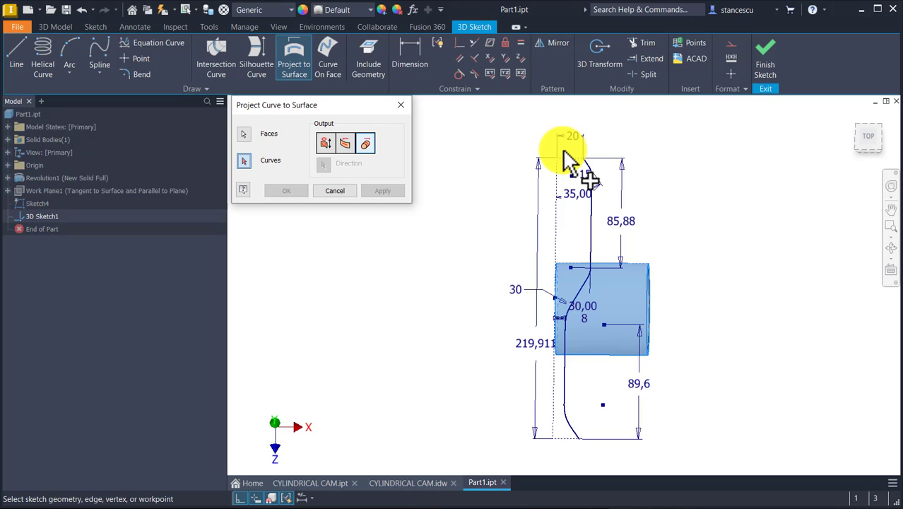
mouse_move(603, 147)
mouse_down()
mouse_move(569, 472)
mouse_move(570, 453)
mouse_up()
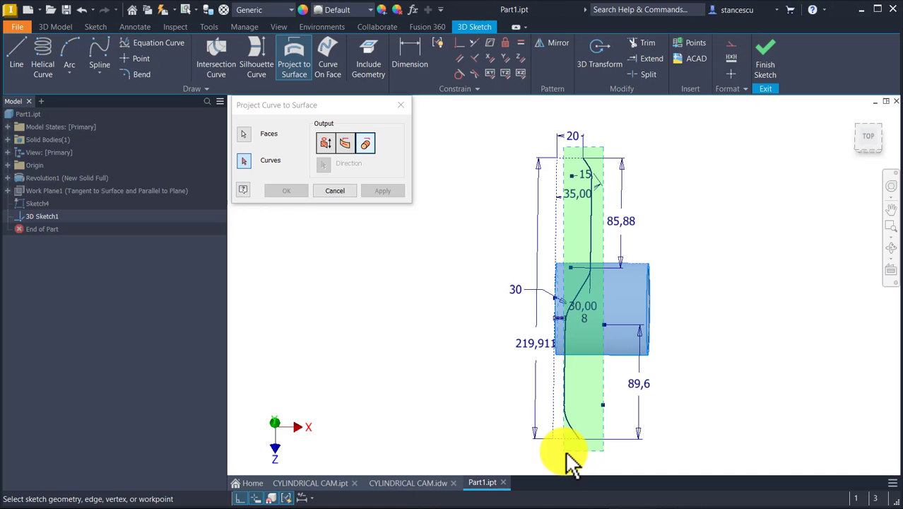
drag(566, 452, 600, 143)
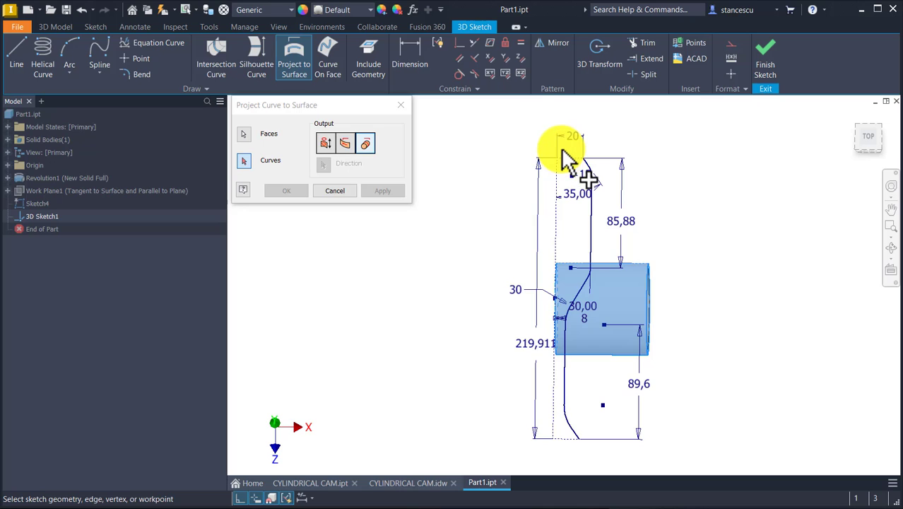
mouse_move(561, 150)
mouse_down()
mouse_move(592, 453)
mouse_move(602, 442)
mouse_up()
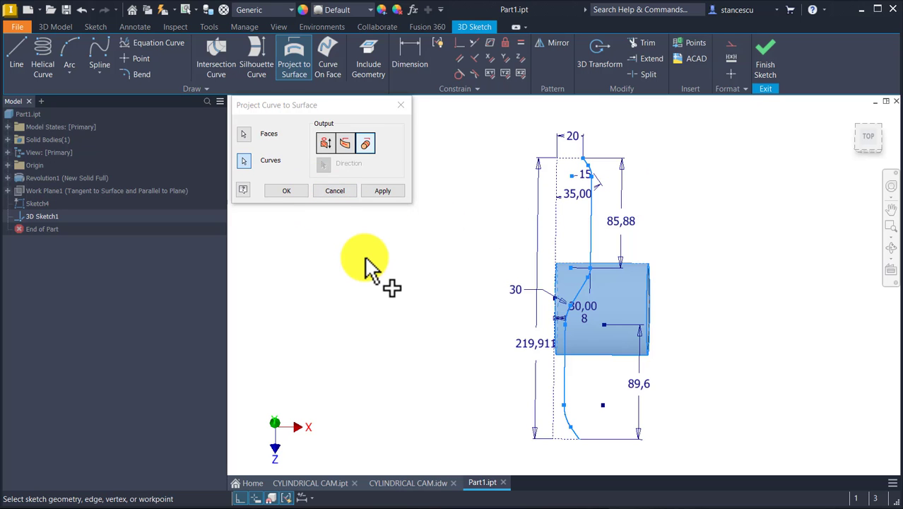
key(F6)
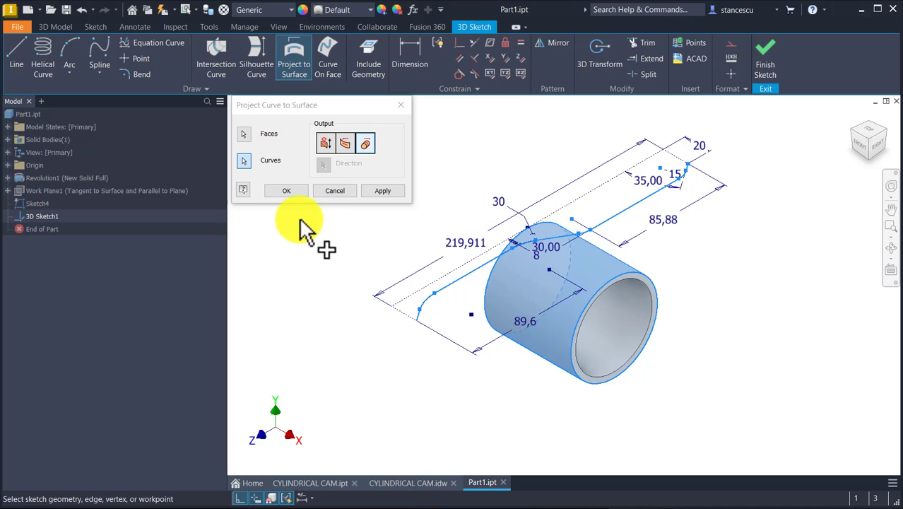
click(289, 191)
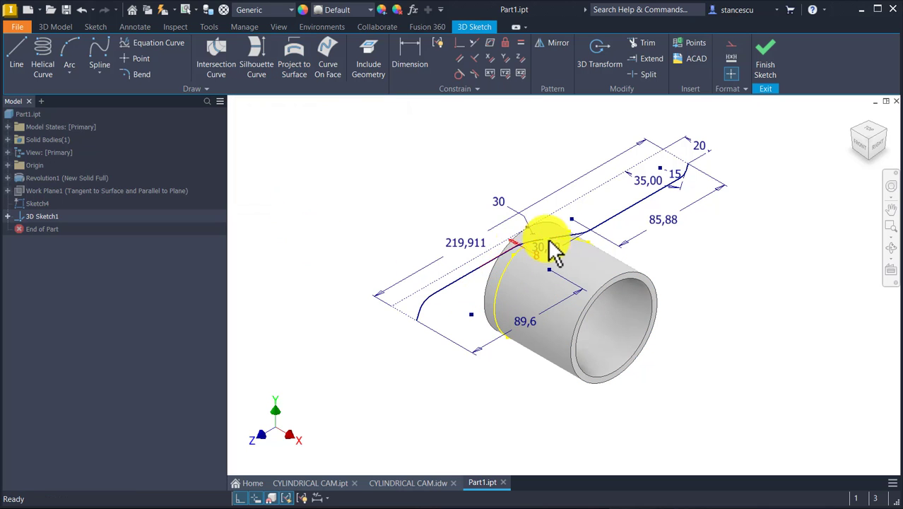
Check the continuity of the wrapped groove curve on the underside of the cylinder and finish the 3D sketch
mouse_move(653, 293)
shift+middle_down()
mouse_move(641, 293)
mouse_move(629, 331)
mouse_move(581, 377)
mouse_move(679, 333)
mouse_move(692, 347)
mouse_move(709, 318)
mouse_move(698, 289)
shift+middle_up()
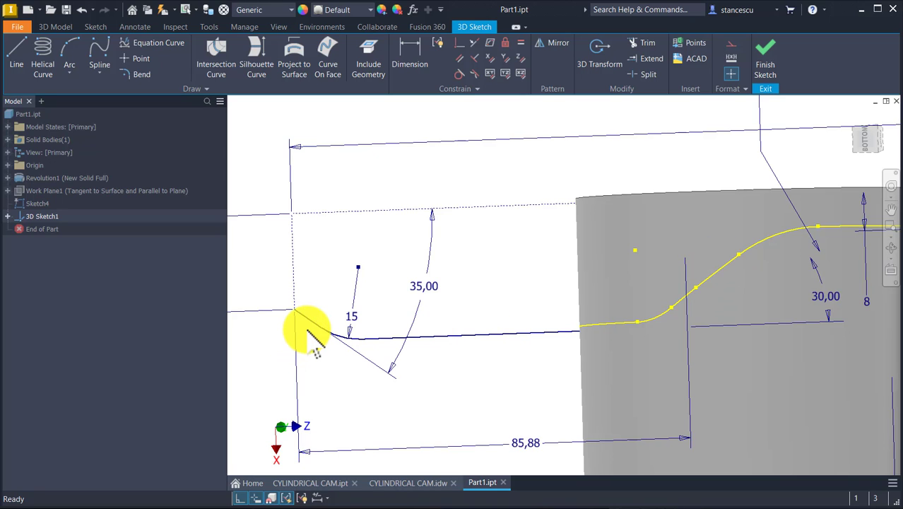
mouse_move(309, 323)
shift+middle_down()
mouse_move(684, 345)
mouse_move(612, 359)
shift+middle_up()
scroll(571, 343, up, 3)
scroll(571, 343, up, 8)
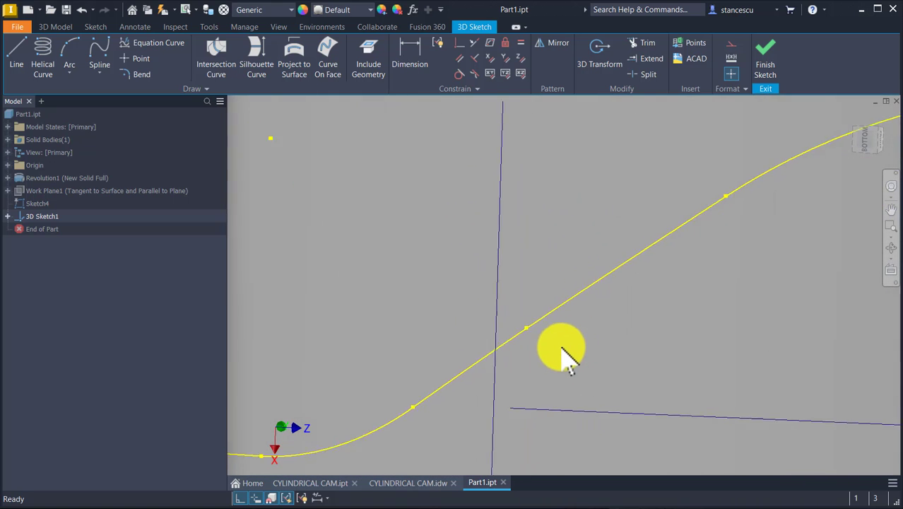
scroll(639, 424, down, 3)
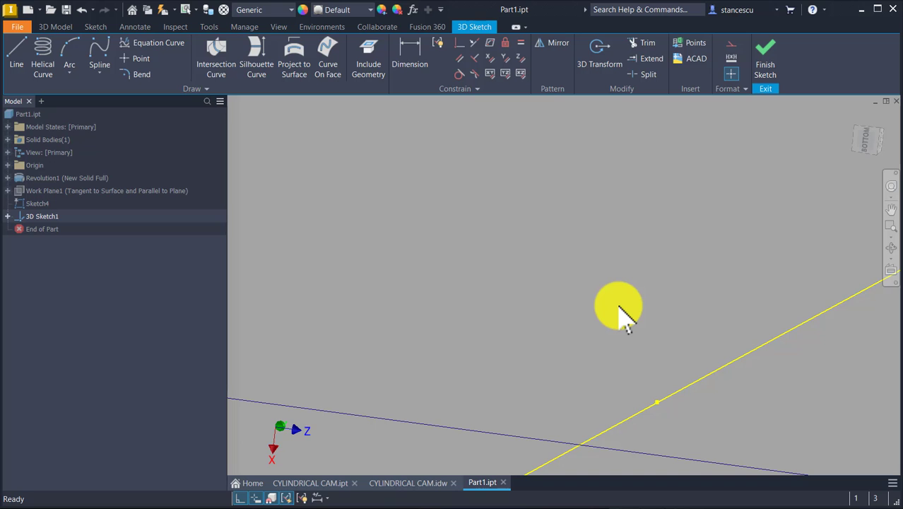
key(F6)
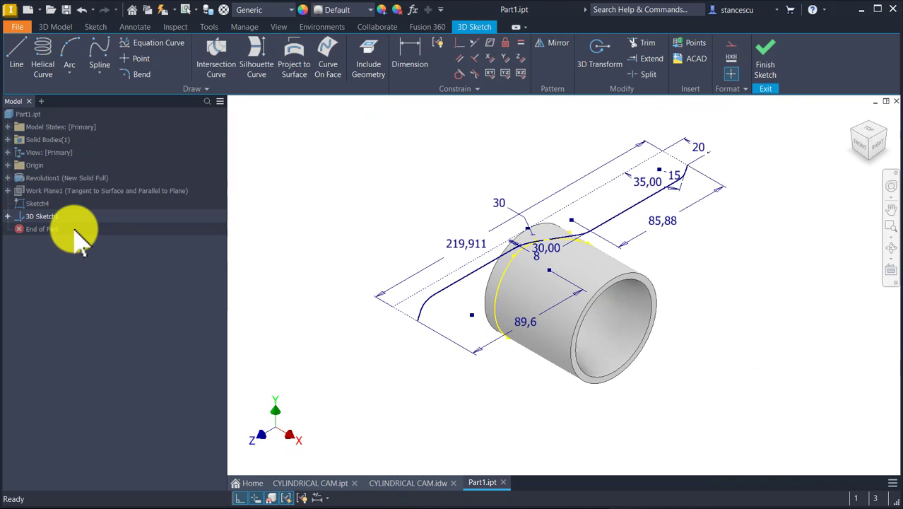
click(32, 214)
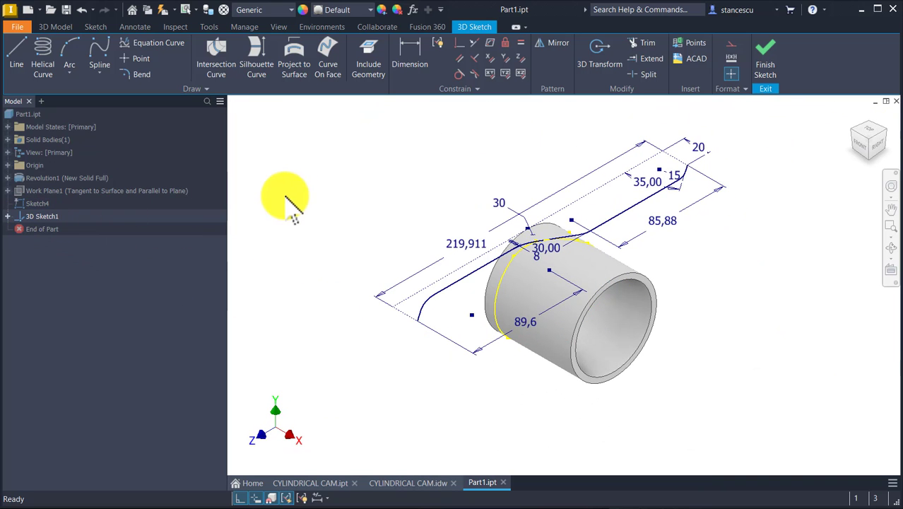
Exit the 3D sketch and hide the flat groove profile sketch, leaving only the wrapped curve on the cylinder
click(765, 53)
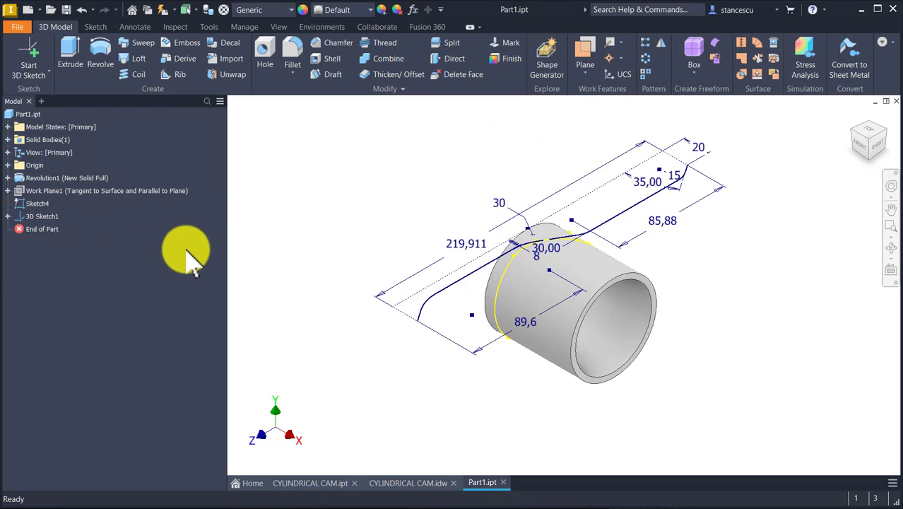
right_click(40, 203)
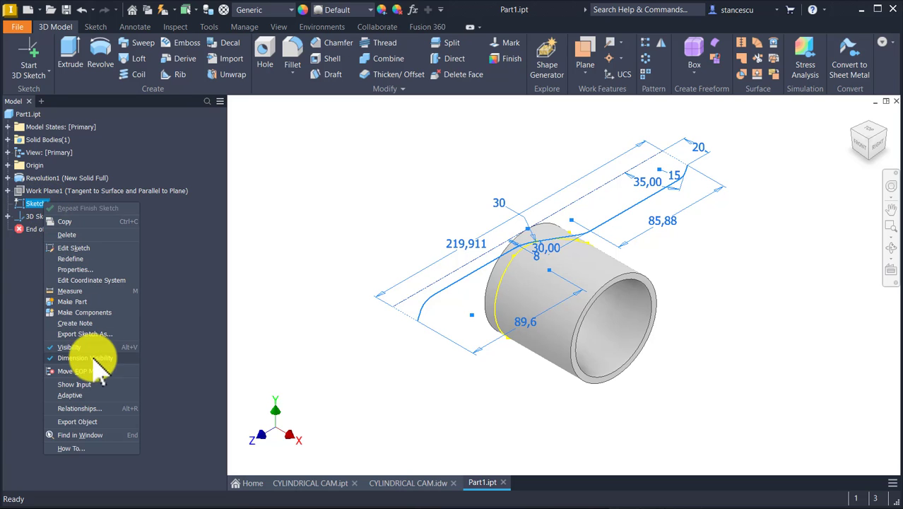
click(86, 348)
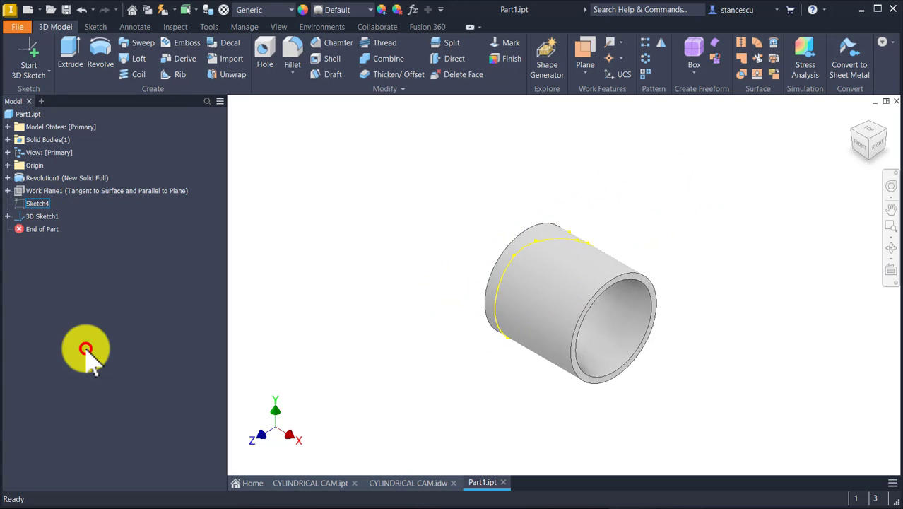
key(F6)
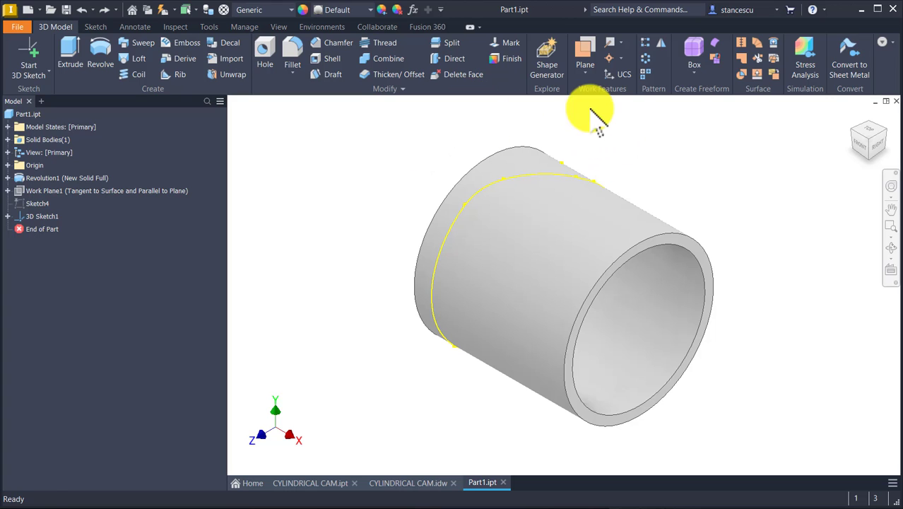
Create a work plane normal to the wrapped groove curve at the upper end point of its long front segment
click(586, 71)
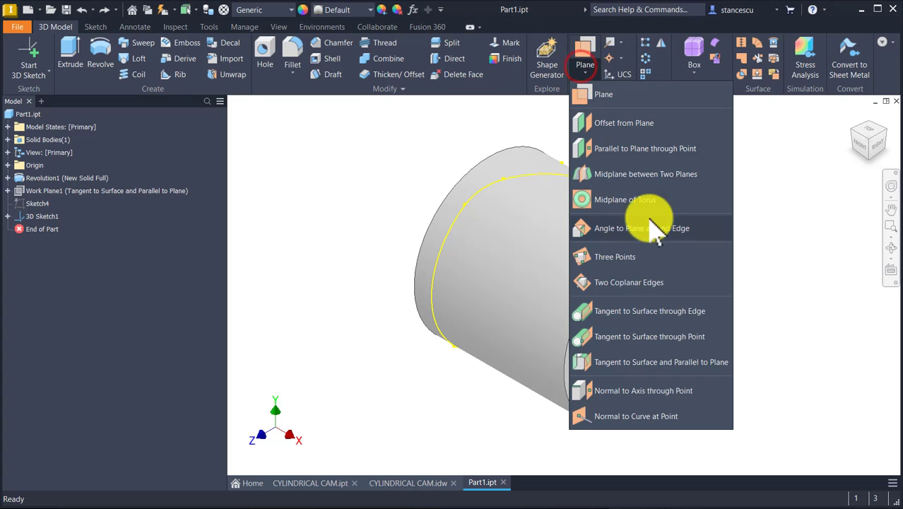
click(628, 415)
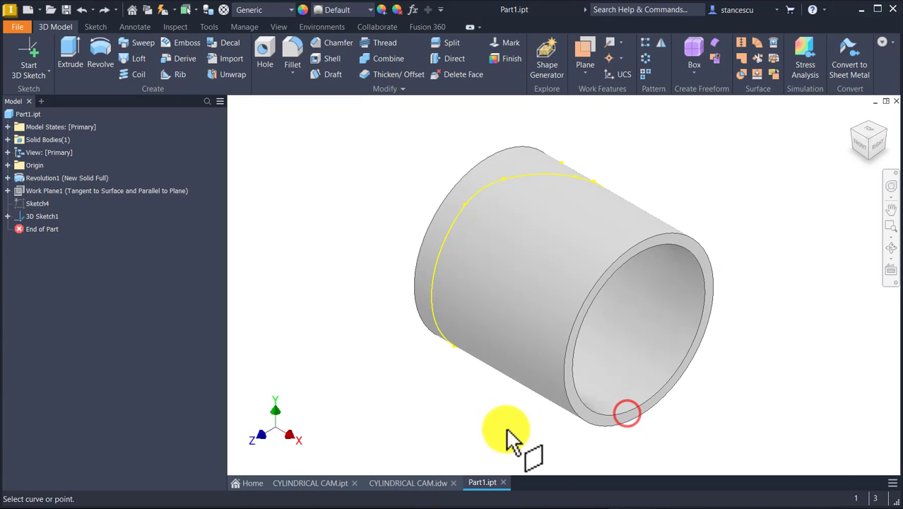
click(466, 202)
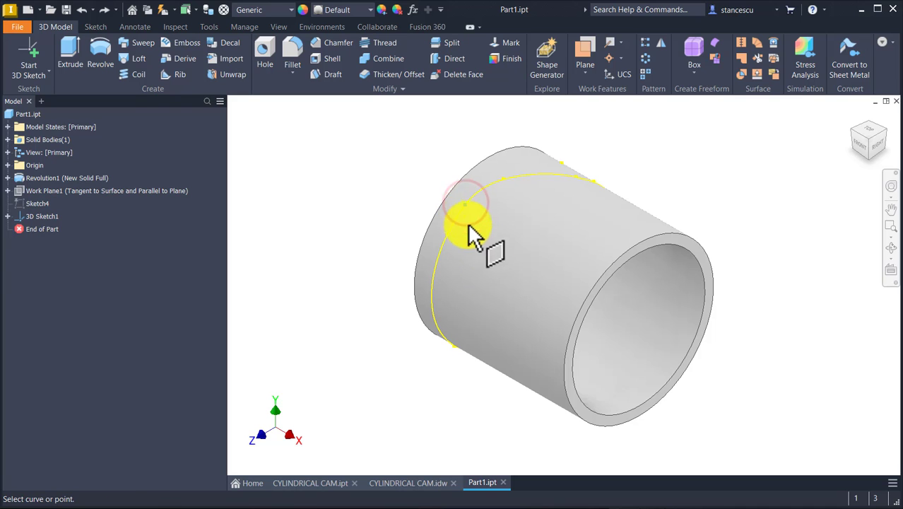
scroll(474, 225, up, 3)
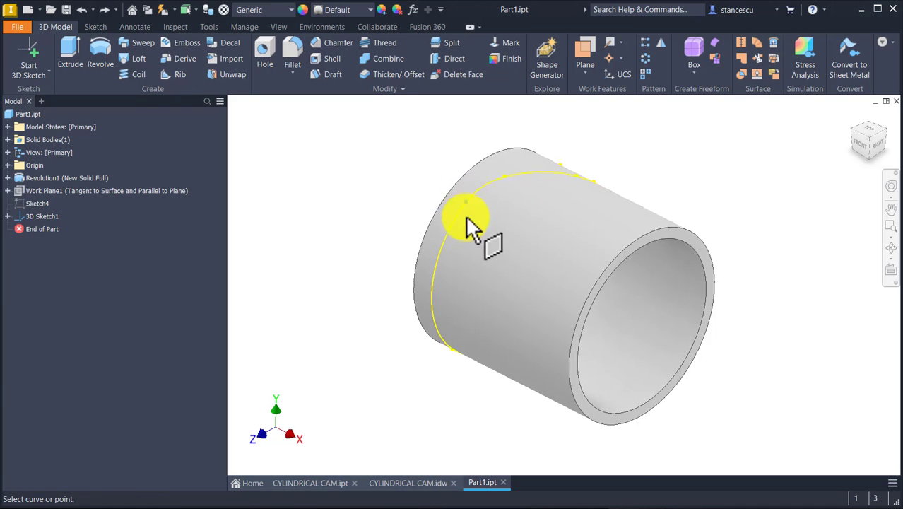
scroll(460, 225, up, 3)
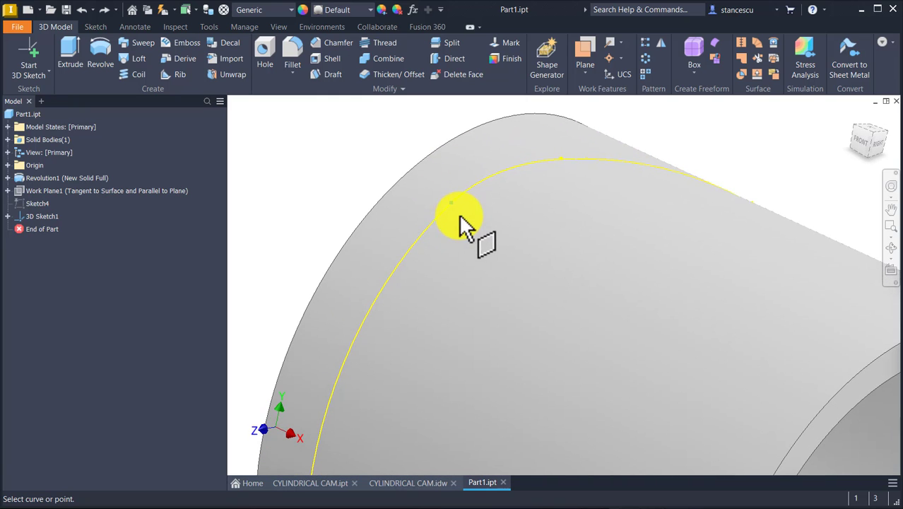
click(458, 207)
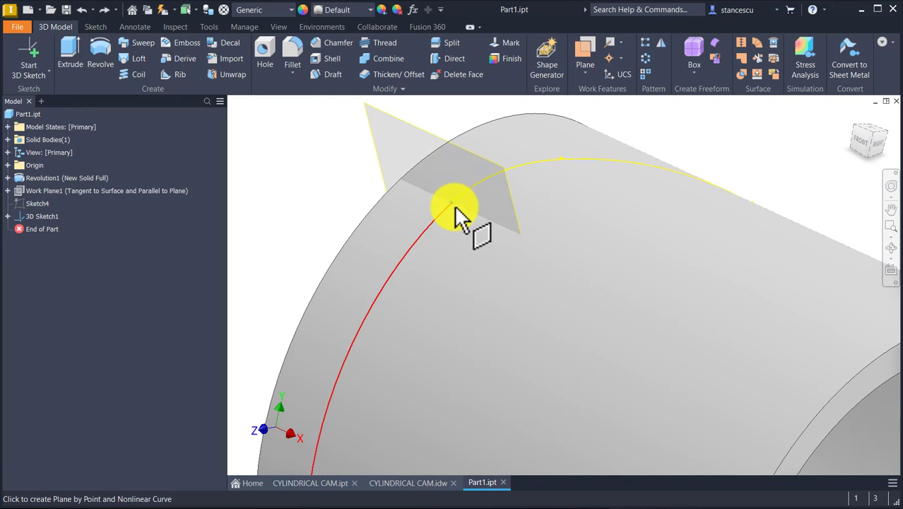
click(456, 212)
scroll(615, 332, down, 5)
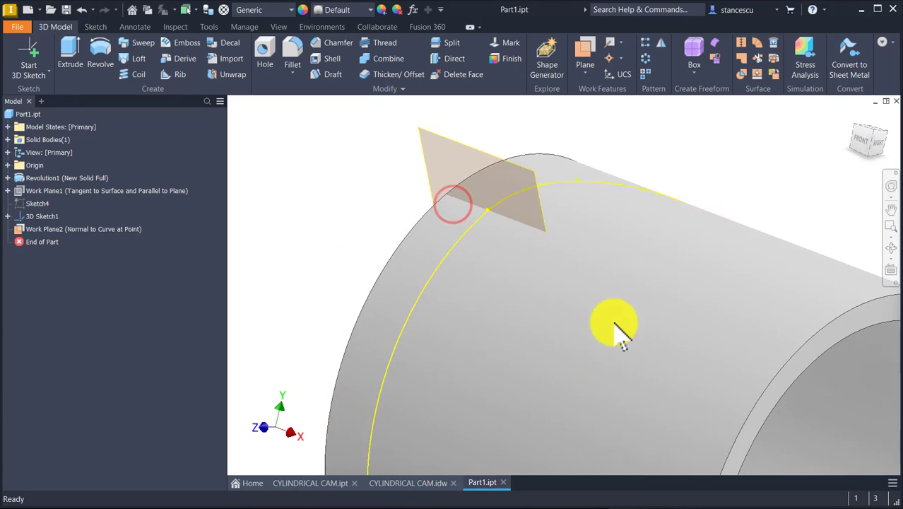
Start a 2D sketch on the work plane normal to the groove curve and slice the graphics at the sketch plane
shift+middle_drag(611, 334, 543, 169)
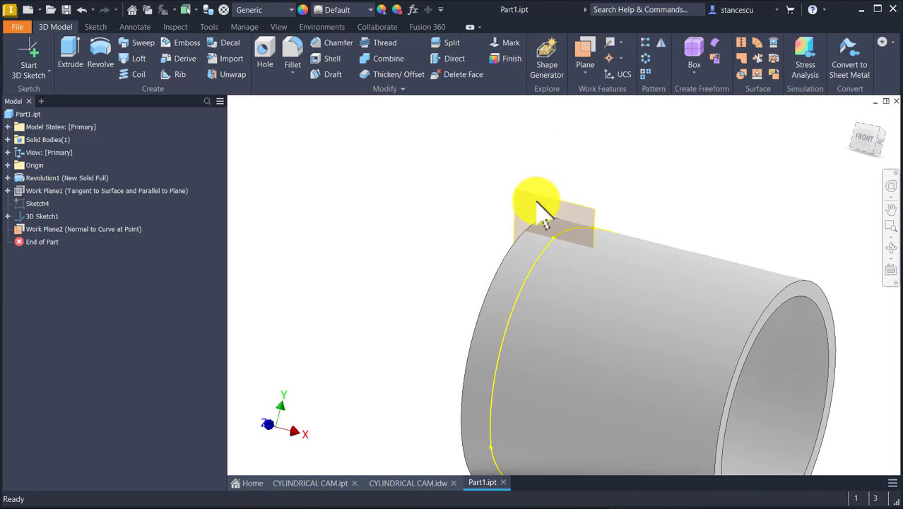
click(594, 206)
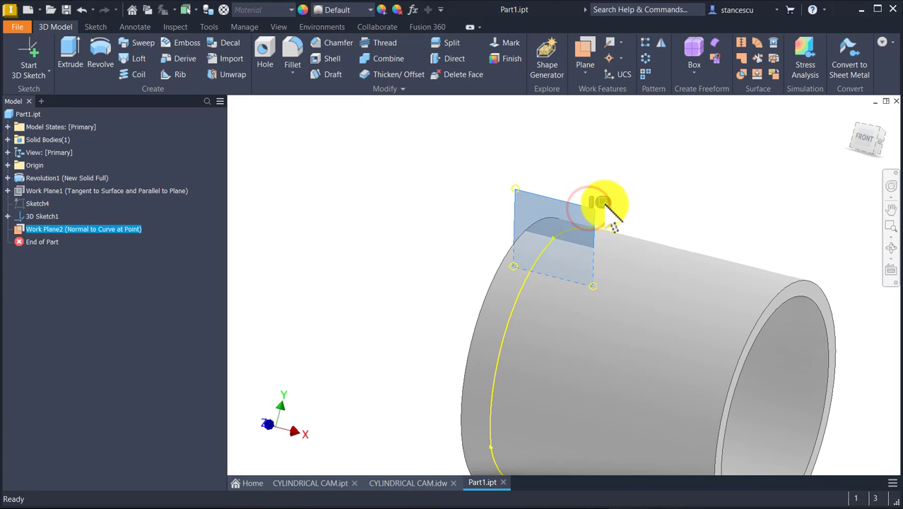
click(599, 202)
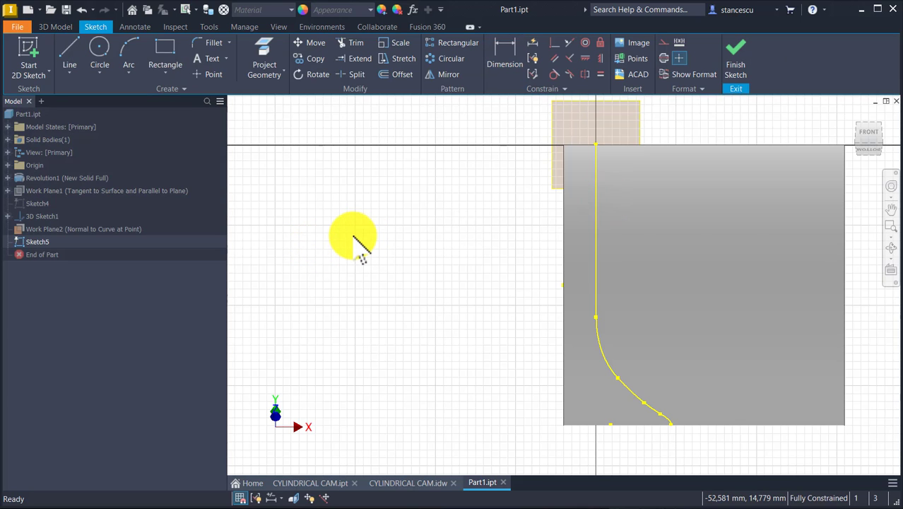
key(F7)
mouse_move(424, 242)
middle_down()
mouse_move(426, 283)
mouse_move(376, 298)
middle_up()
click(555, 206)
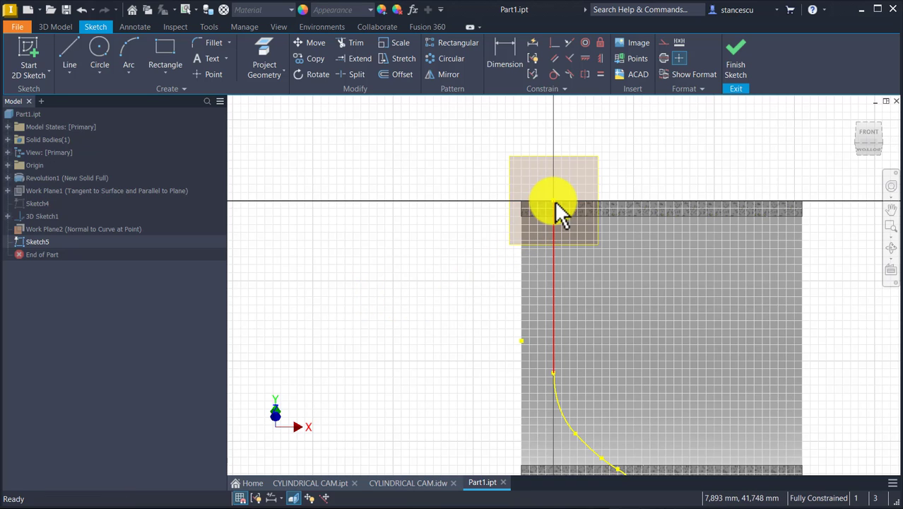
scroll(557, 206, up, 3)
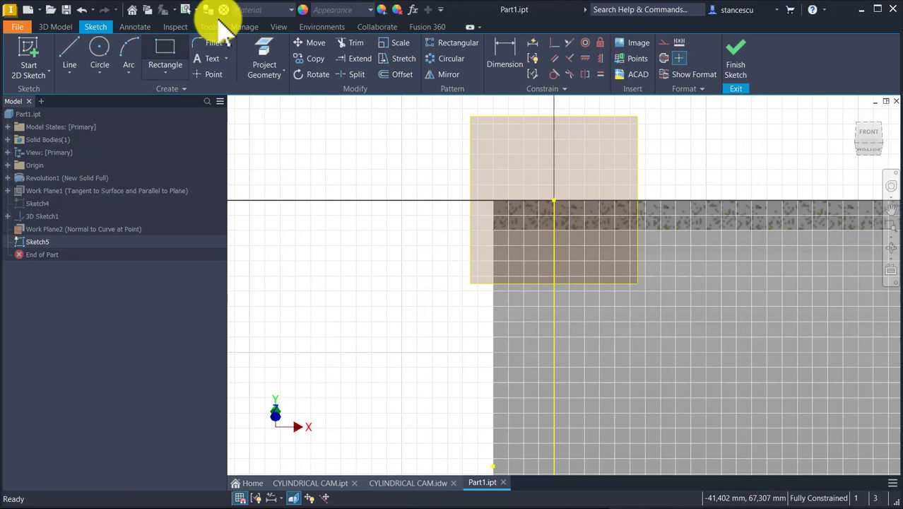
Sketch a two-point rectangle about 23 mm wide beside the groove curve's point, crossing the cylinder wall
click(164, 47)
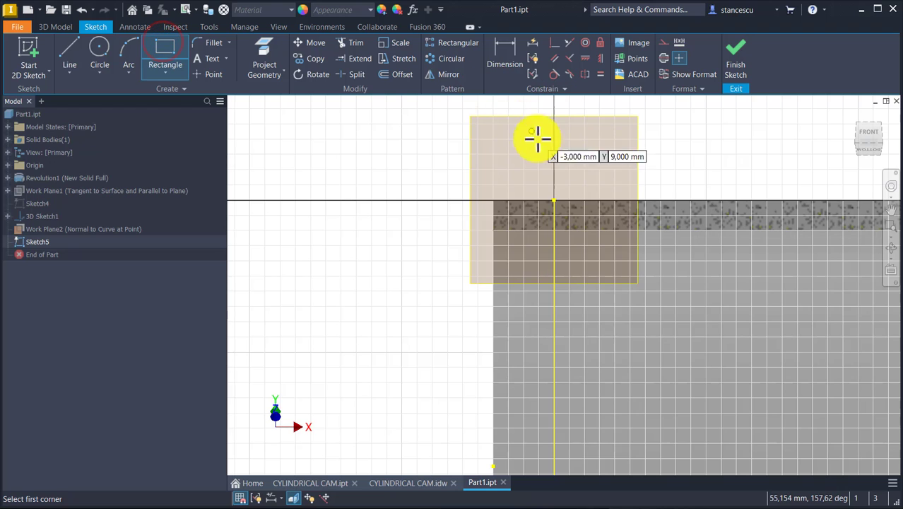
click(584, 154)
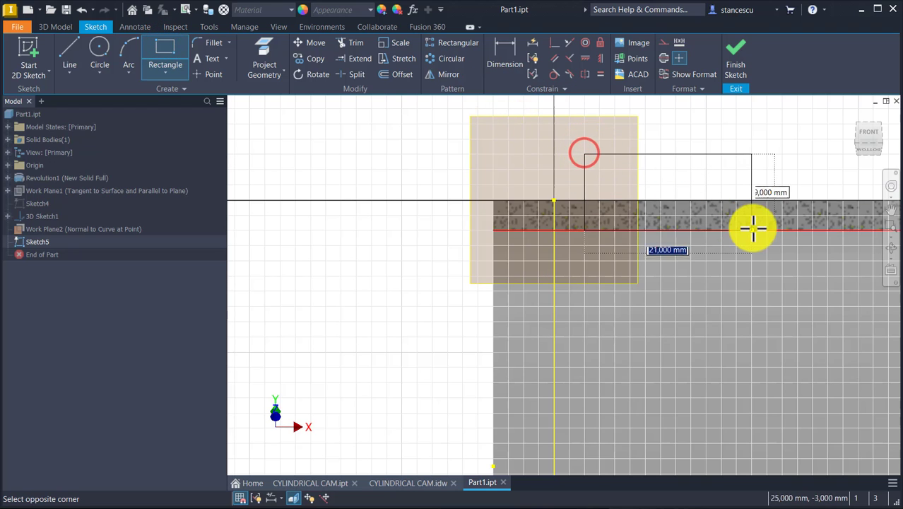
click(760, 267)
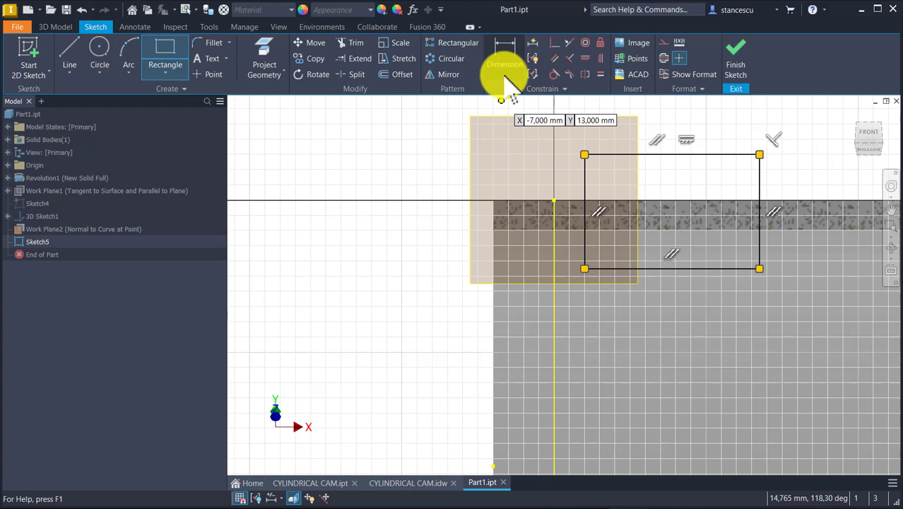
Project the groove curve's end point and make the midpoint of the rectangle's left side coincident with it
click(558, 43)
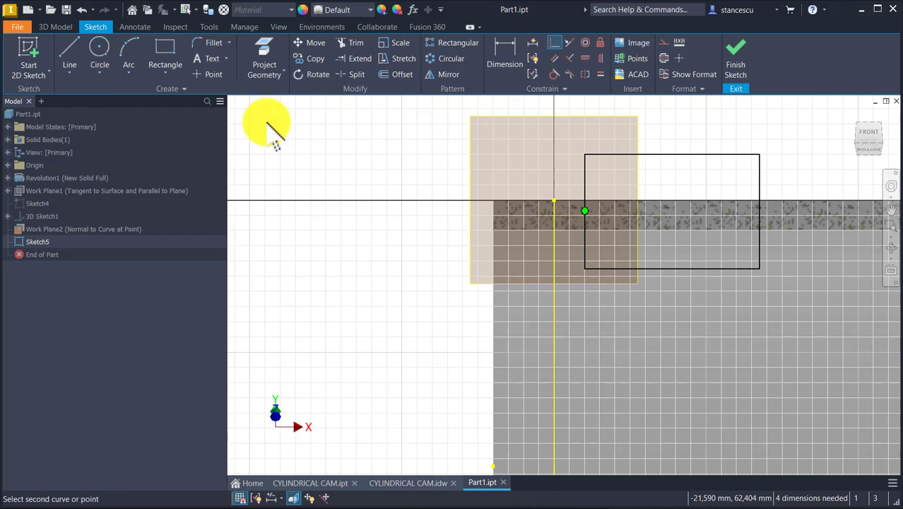
click(263, 49)
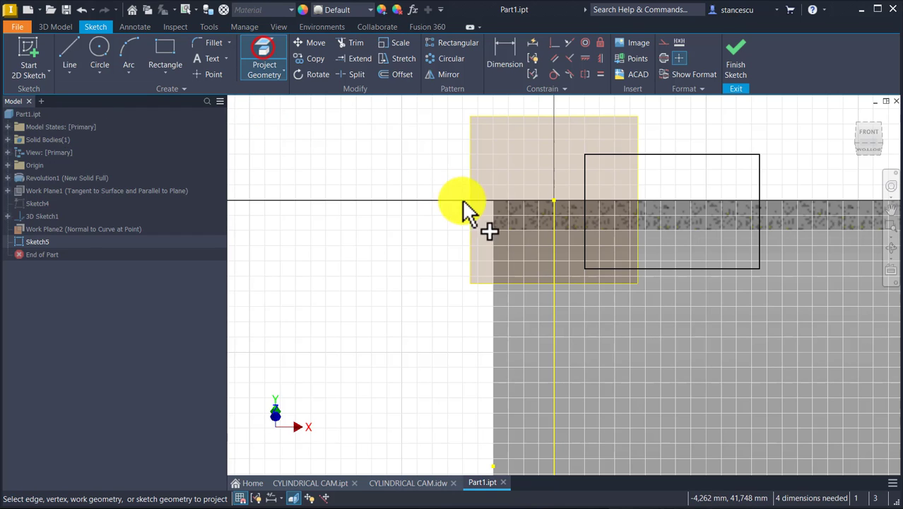
click(556, 216)
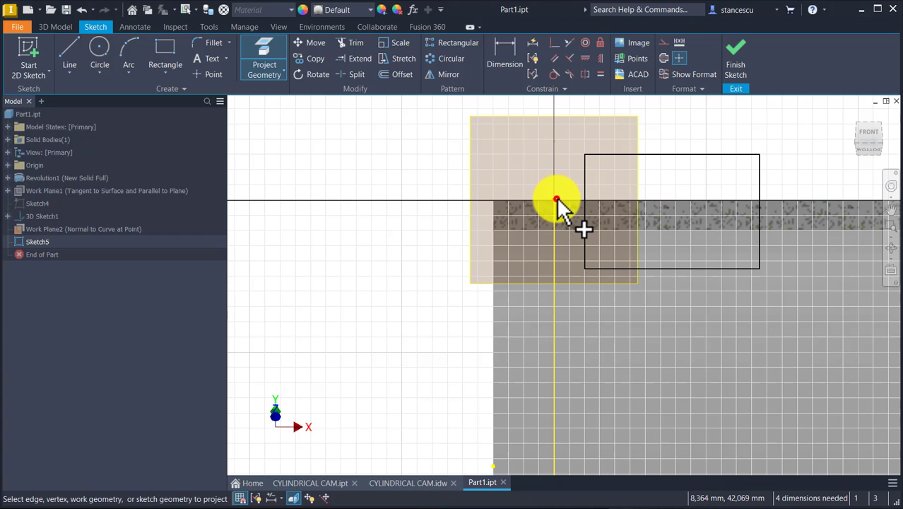
click(555, 200)
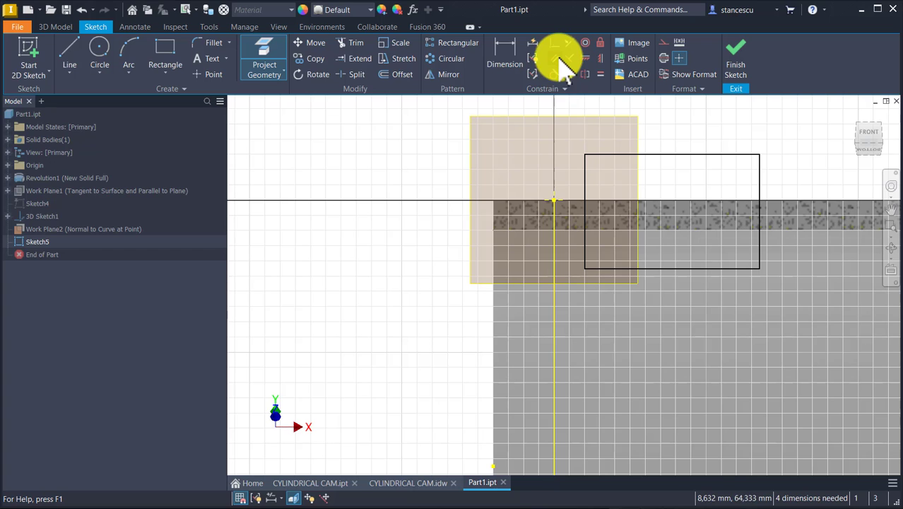
click(554, 42)
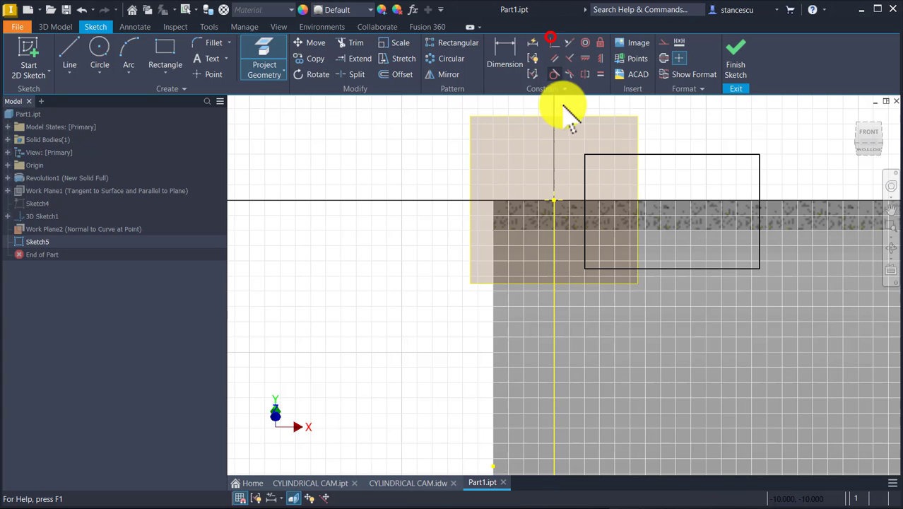
click(555, 200)
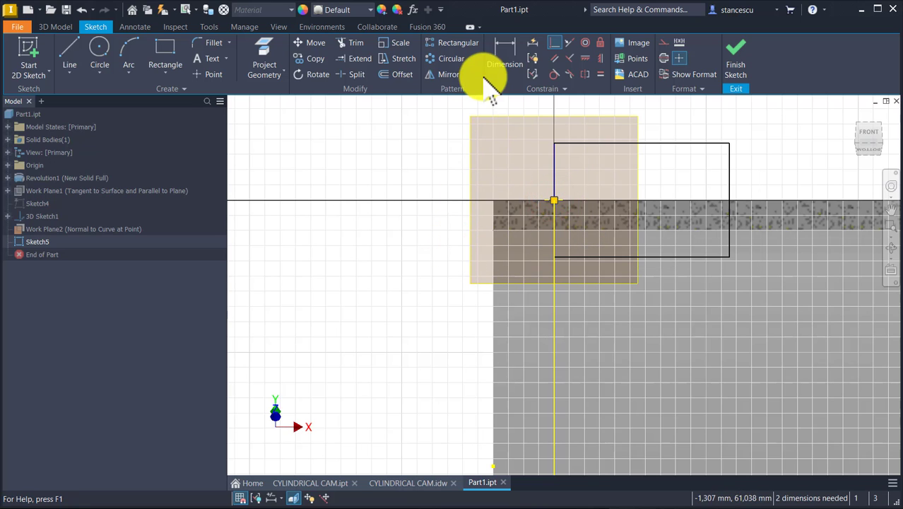
Check the groove width in the CYLINDRICAL CAM.idw drawing and set the rectangle's width to 15 mm
click(415, 484)
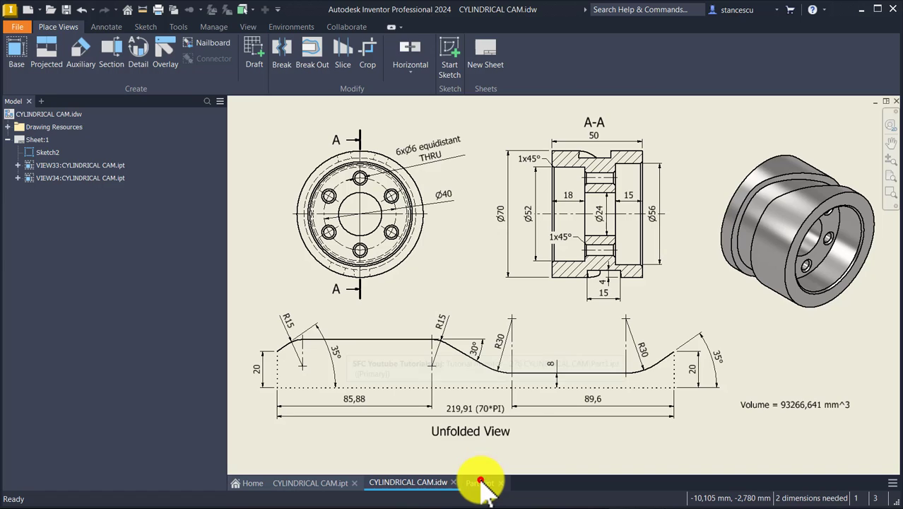
click(480, 483)
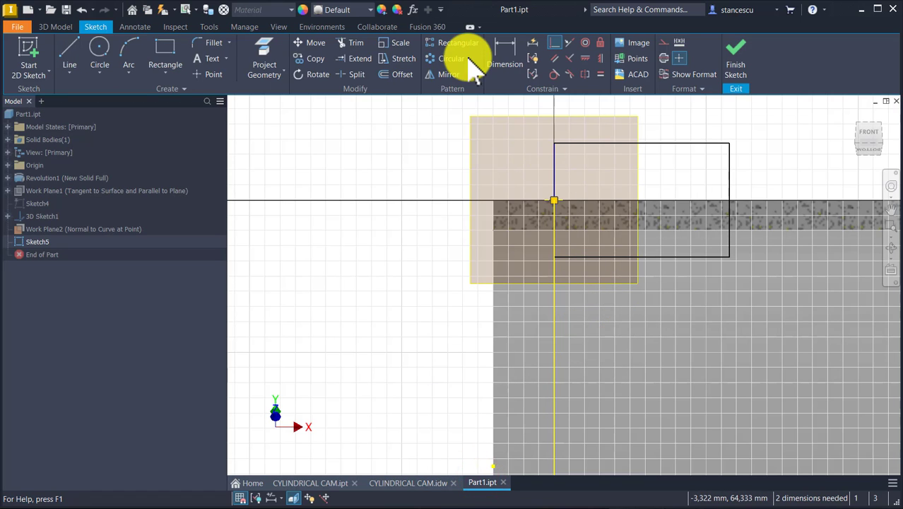
click(504, 56)
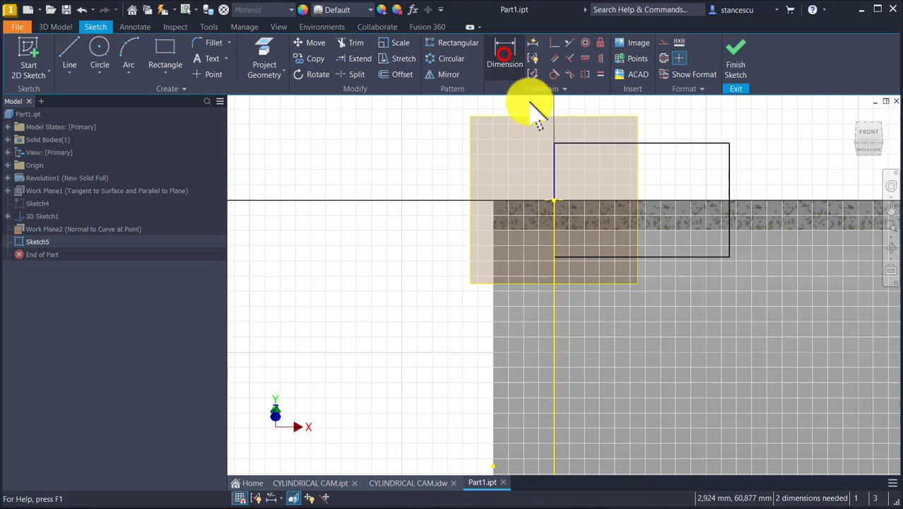
click(663, 145)
click(665, 126)
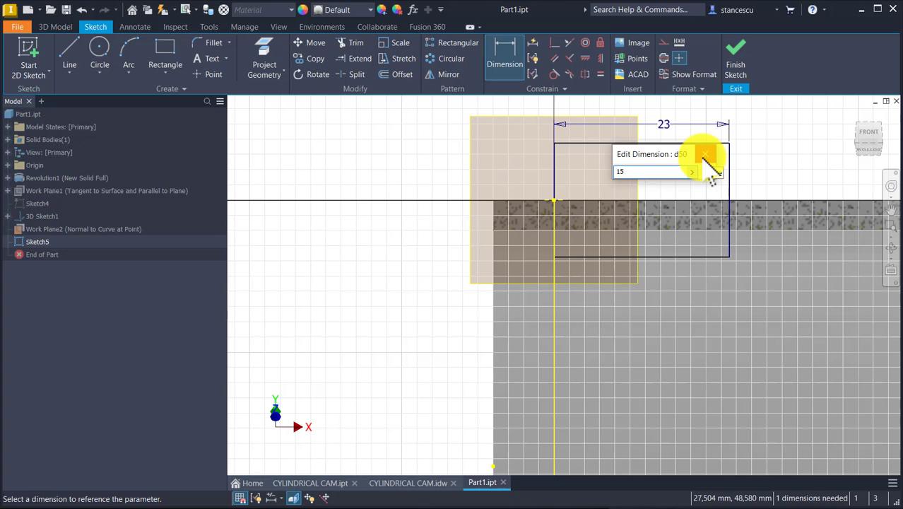
key(Return)
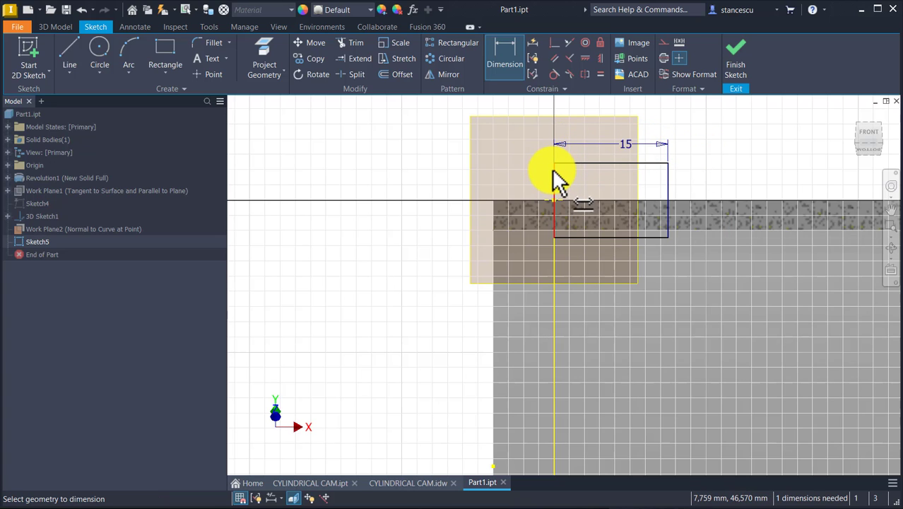
Set the rectangle's height to 10 mm and finish the sketch
click(554, 170)
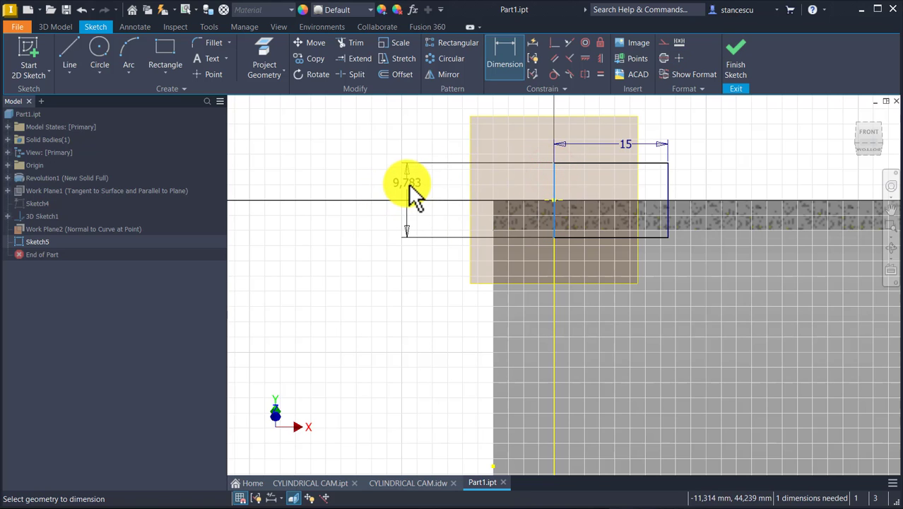
click(408, 184)
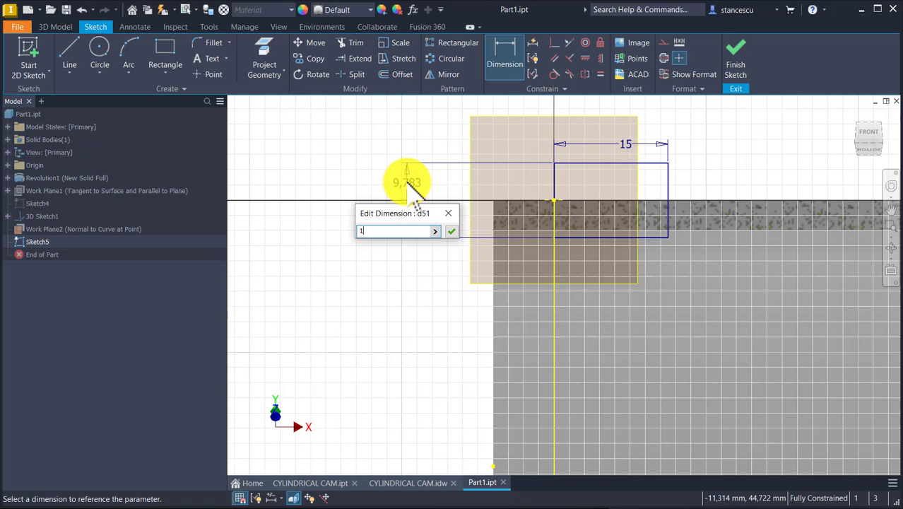
key(Return)
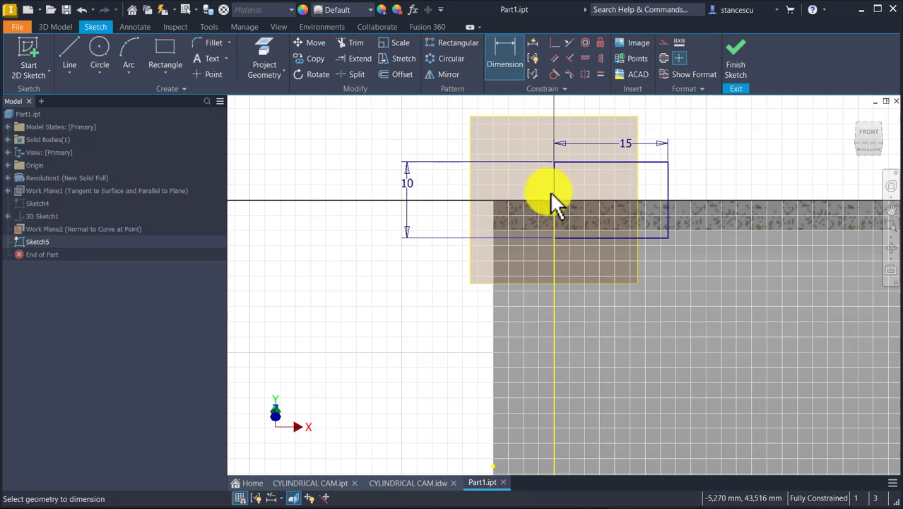
click(735, 58)
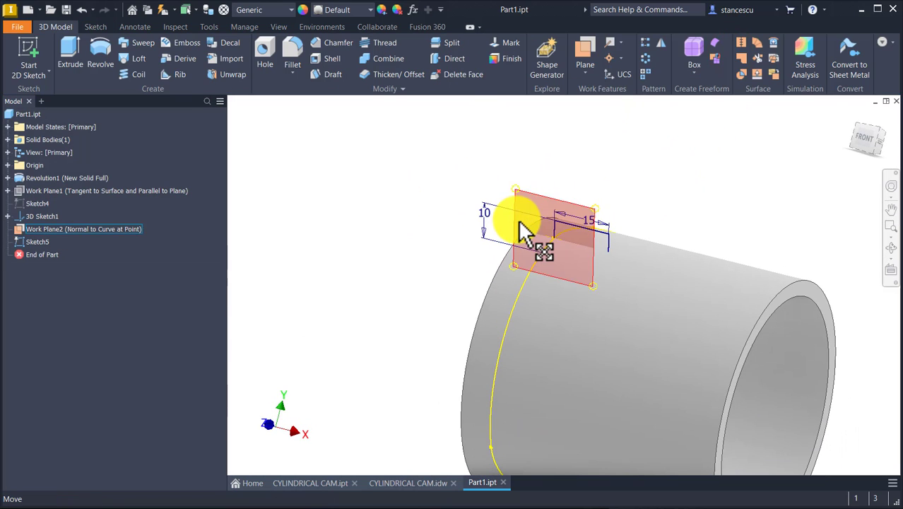
click(527, 190)
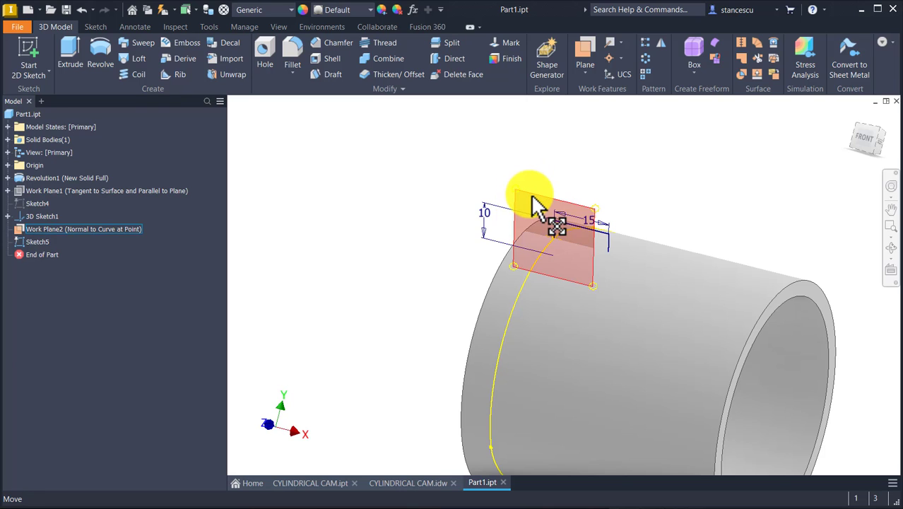
Cut the cam groove by sweeping the 15 by 10 mm rectangular profile along the closed wrapped 3D curve
right_click(535, 204)
click(545, 205)
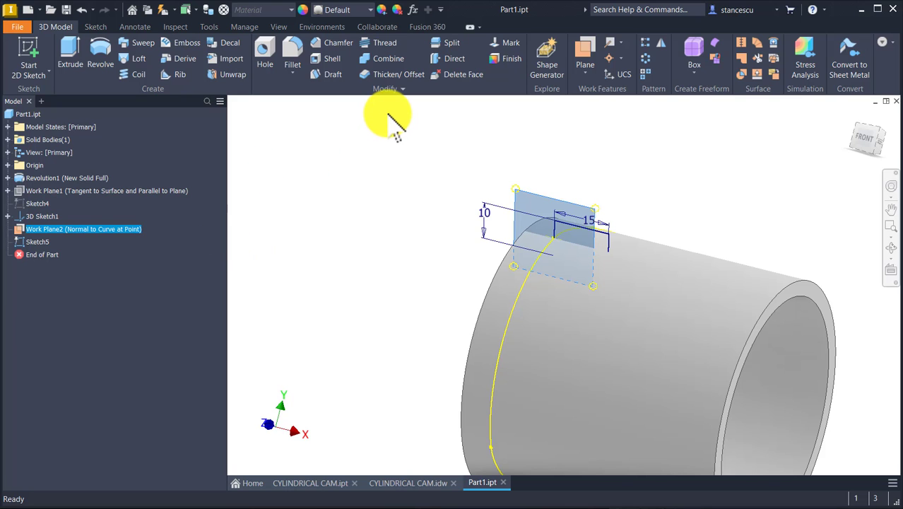
key(F6)
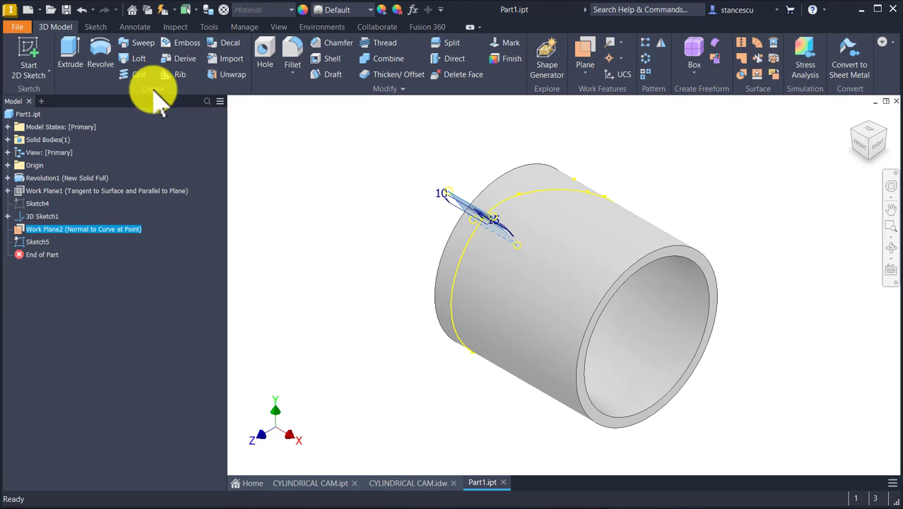
click(143, 40)
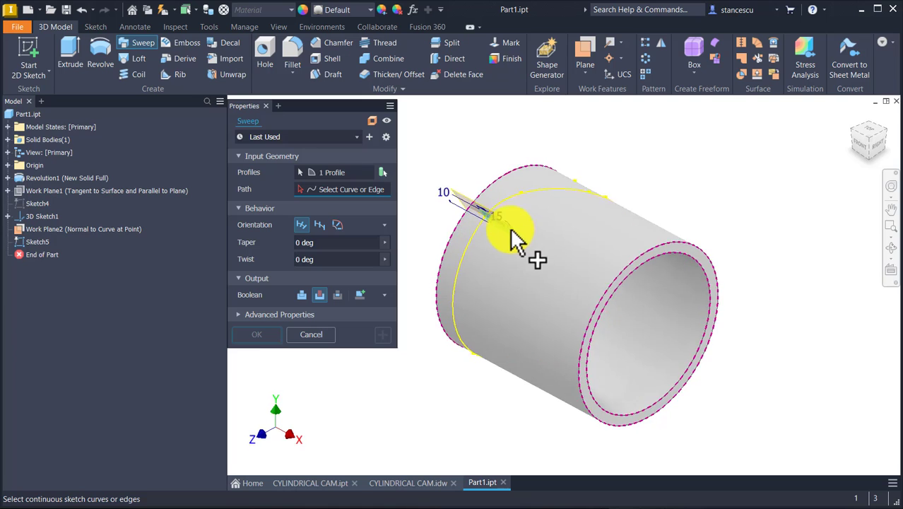
mouse_move(511, 230)
shift+middle_down()
mouse_move(537, 165)
mouse_move(527, 202)
shift+middle_up()
scroll(527, 202, down, 5)
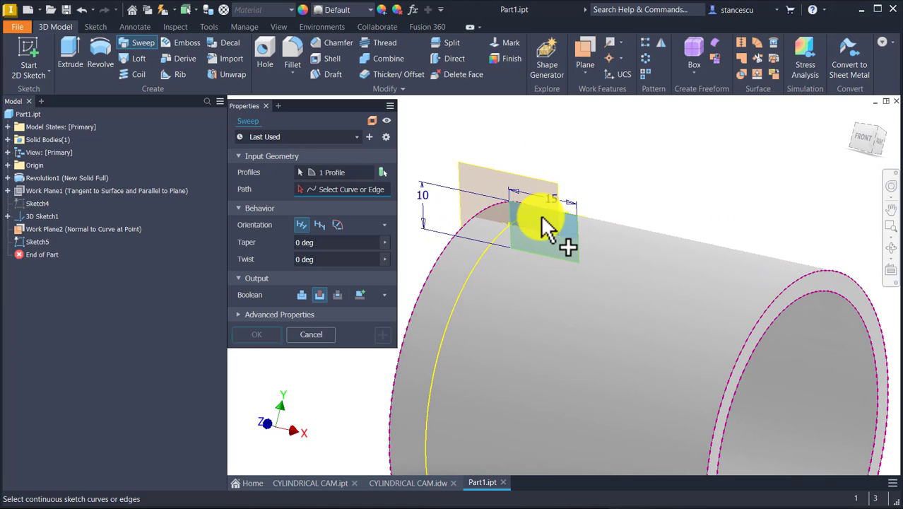
shift+middle_drag(606, 172, 650, 141)
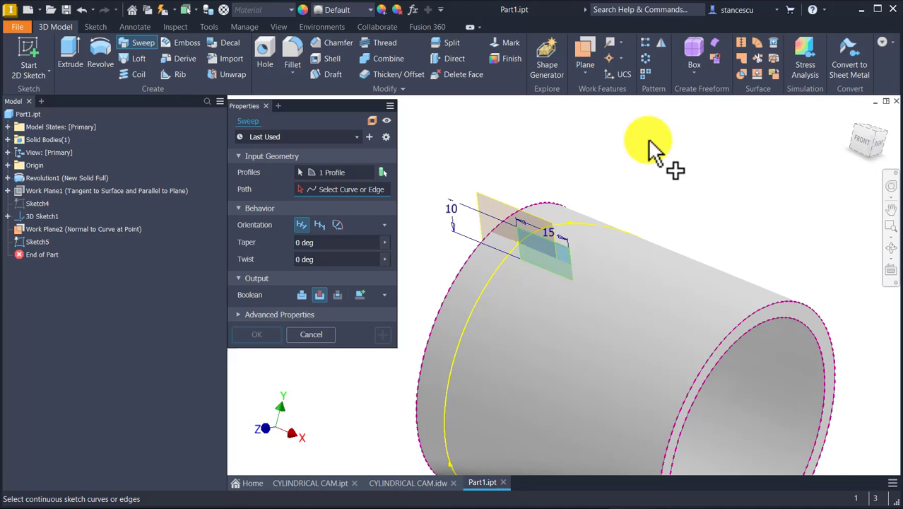
click(498, 271)
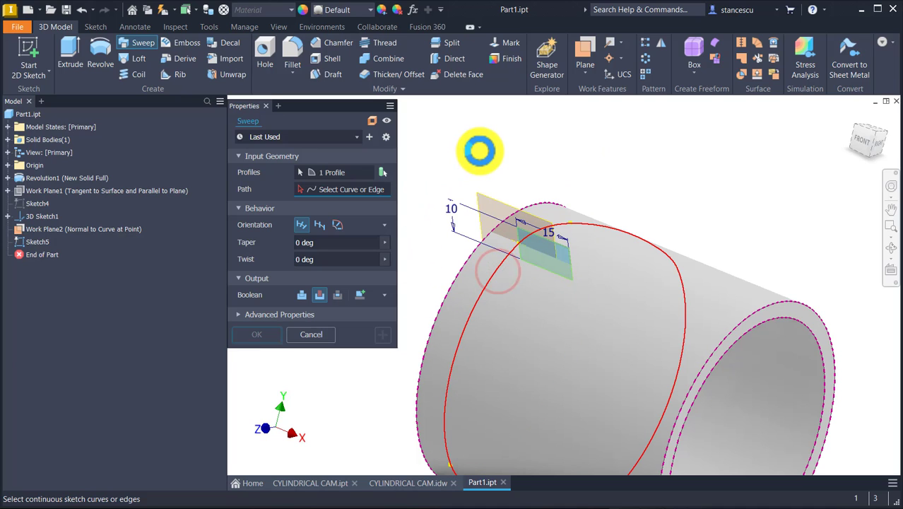
key(F5)
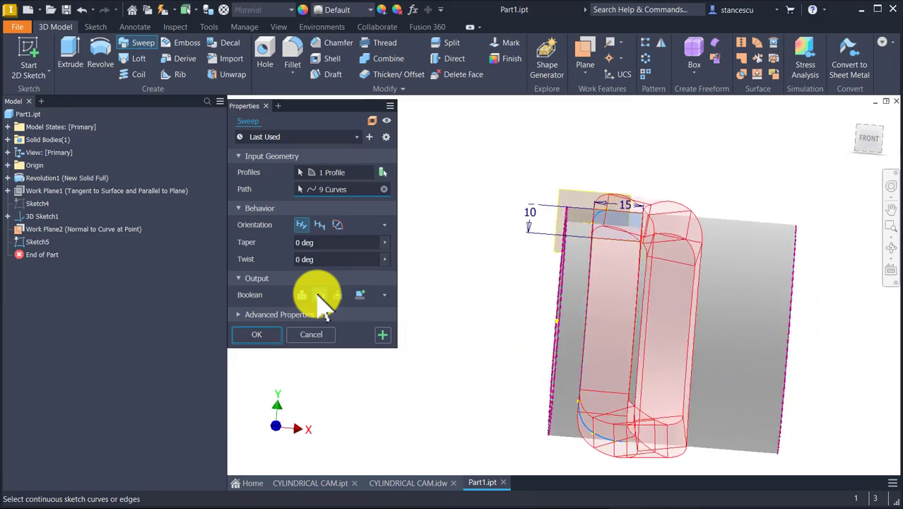
click(264, 336)
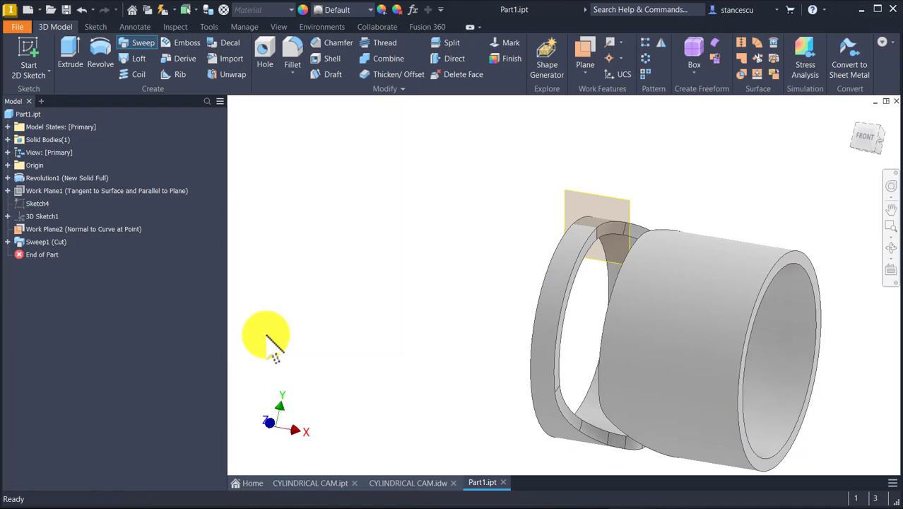
Hide the work plane normal to the groove curve and restore the home view
click(600, 201)
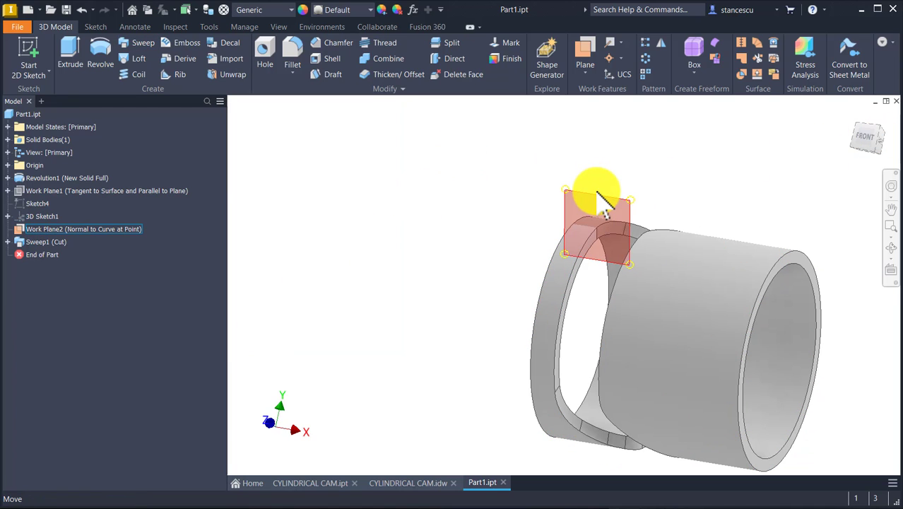
right_click(600, 201)
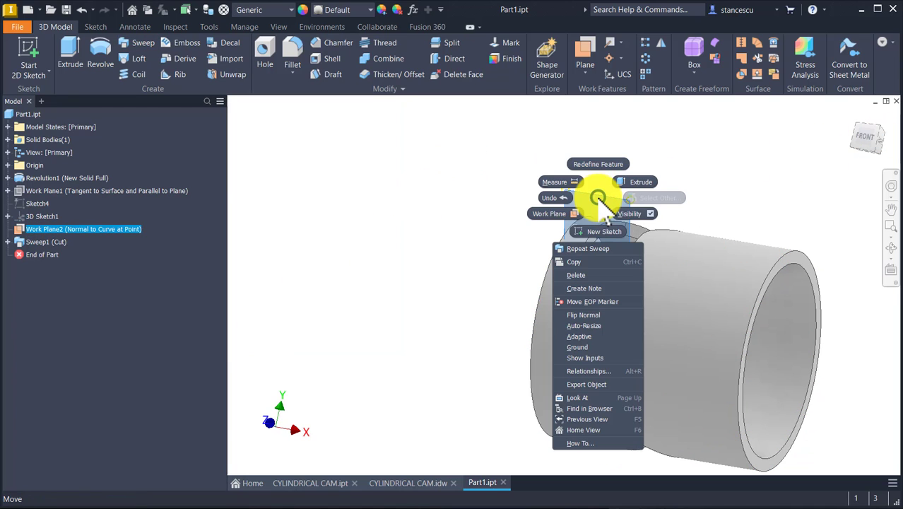
click(631, 214)
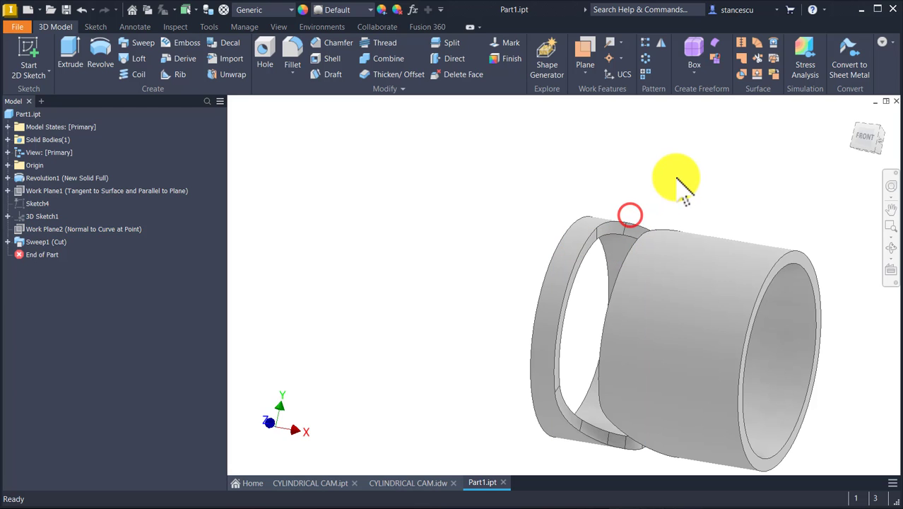
key(F6)
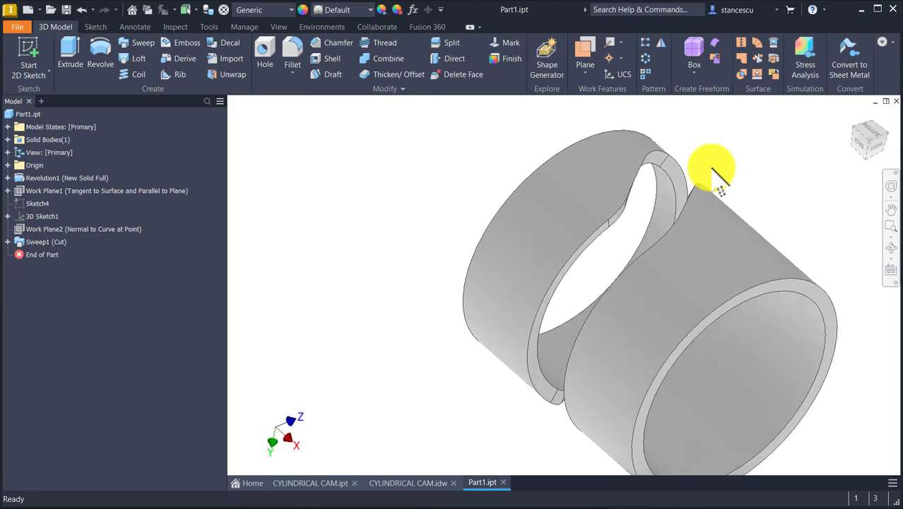
key(F6)
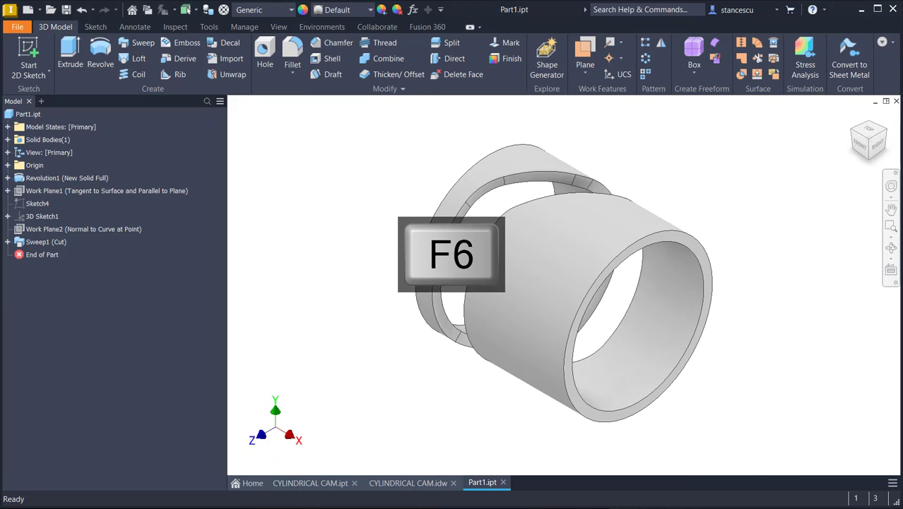
Create a sketch on the ring-shaped end face farther from the groove, keeping its automatically projected edges, and finish it
scroll(710, 323, up, 5)
click(707, 316)
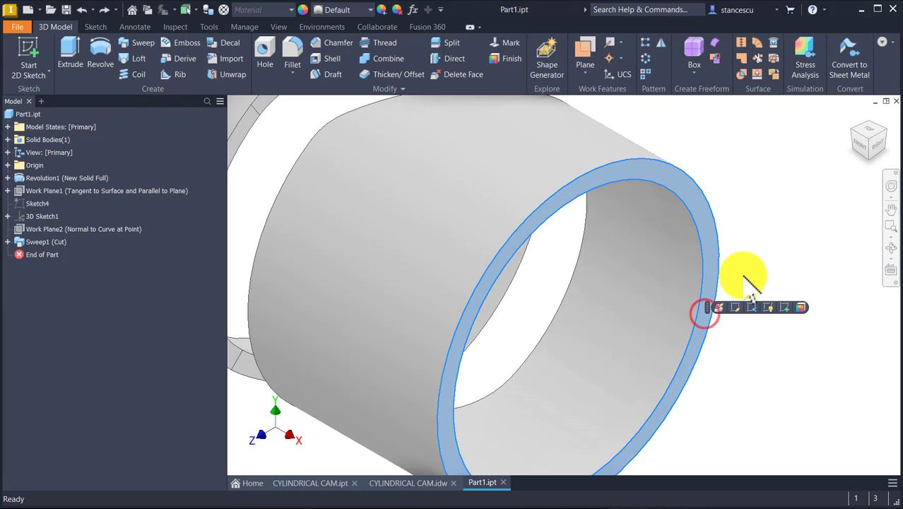
click(789, 304)
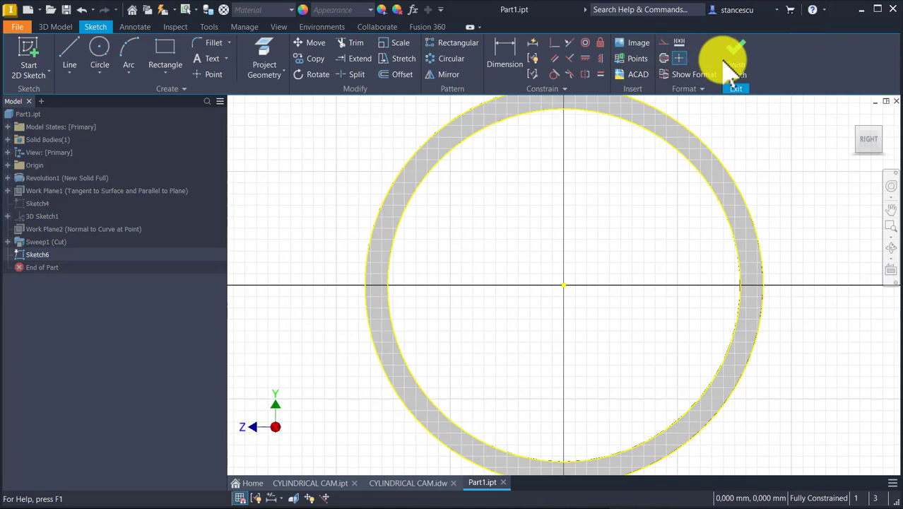
click(735, 68)
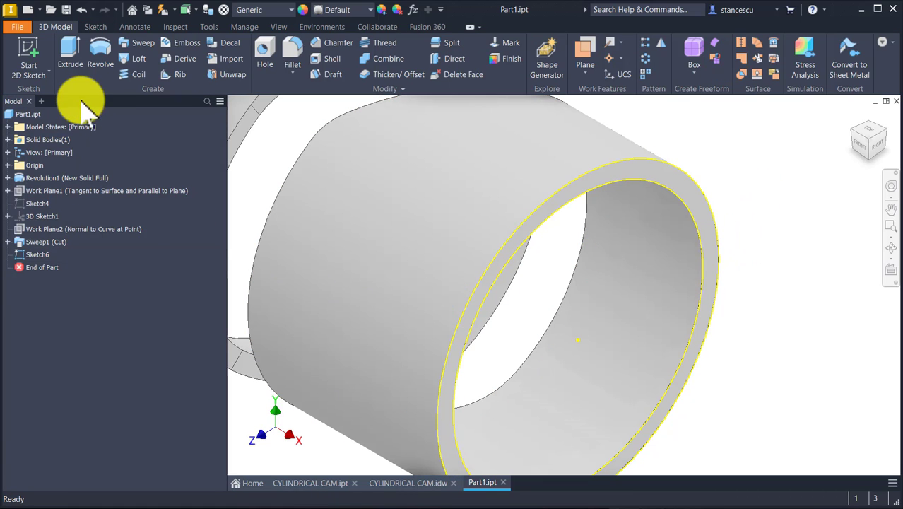
Extrude the inner circular profile up to the opposite end face of the cylinder, joining it to the body to fill the bore
click(73, 50)
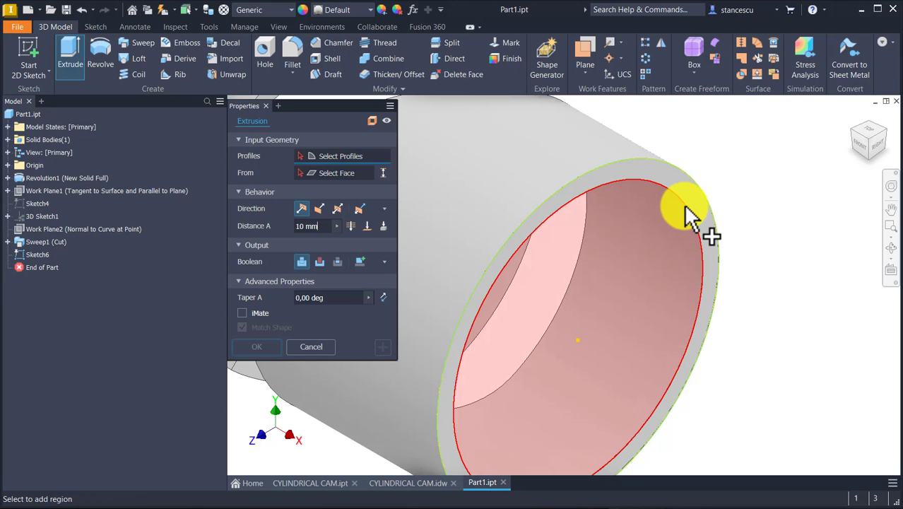
click(687, 205)
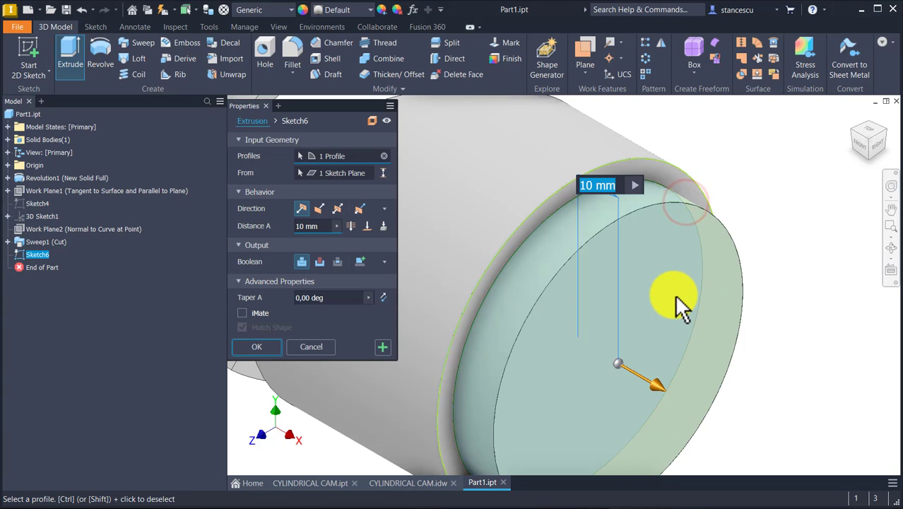
scroll(675, 297, down, 3)
middle_drag(675, 297, 784, 311)
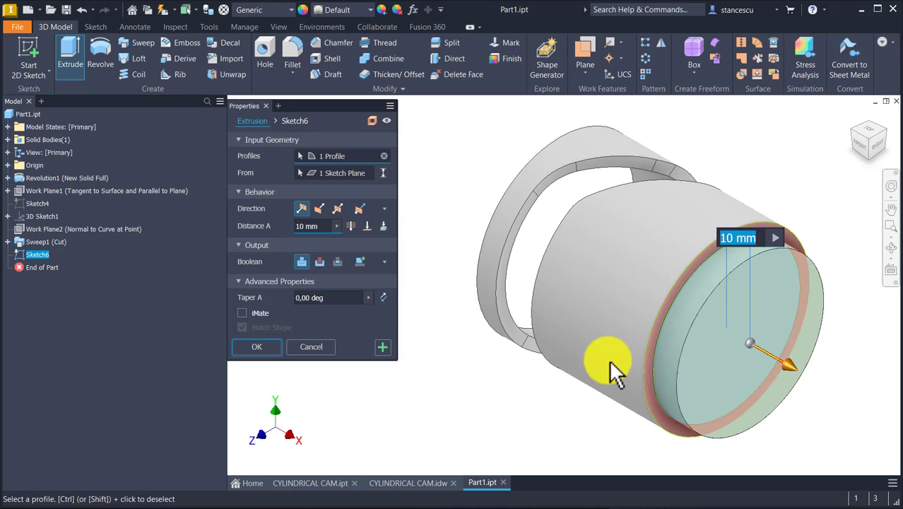
click(373, 228)
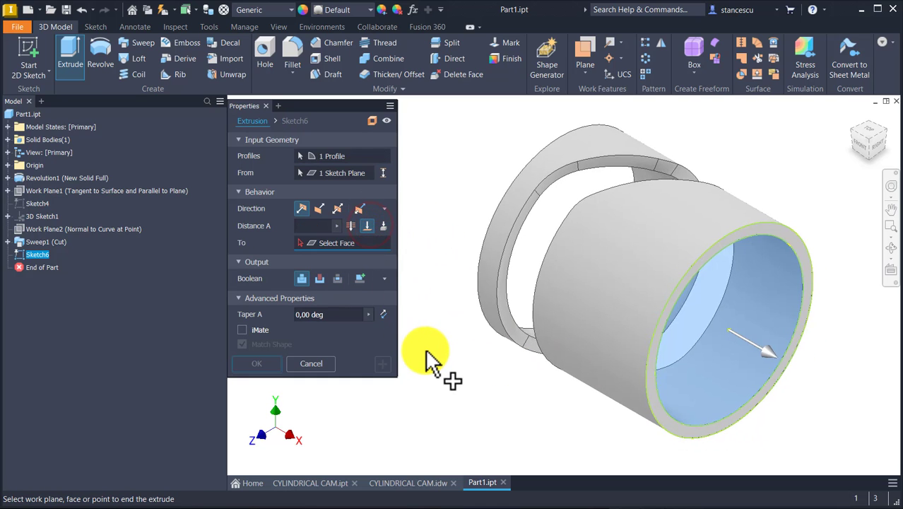
shift+middle_drag(424, 347, 460, 327)
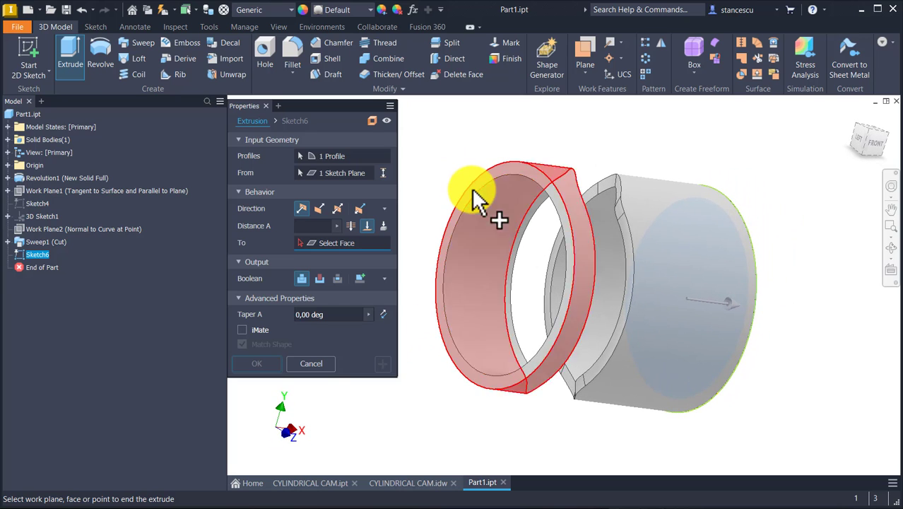
click(475, 198)
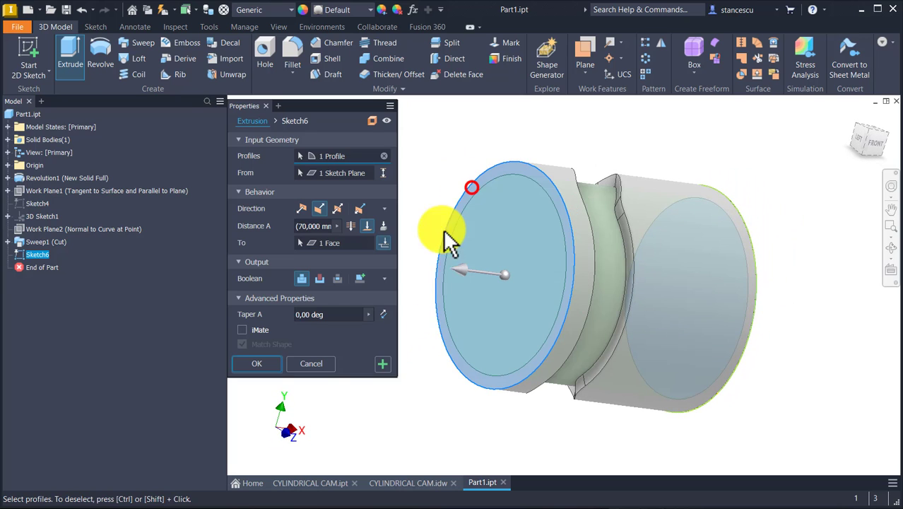
click(262, 362)
key(F6)
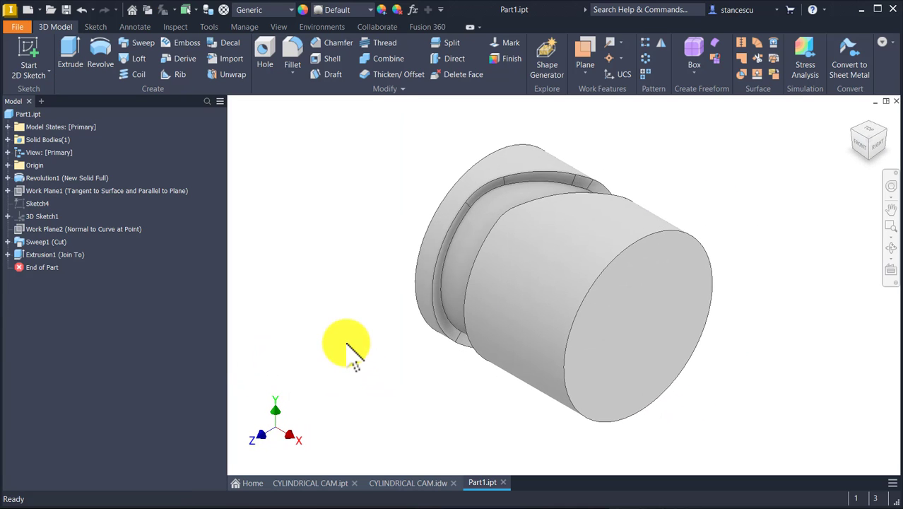
Check the bore and recess dimensions of section A-A in the CYLINDRICAL CAM.idw drawing, then return to Part1.ipt
click(316, 144)
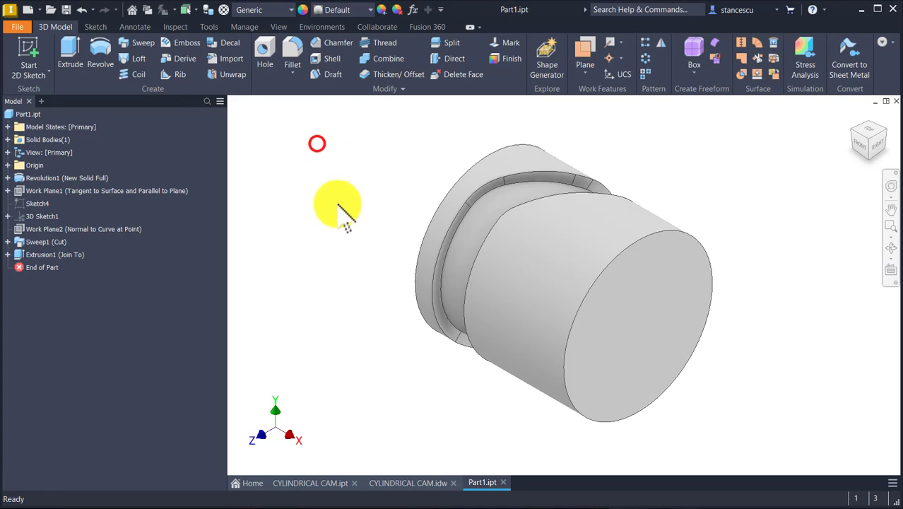
click(410, 482)
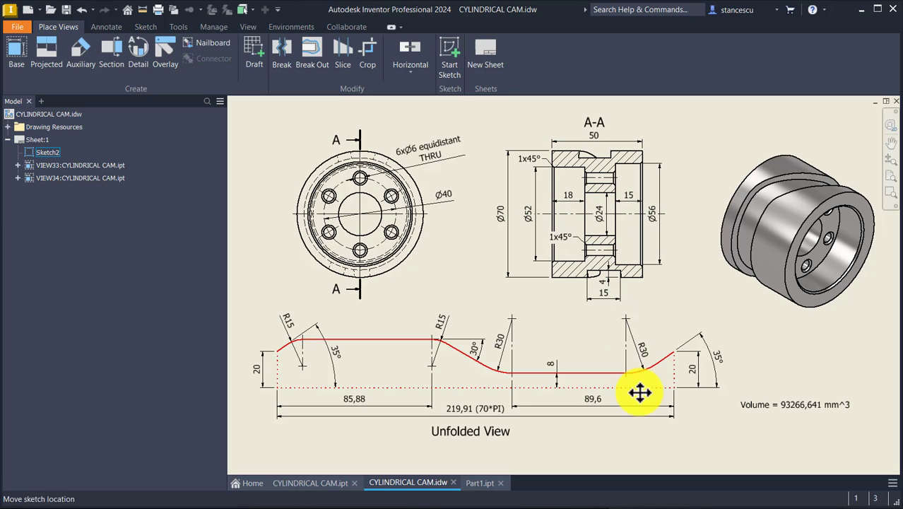
click(481, 483)
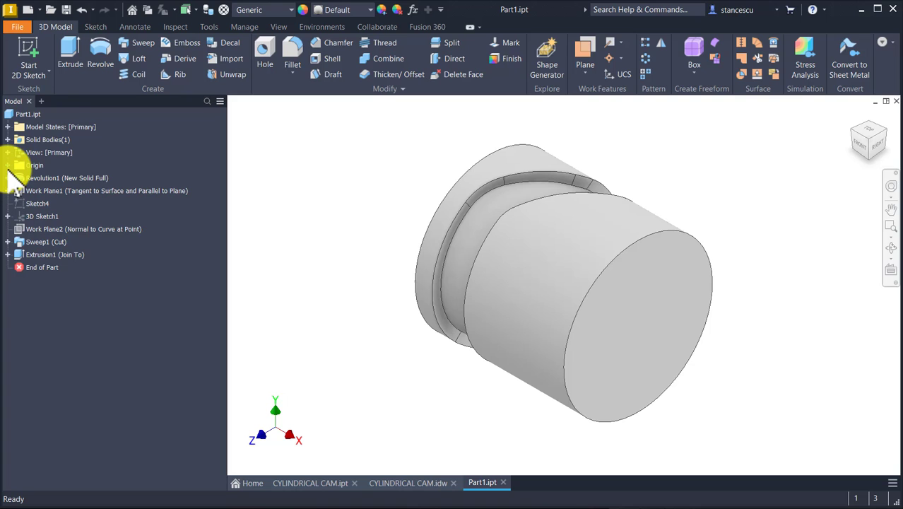
Start a sketch on the origin XY Plane and slice the graphics through the cylinder
click(7, 166)
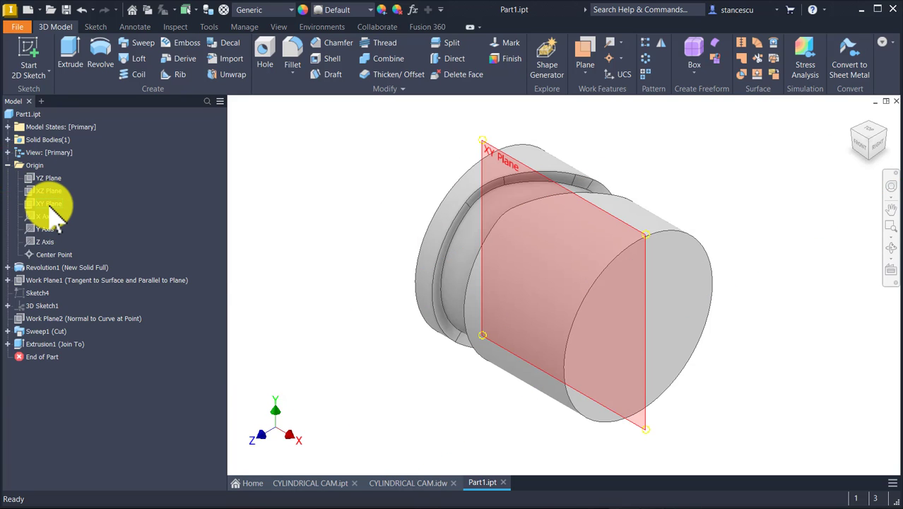
click(46, 204)
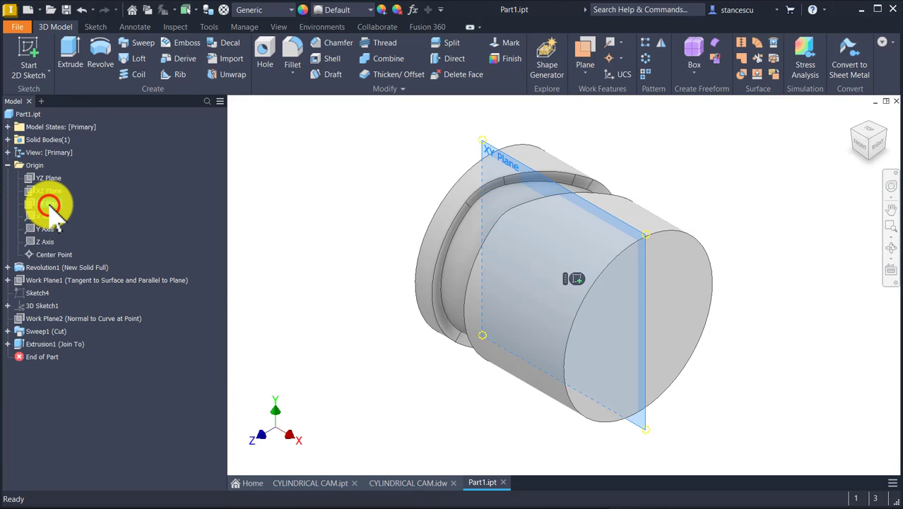
click(578, 275)
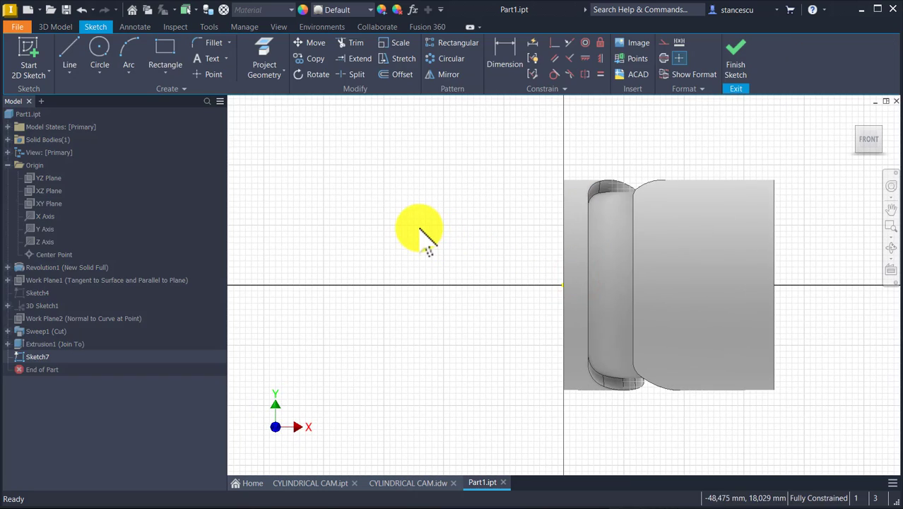
key(F7)
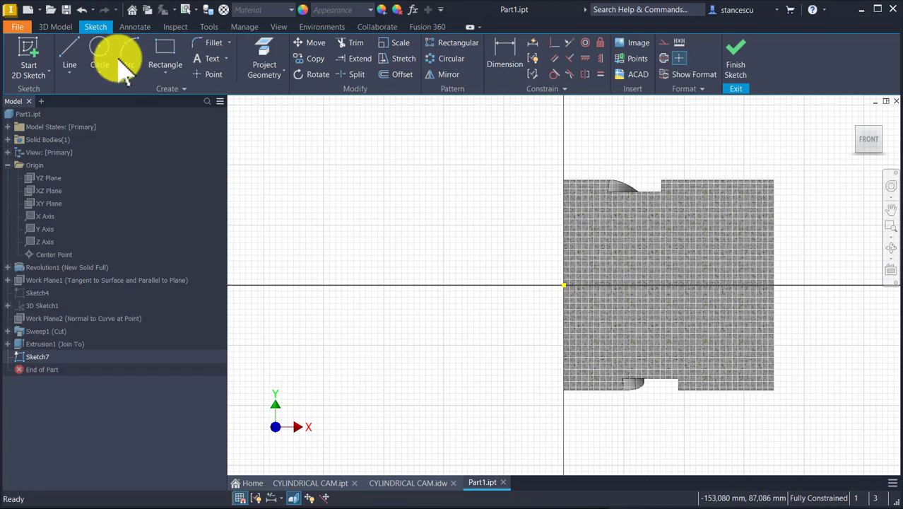
Draw a stepped five-segment line profile above the axis, with horizontal runs about 22, 22 and 26 mm long from the origin end face to the opposite face
click(70, 51)
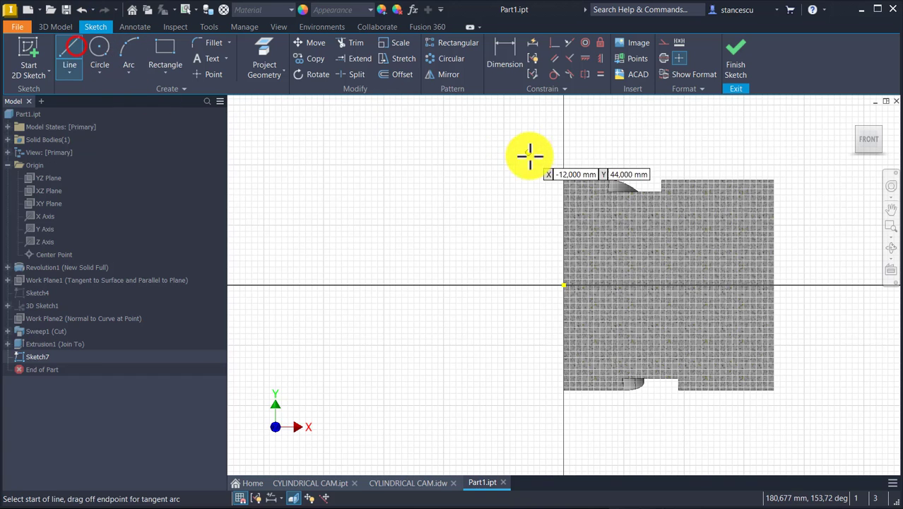
click(565, 217)
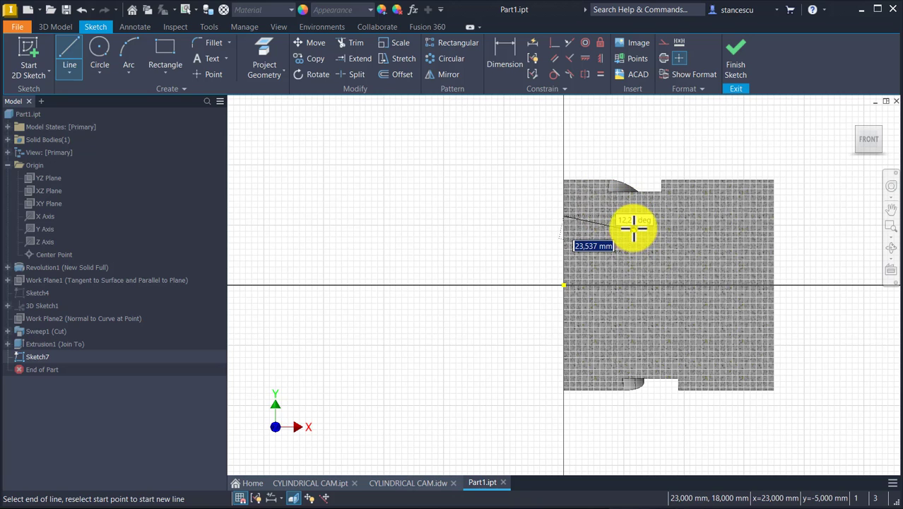
click(631, 217)
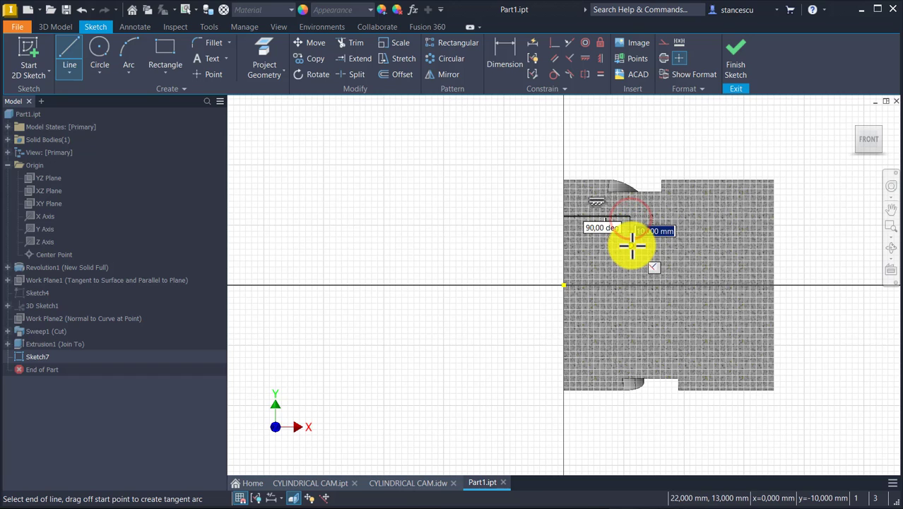
click(632, 245)
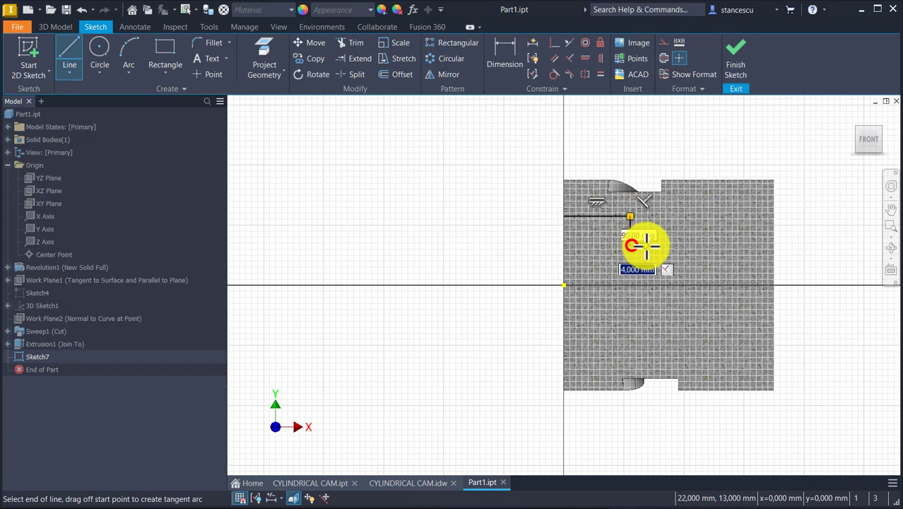
click(698, 245)
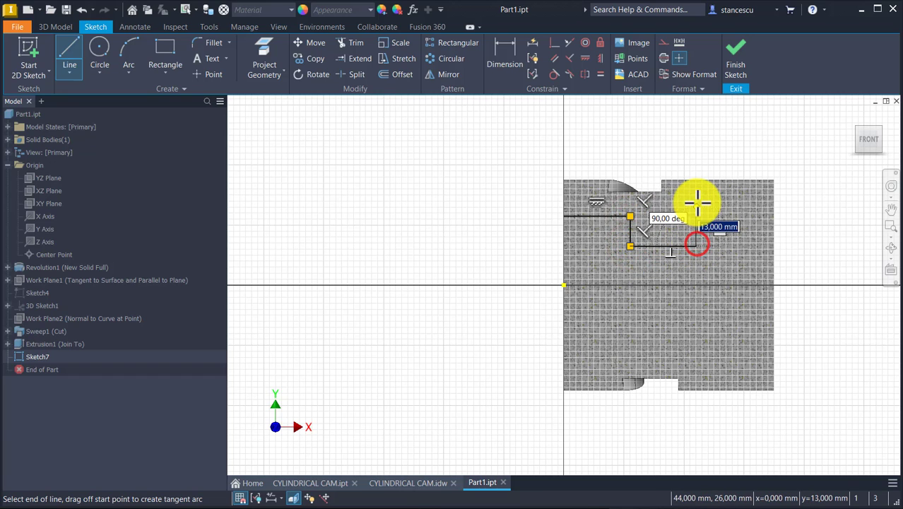
click(698, 202)
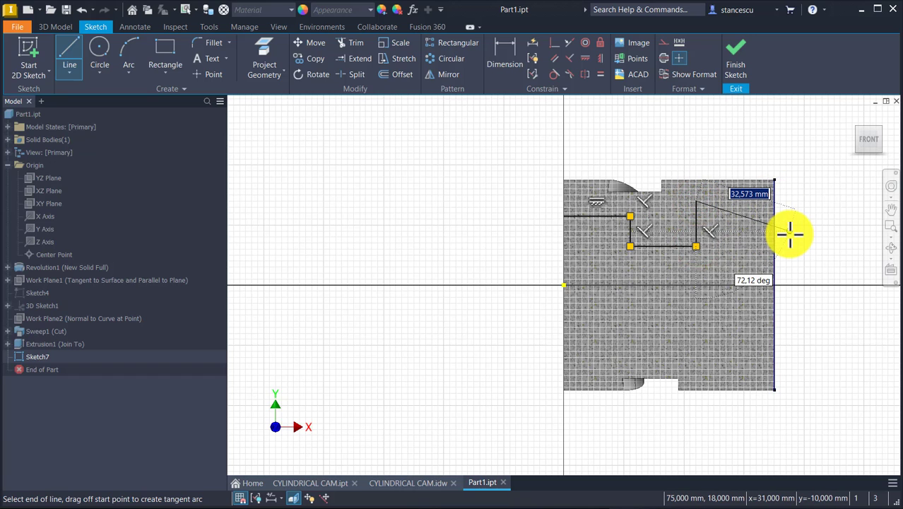
double_click(774, 201)
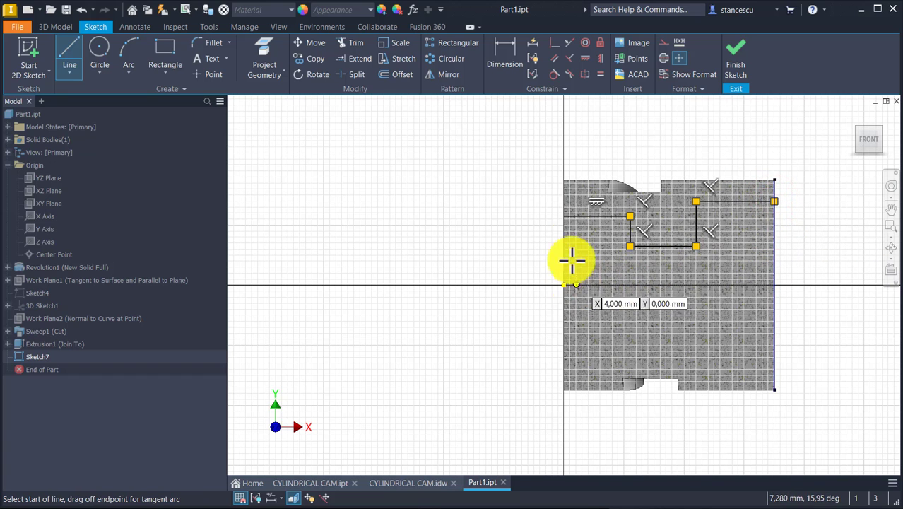
Close the profile with vertical lines along both end faces to the axis, and draw a 70 mm centerline from the origin along the axis
click(564, 218)
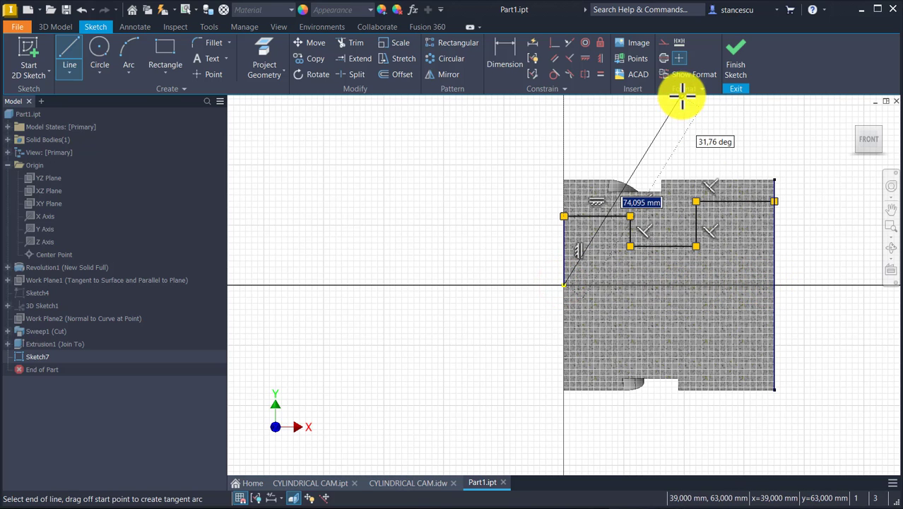
click(664, 57)
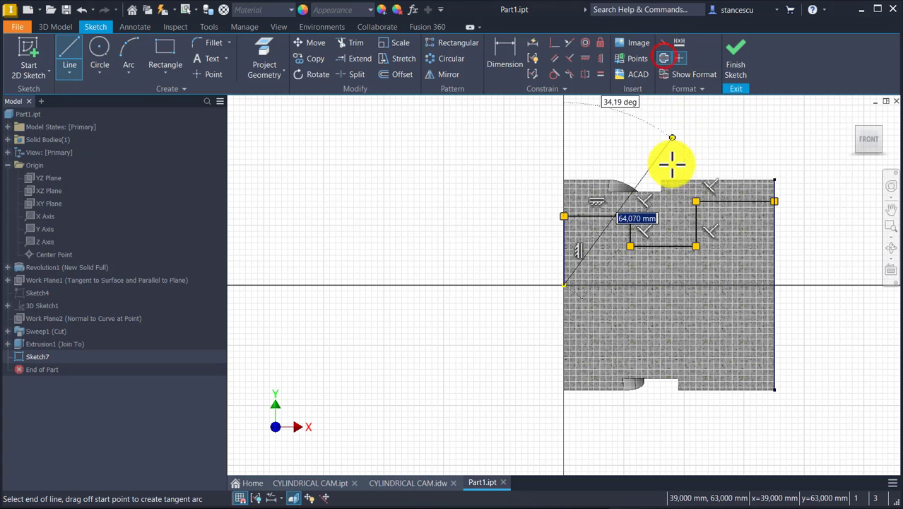
double_click(774, 284)
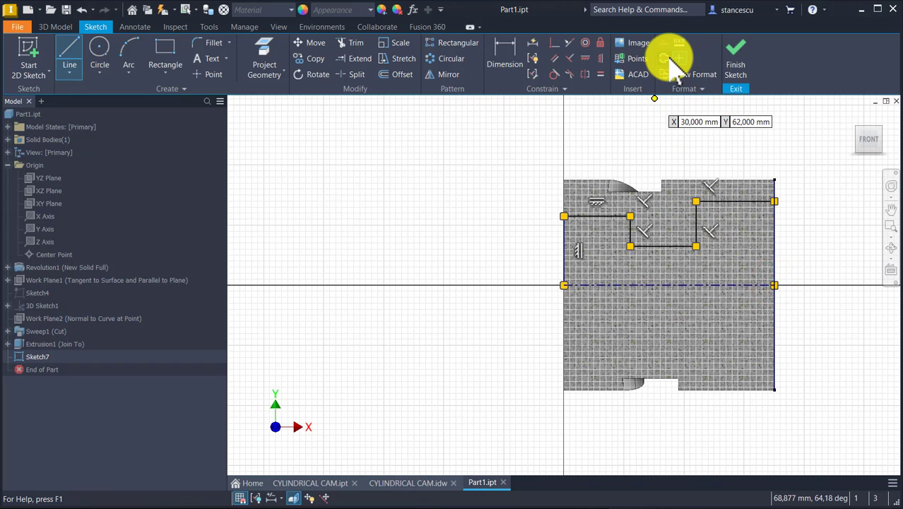
click(774, 201)
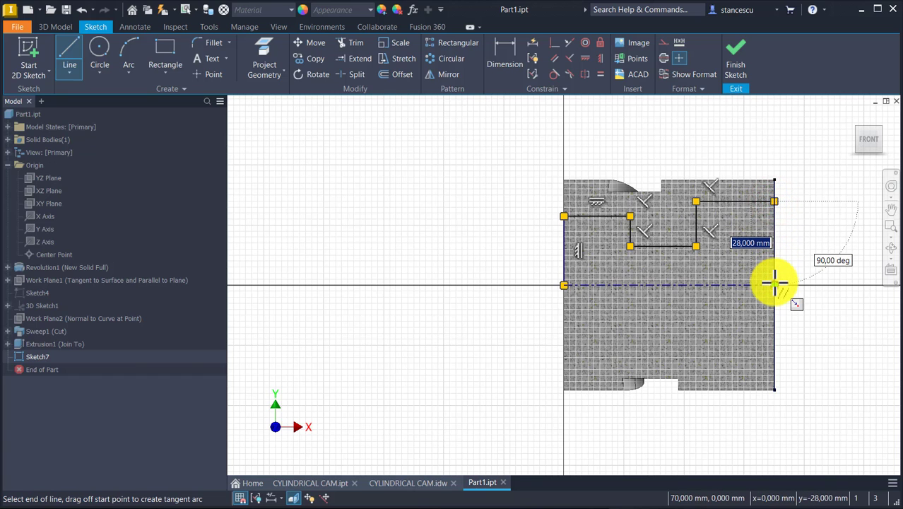
click(774, 284)
key(Escape)
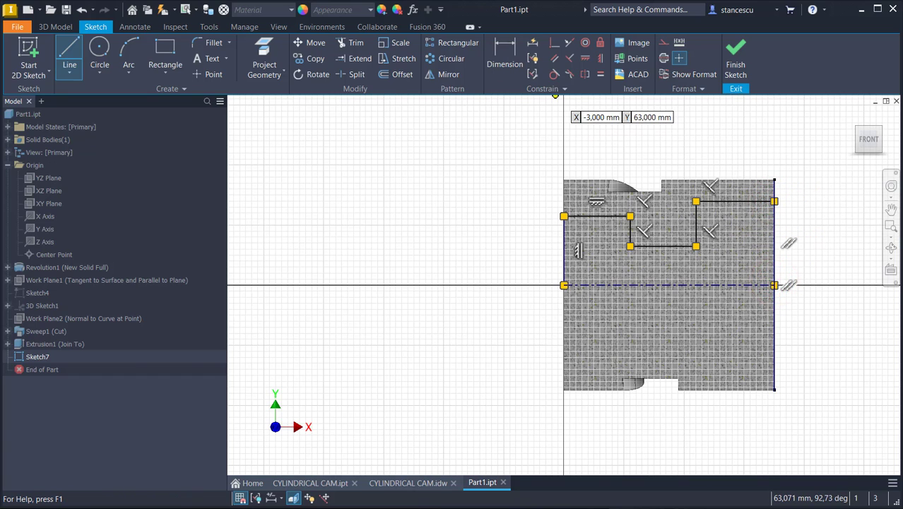
Dimension the profile's diameters about the centerline as 52 mm for the segment at the origin end and 24 mm for the middle segment
click(504, 47)
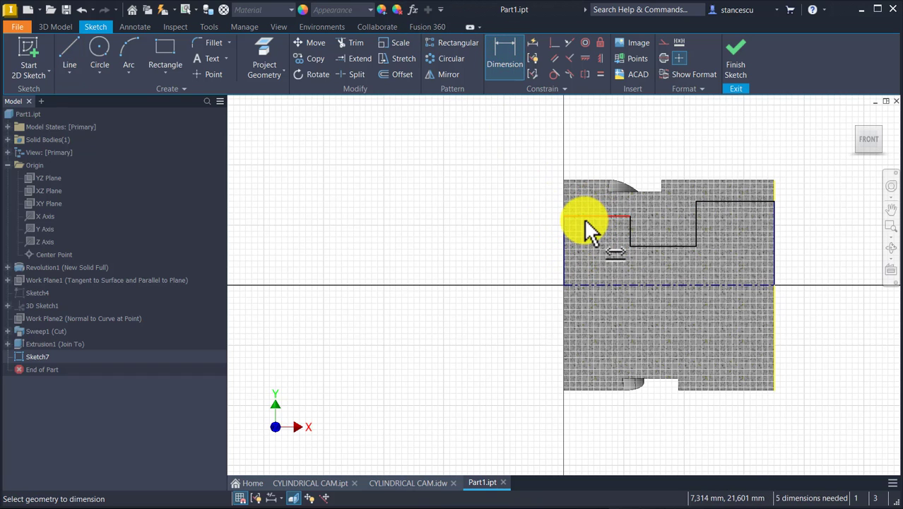
click(585, 219)
click(587, 286)
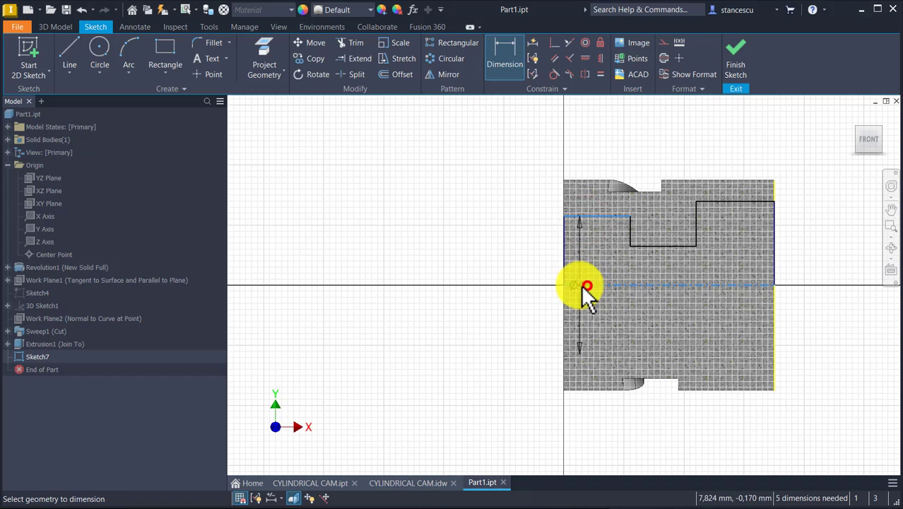
click(499, 266)
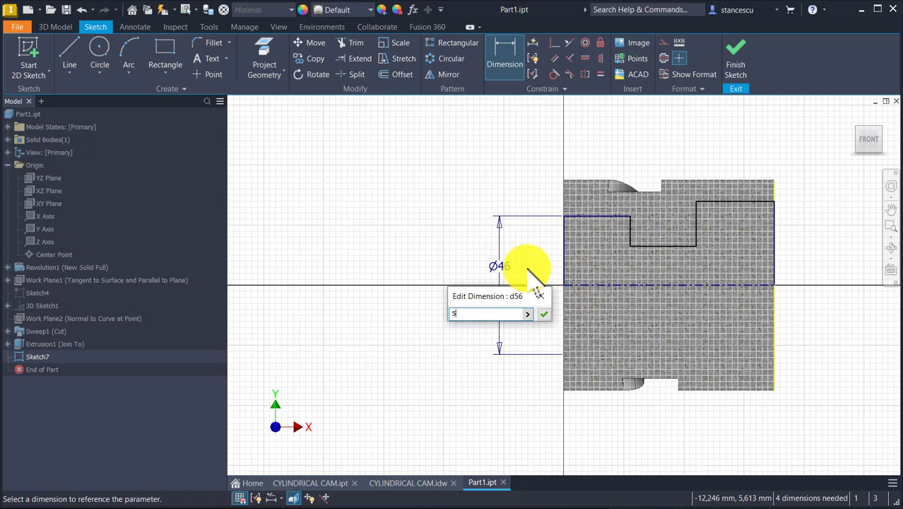
key(Return)
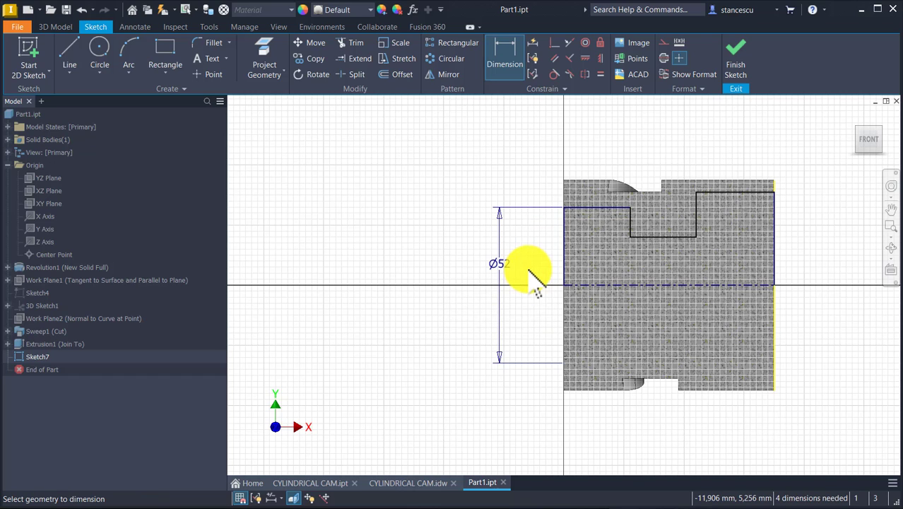
click(674, 237)
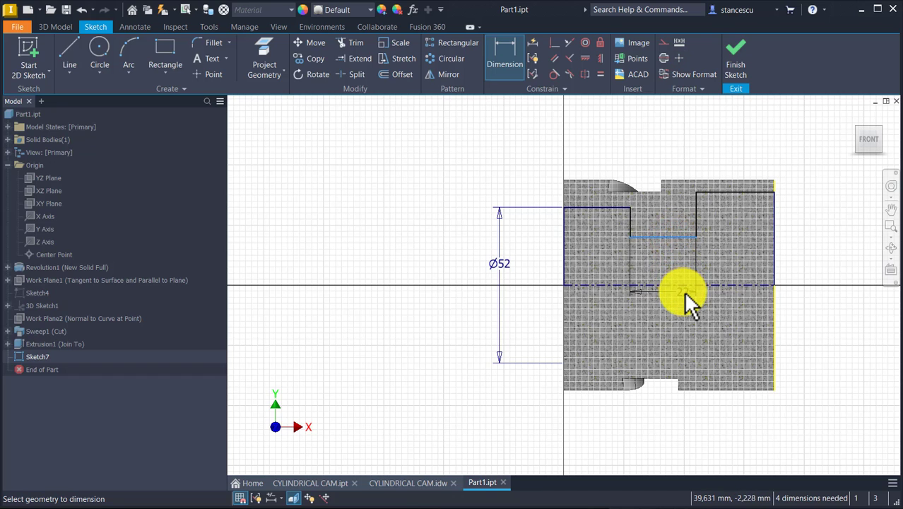
click(682, 284)
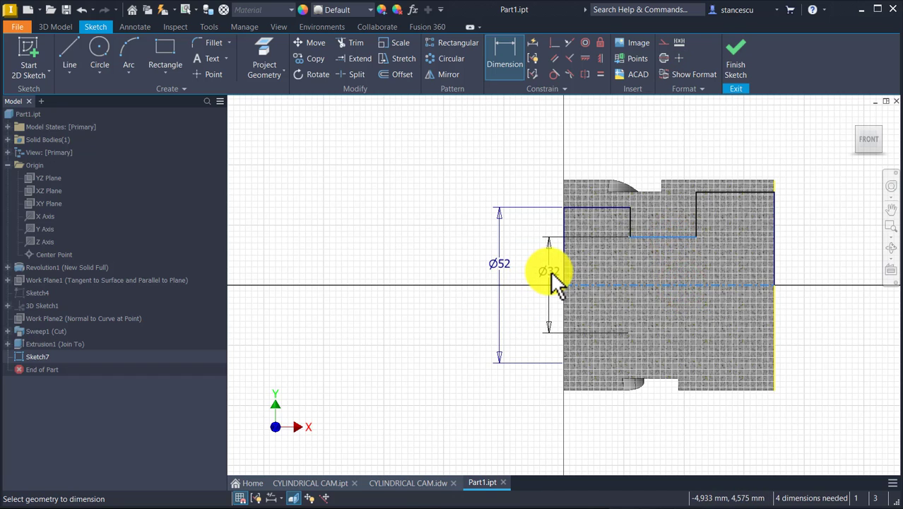
click(540, 271)
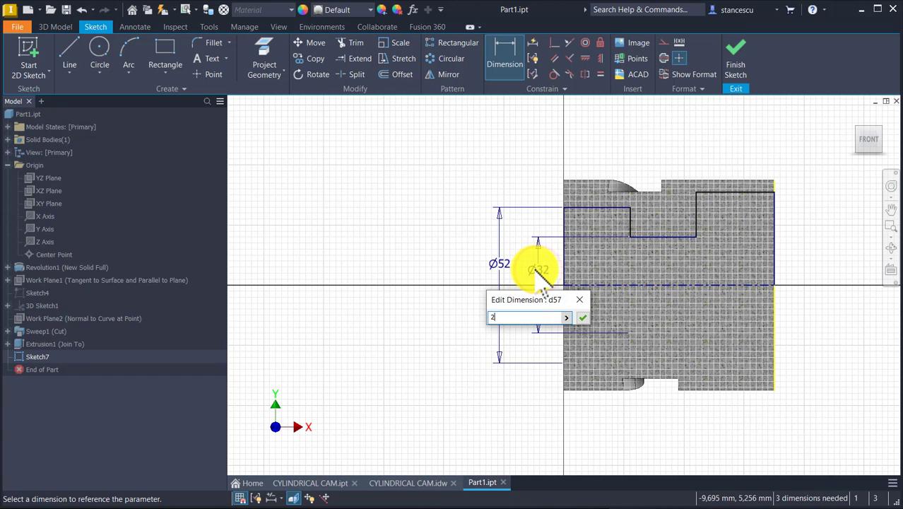
key(Return)
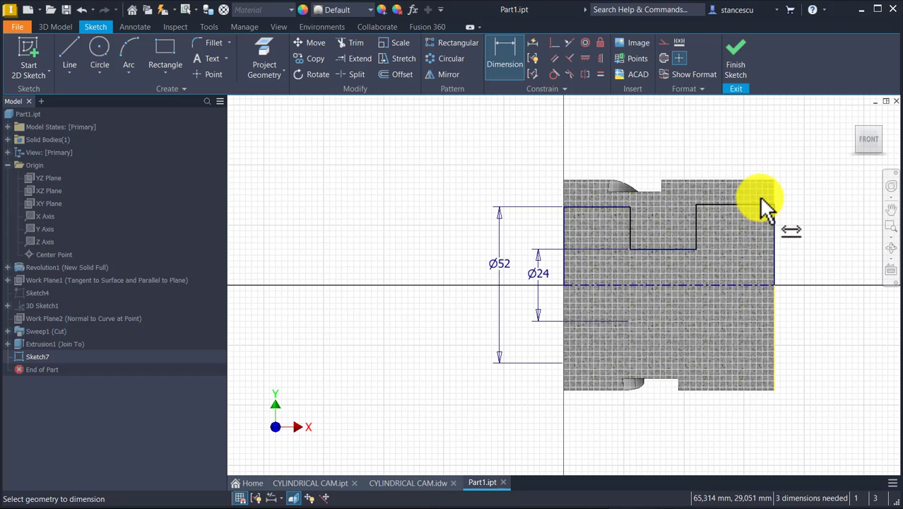
Dimension the horizontal segment at the end opposite the origin as a 56 mm diameter about the centerline
click(764, 205)
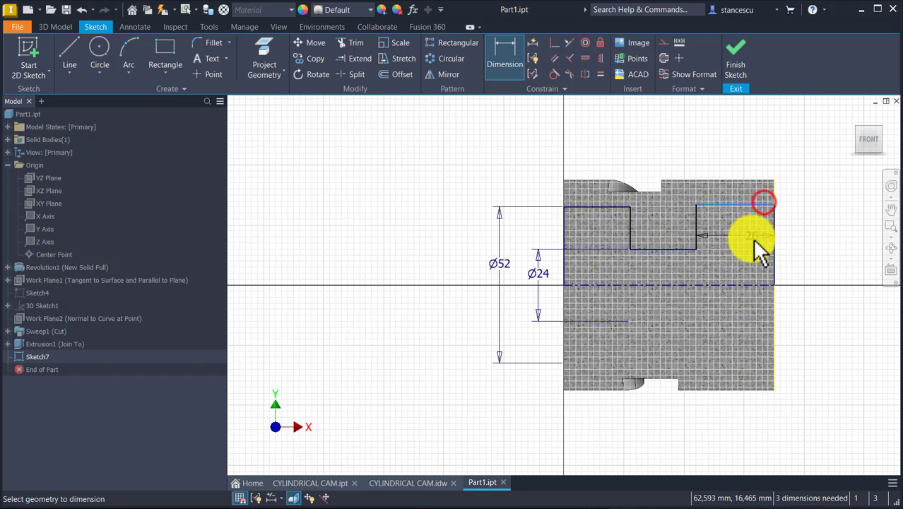
click(756, 286)
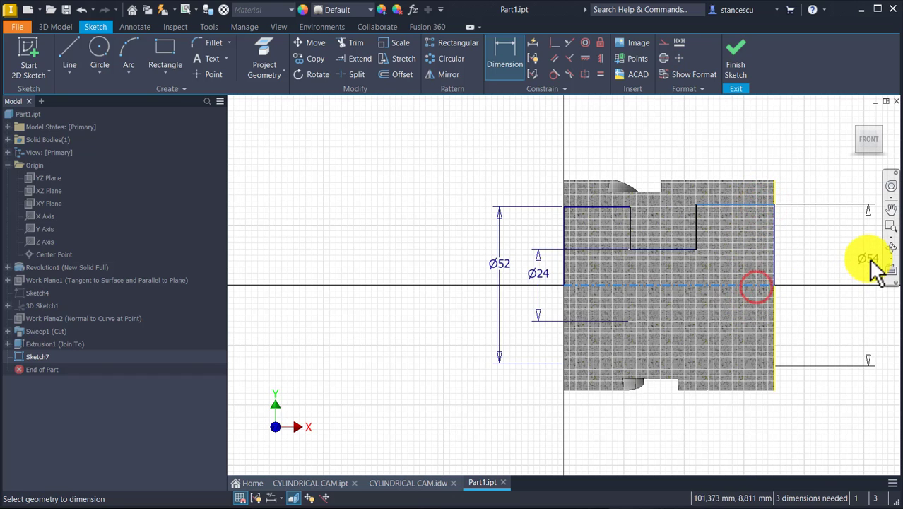
click(801, 256)
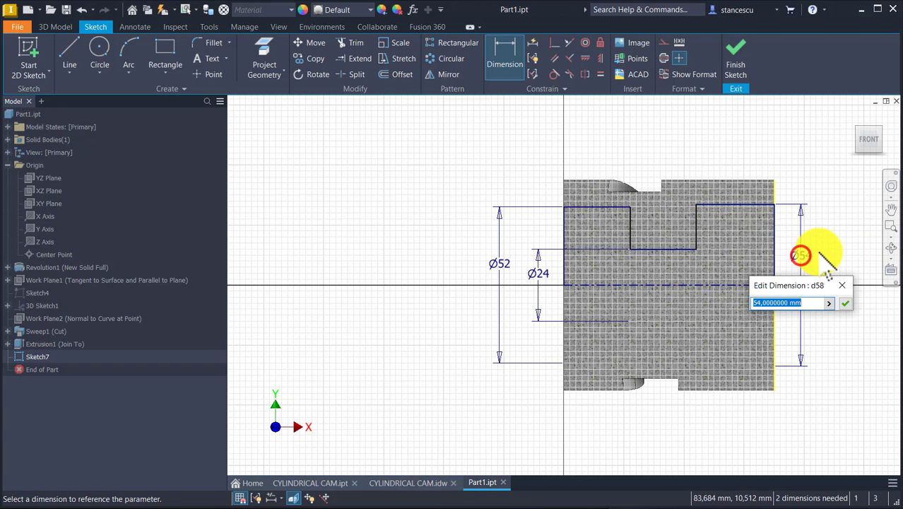
text(56)
key(Return)
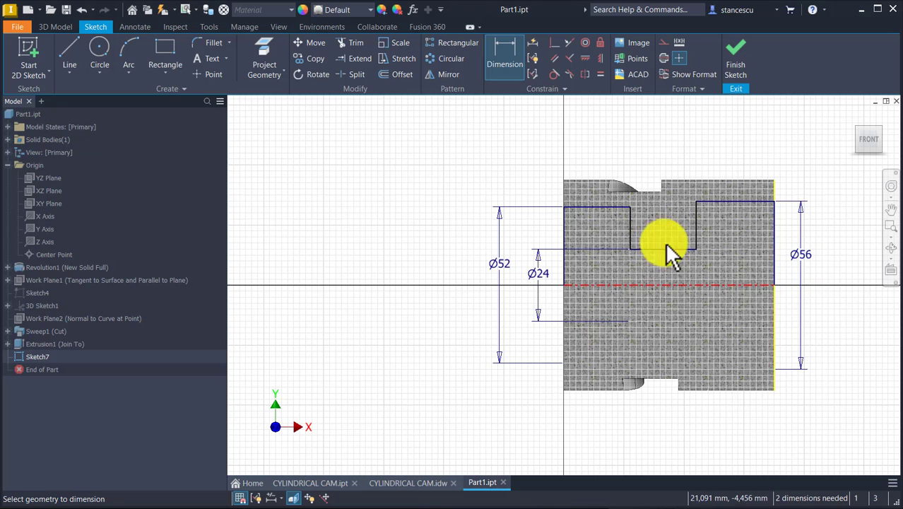
Set the recess depths to 18 mm at the origin end and 15 mm at the opposite end
click(587, 208)
click(606, 143)
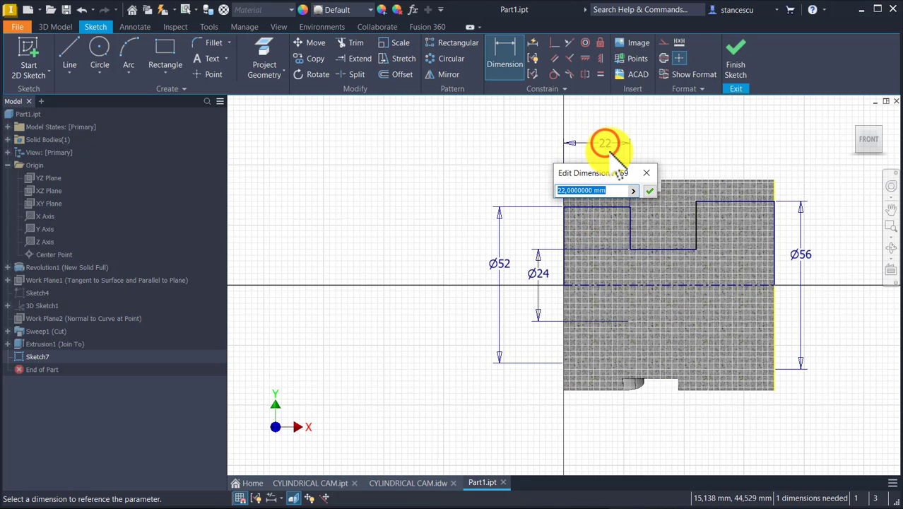
text(18)
key(Return)
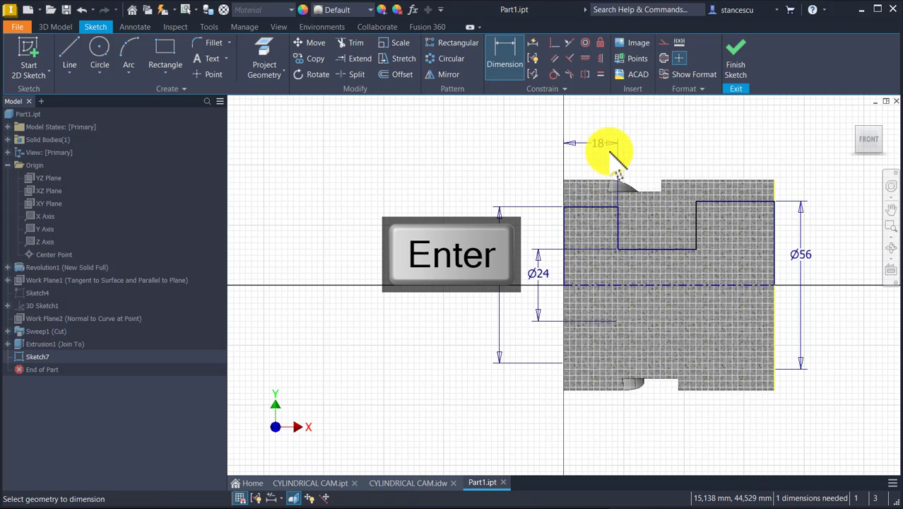
click(758, 201)
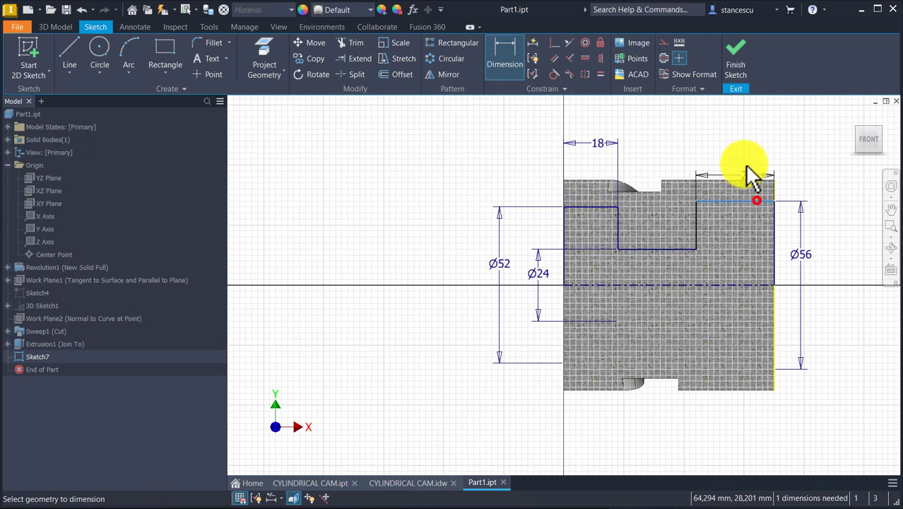
click(736, 144)
text(1)
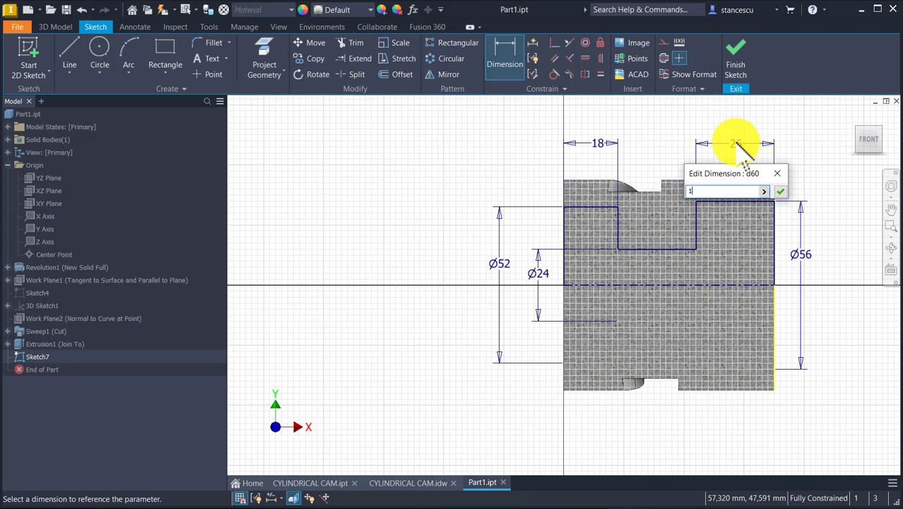
text(5)
key(Return)
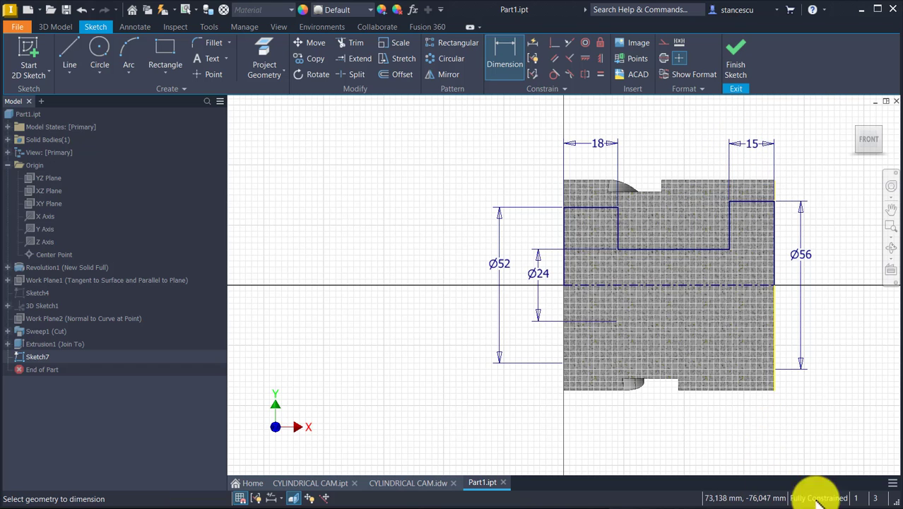
Finish the sketch and revolve the profile a full 360 degrees about the centerline as a cut to form the stepped bore
click(736, 60)
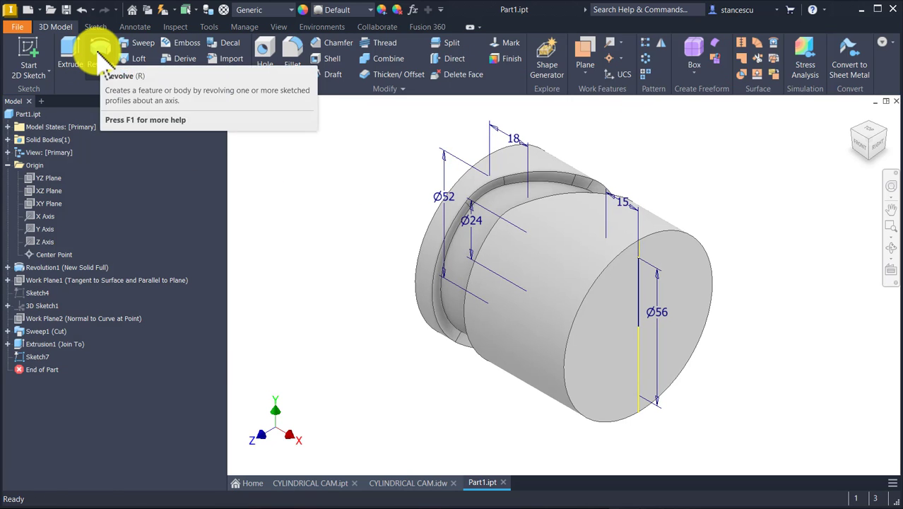
click(100, 55)
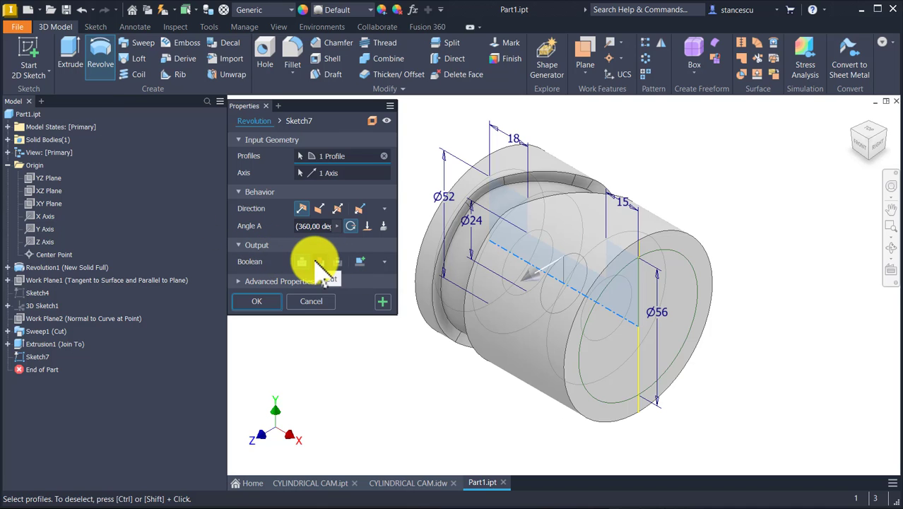
click(318, 262)
click(256, 303)
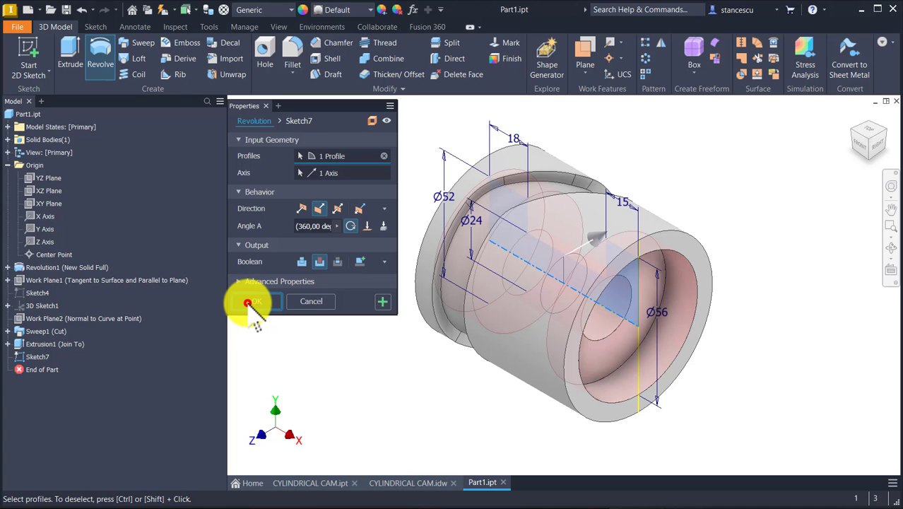
click(247, 303)
Inspect the stepped bore from both ends of the cam, then switch to the CYLINDRICAL CAM.idw drawing
shift+middle_drag(556, 375, 556, 372)
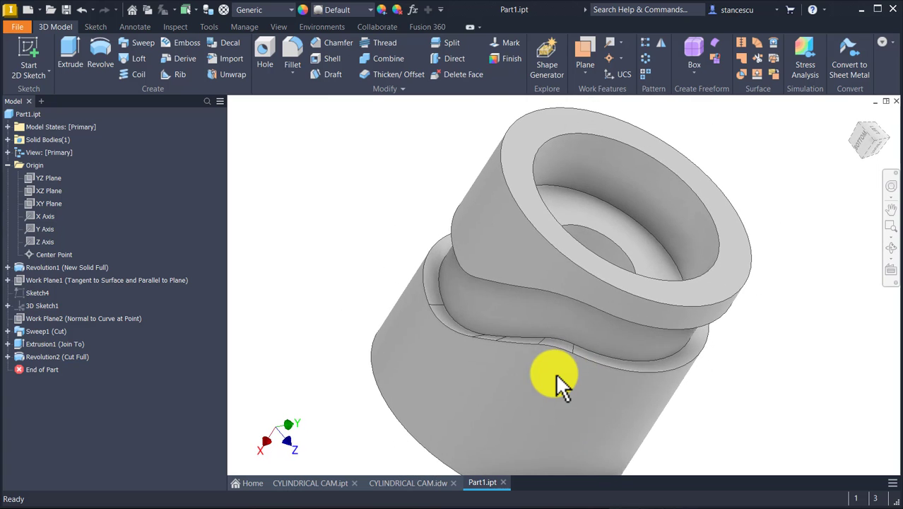
key(F6)
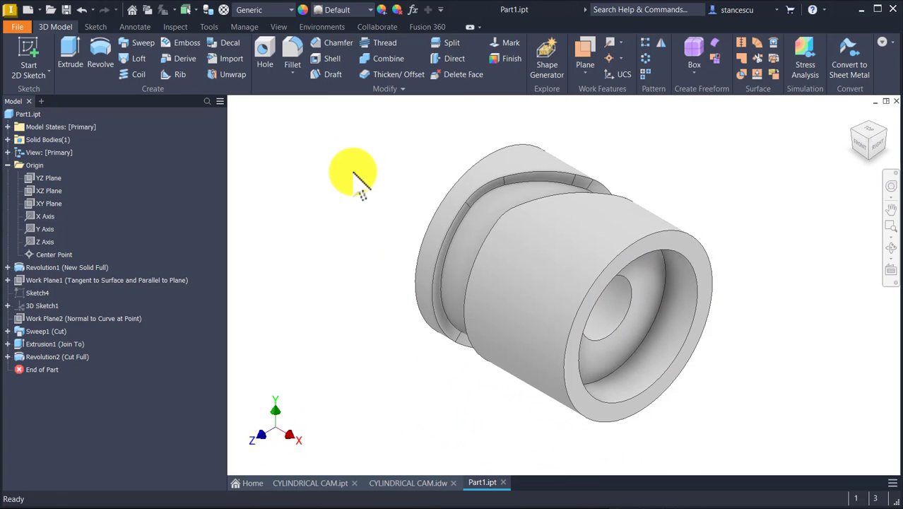
click(408, 482)
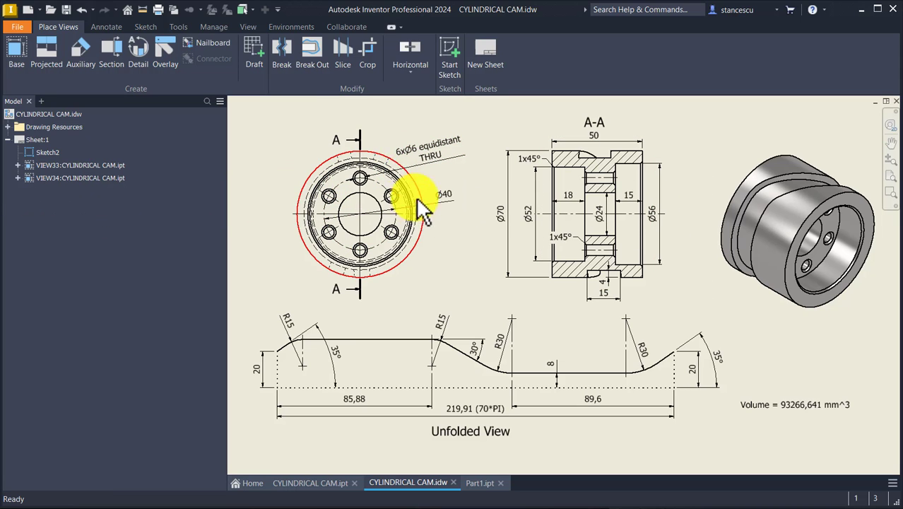
Check the hole circle diameter and the equidistant hole callout in the drawing's front view, then switch back to Part1.ipt
click(353, 181)
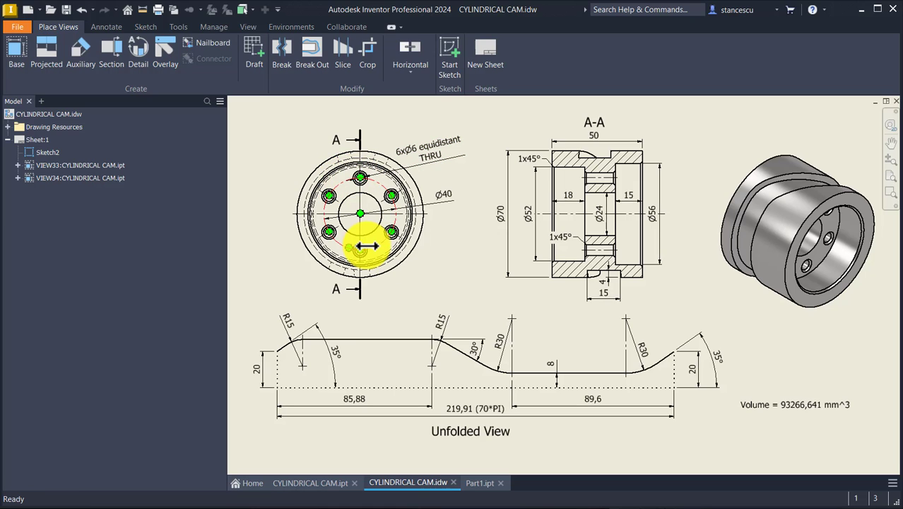
click(448, 197)
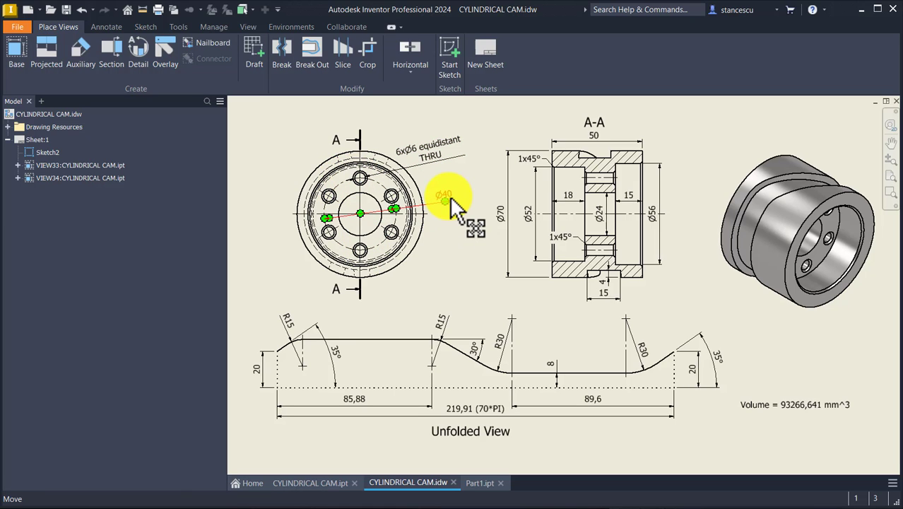
click(412, 158)
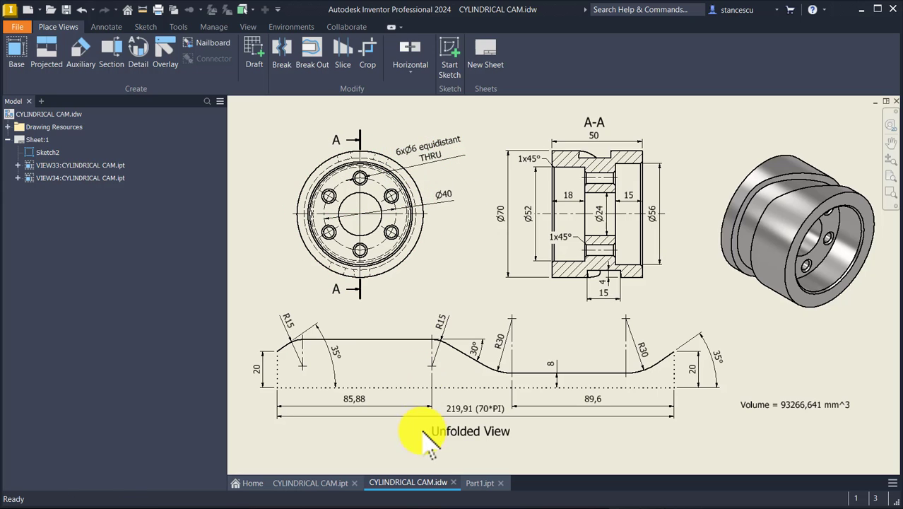
click(479, 484)
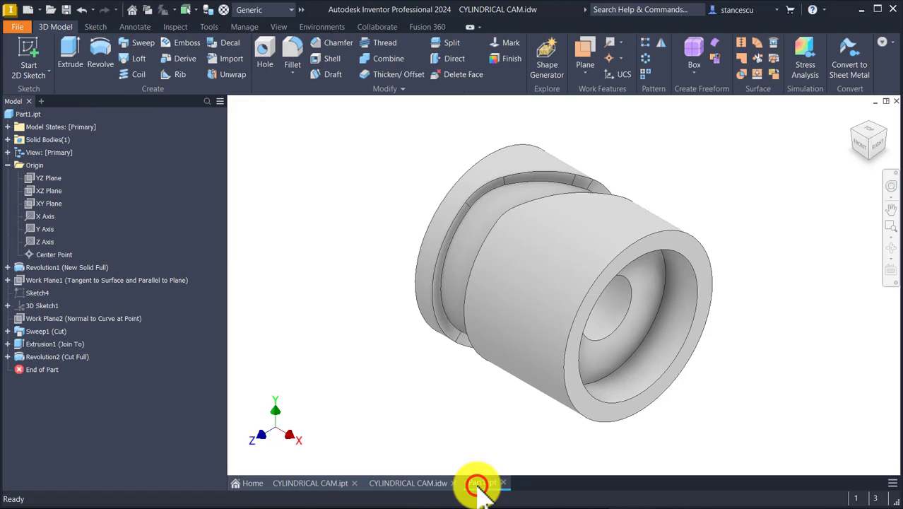
Sketch a vertical line 40/2 mm long from the bore center on the floor of the 15 mm deep recess, and finish the sketch
click(646, 312)
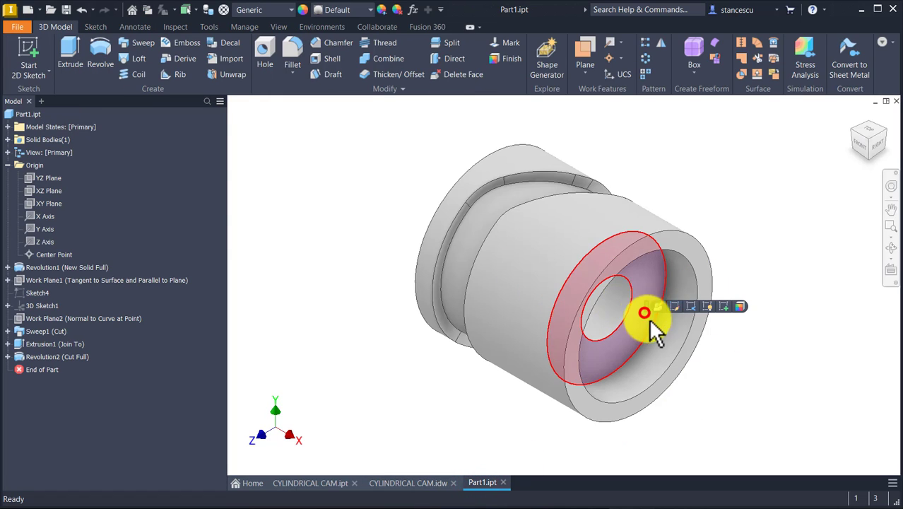
click(723, 309)
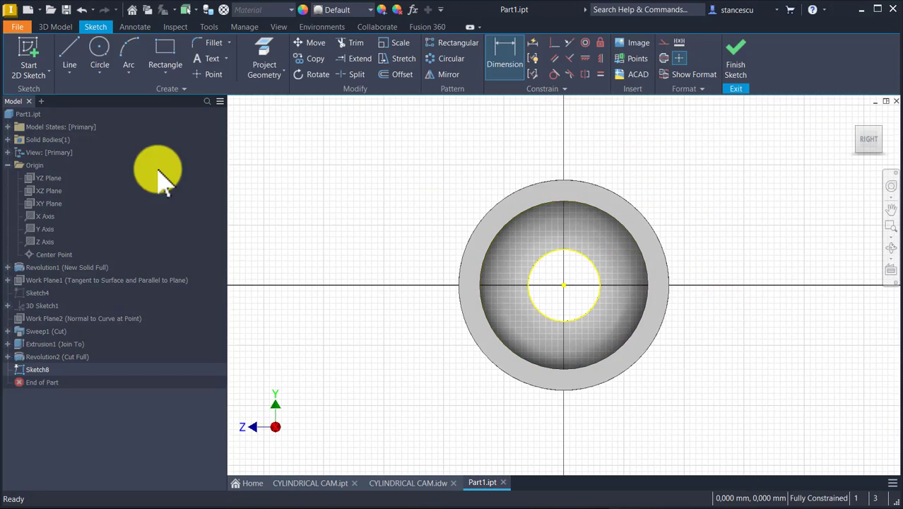
click(69, 48)
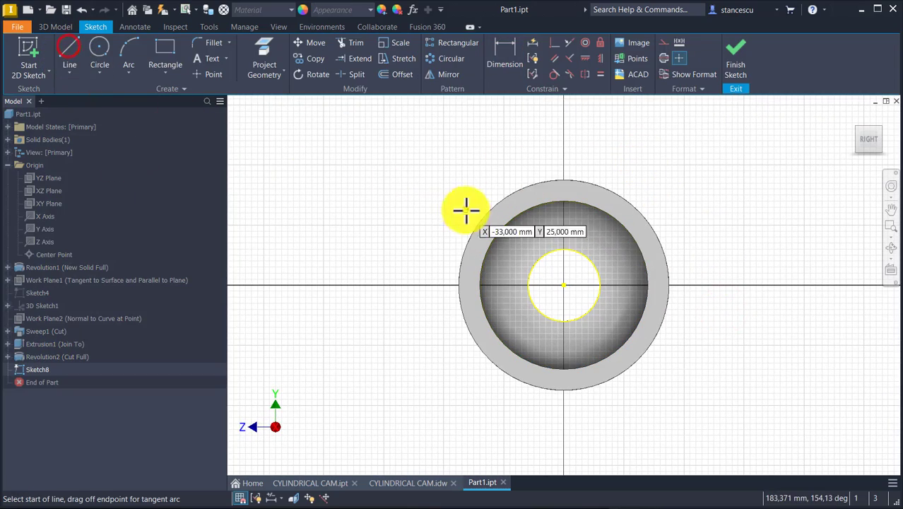
click(565, 285)
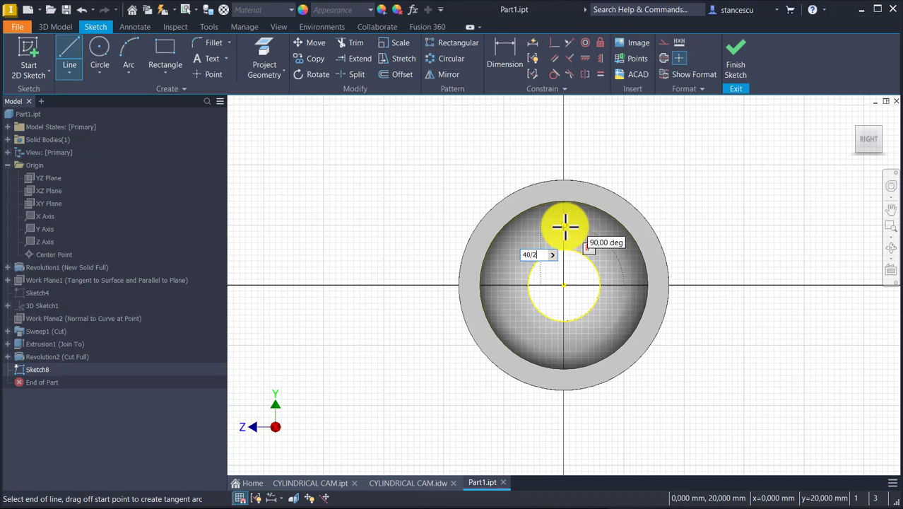
text(40/2)
key(Return)
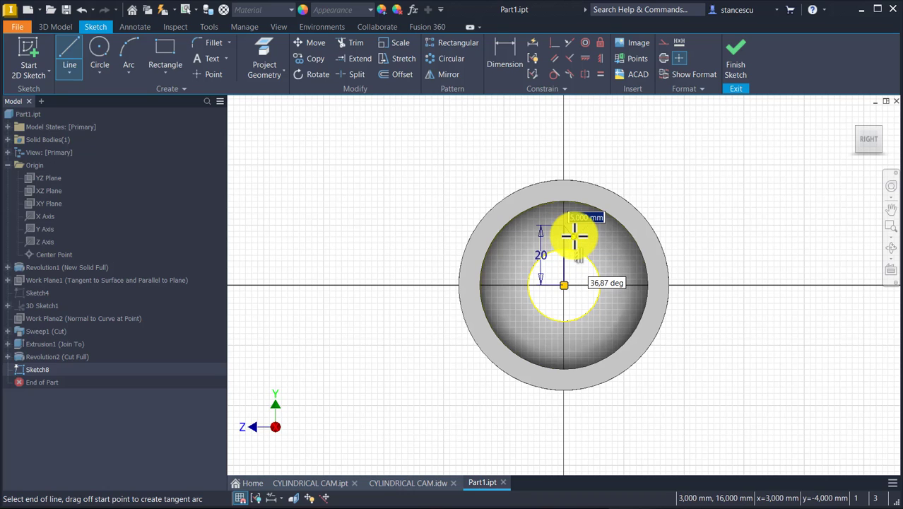
key(Escape)
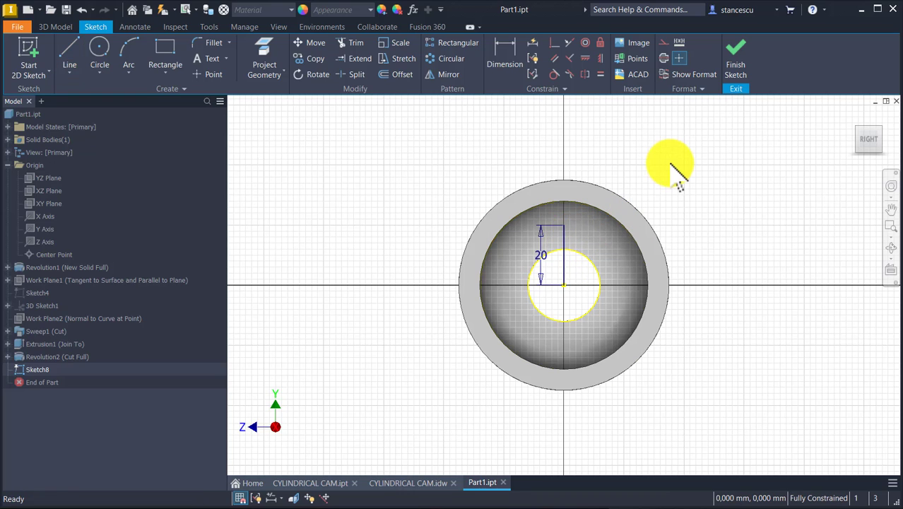
click(736, 68)
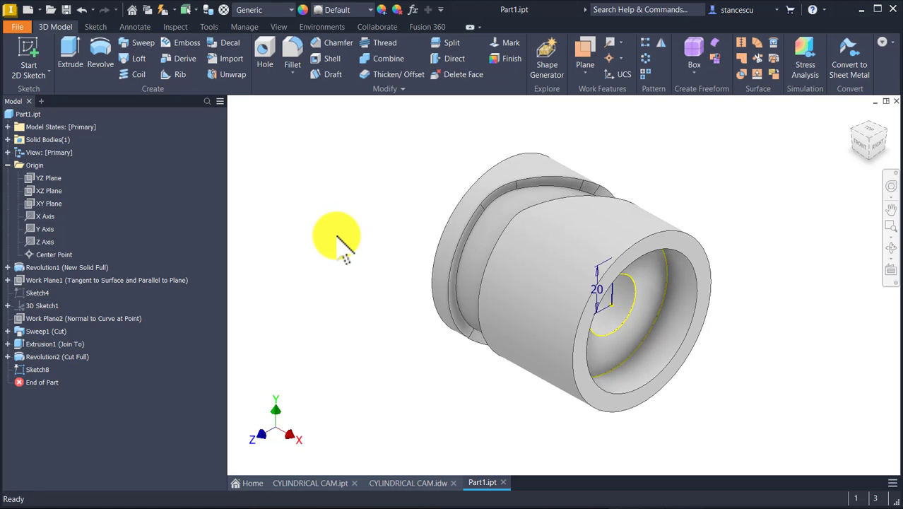
Create a simple 6 mm diameter through-all hole at the outer endpoint of the sketched line
click(265, 49)
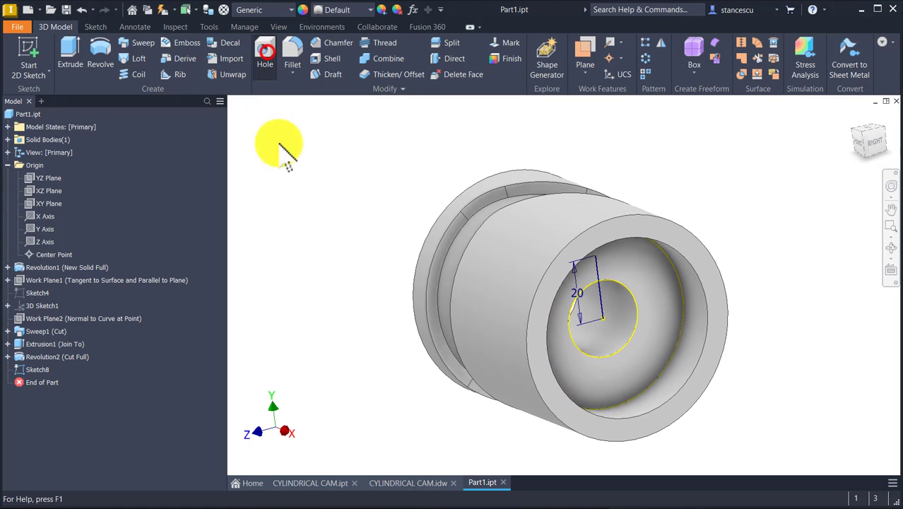
click(598, 260)
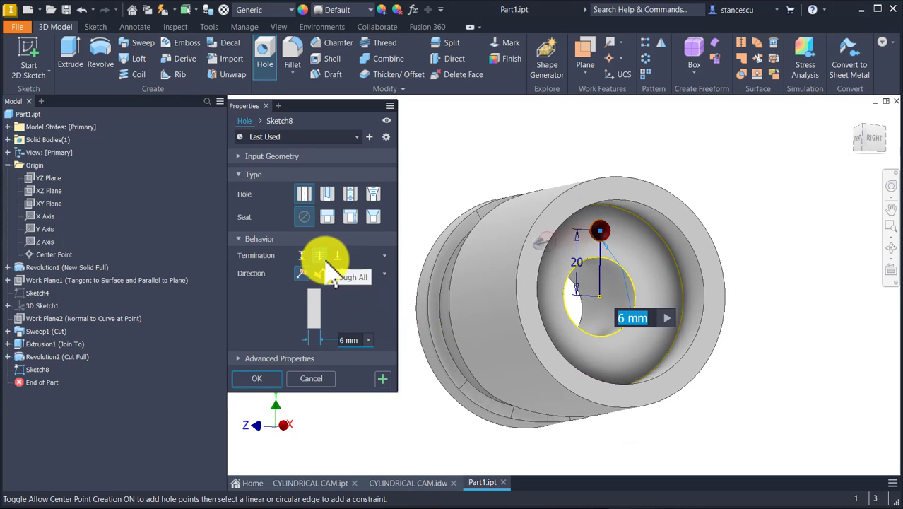
click(357, 345)
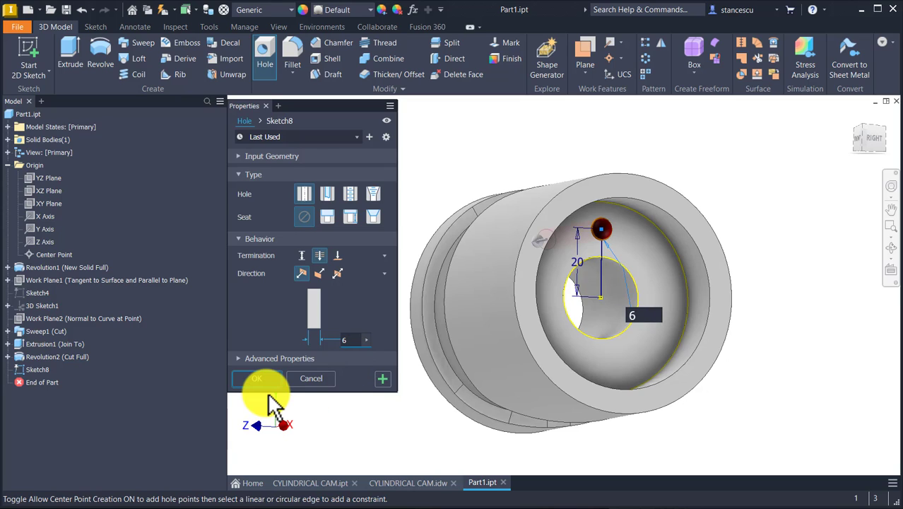
click(266, 376)
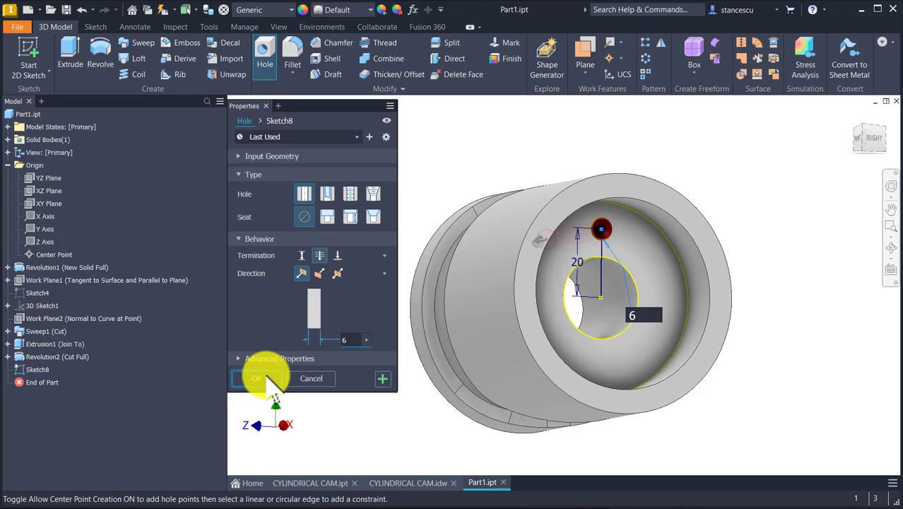
click(267, 376)
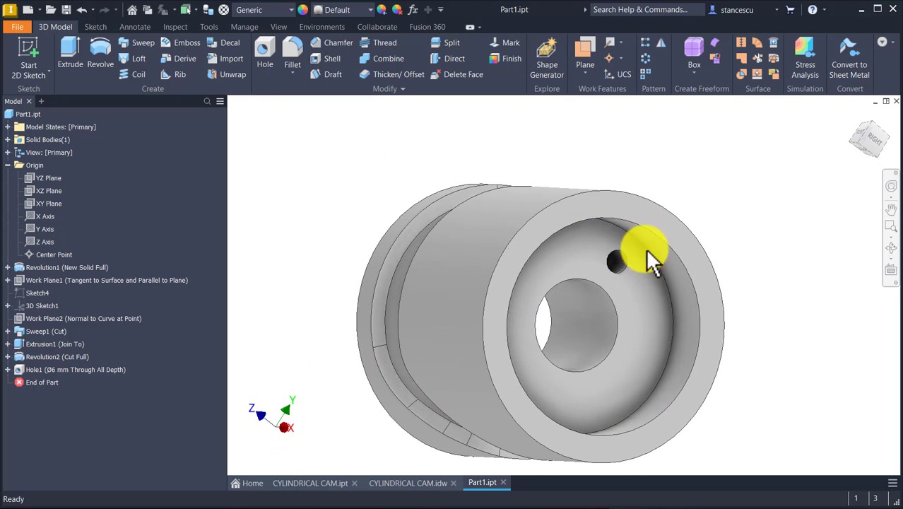
Chamfer the inner rim edges of the recesses at both ends of the cam with a 1 mm distance
click(673, 248)
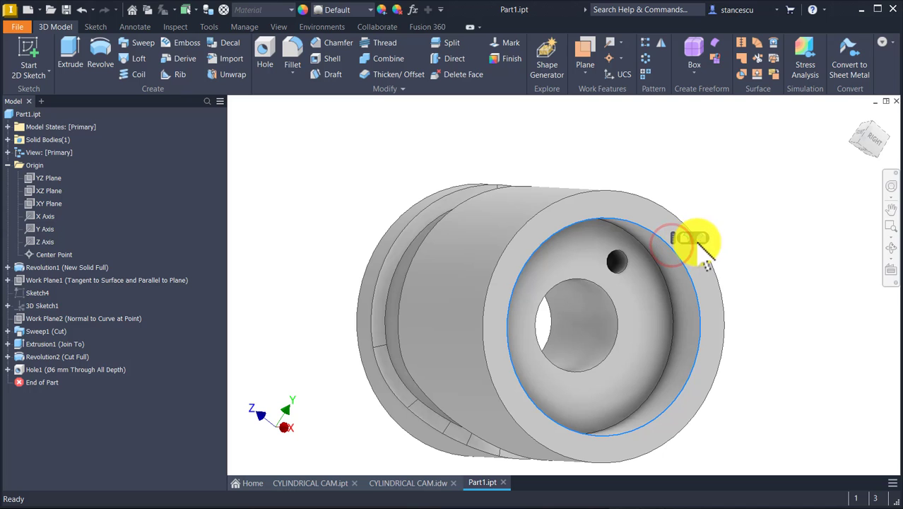
click(695, 238)
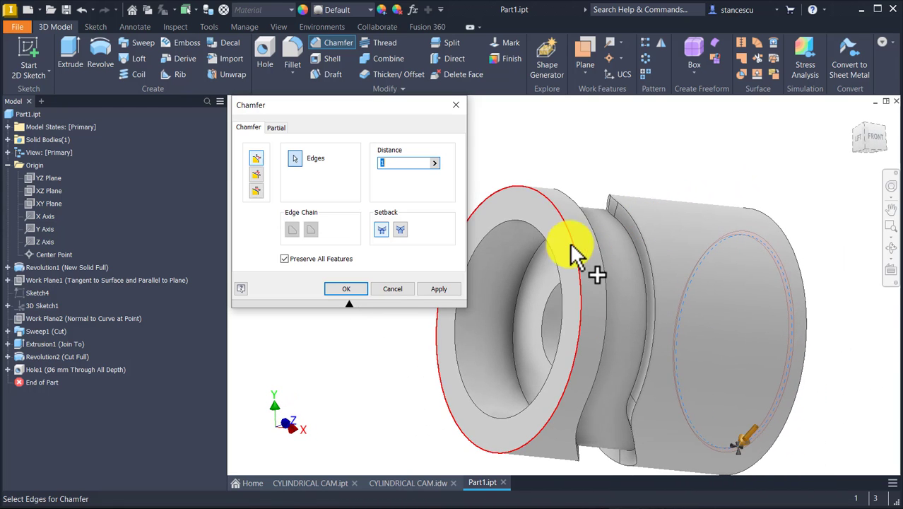
click(535, 232)
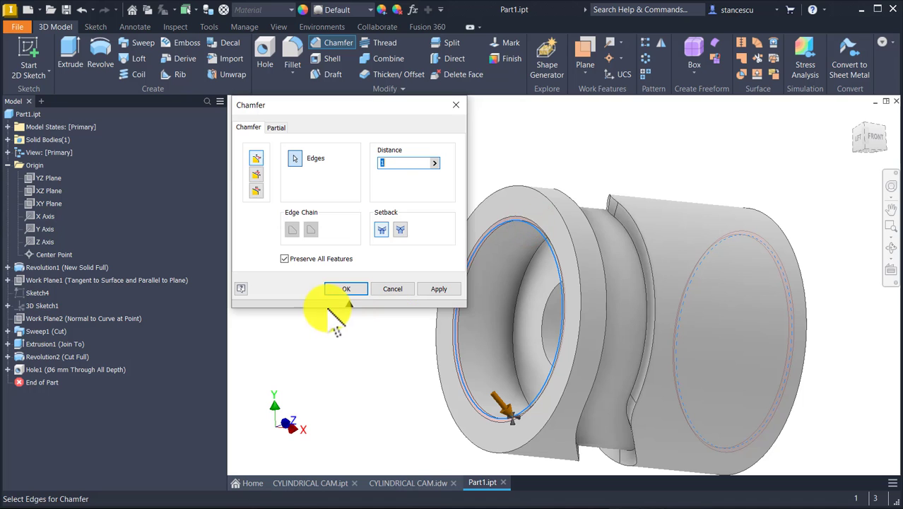
click(346, 287)
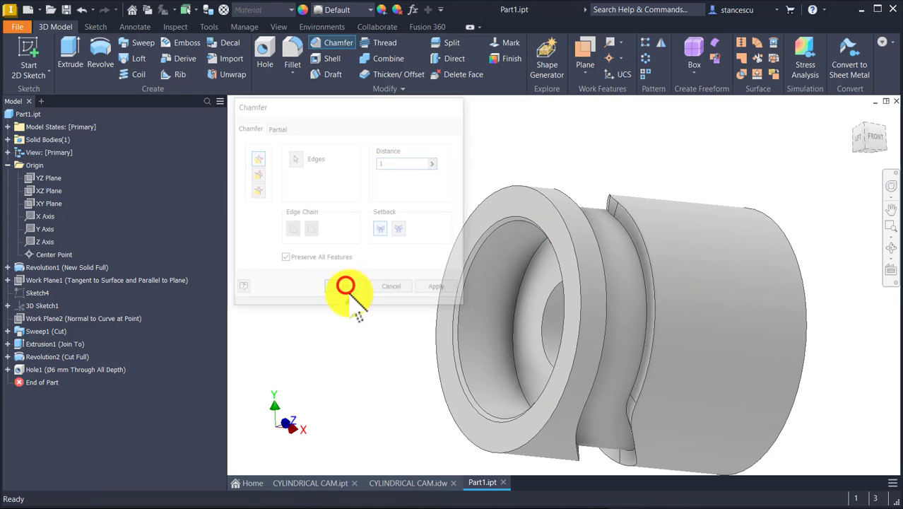
Chamfer both end edges of the 6 mm through hole with a 1 mm distance
shift+middle_drag(385, 341, 551, 428)
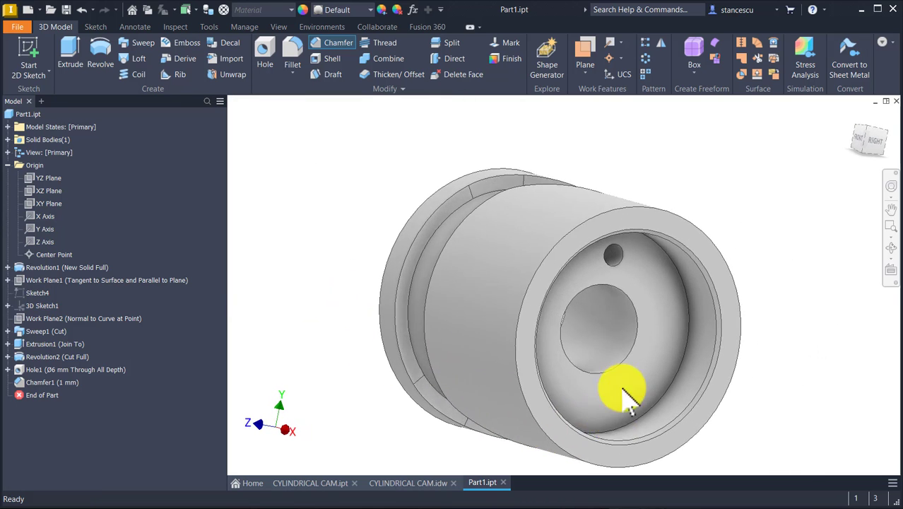
scroll(625, 353, up, 3)
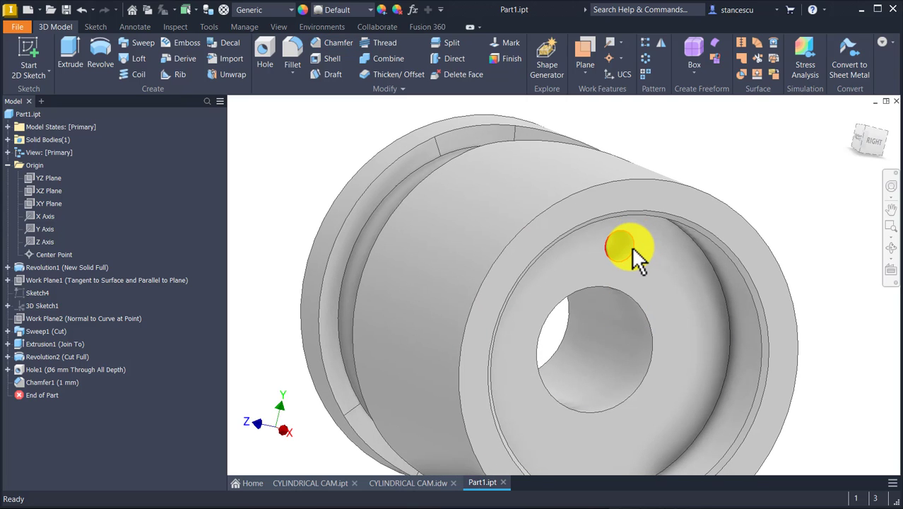
click(632, 248)
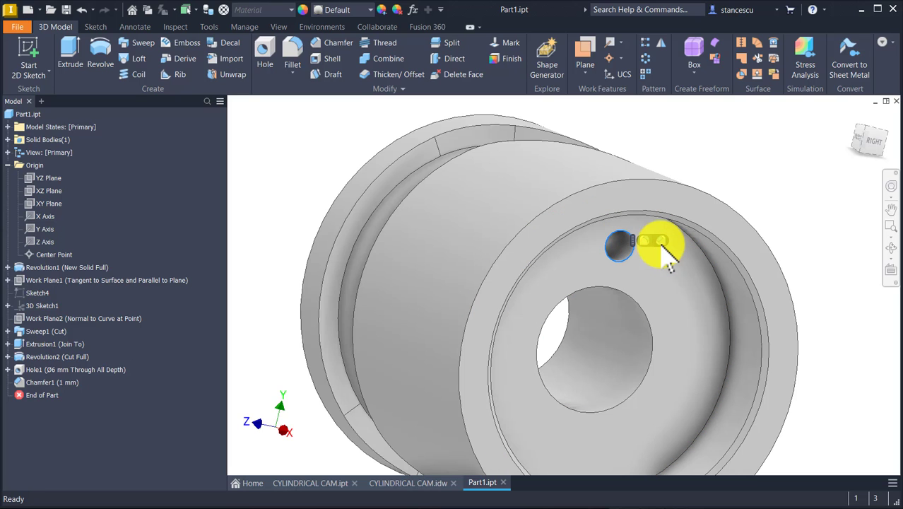
click(661, 245)
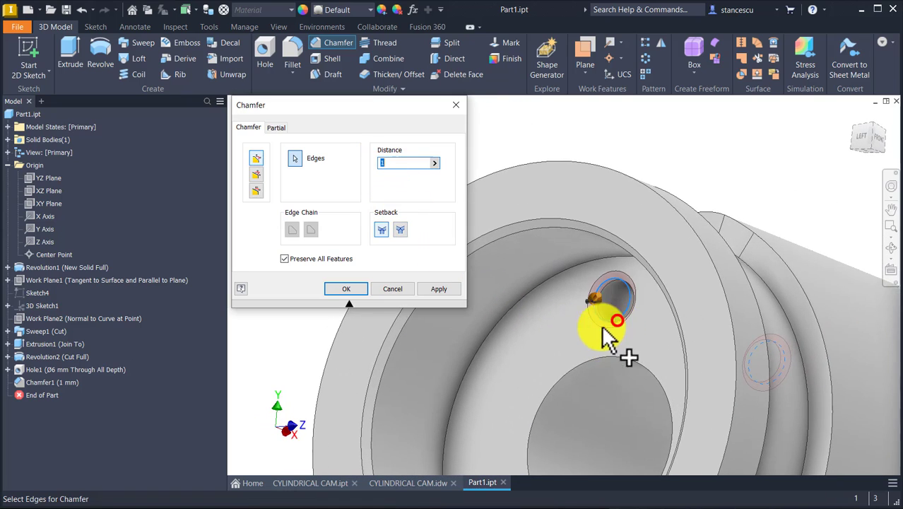
click(607, 320)
click(346, 290)
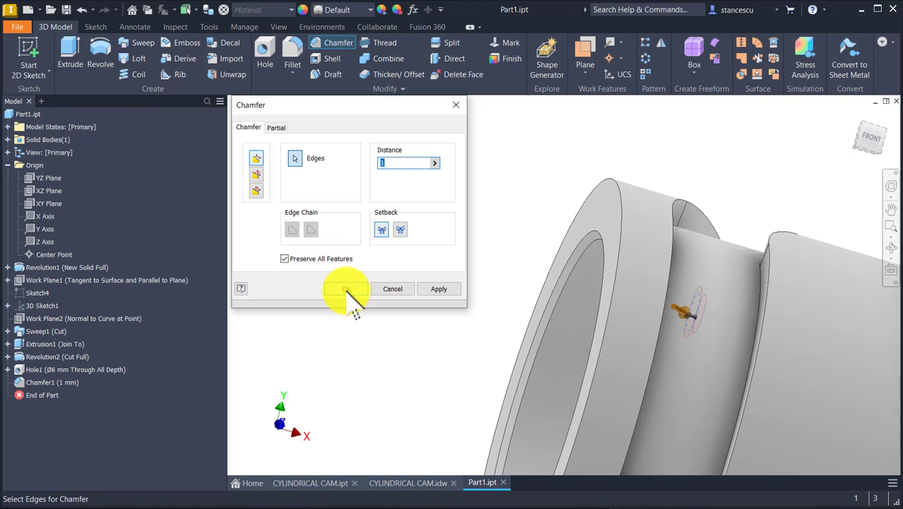
key(F6)
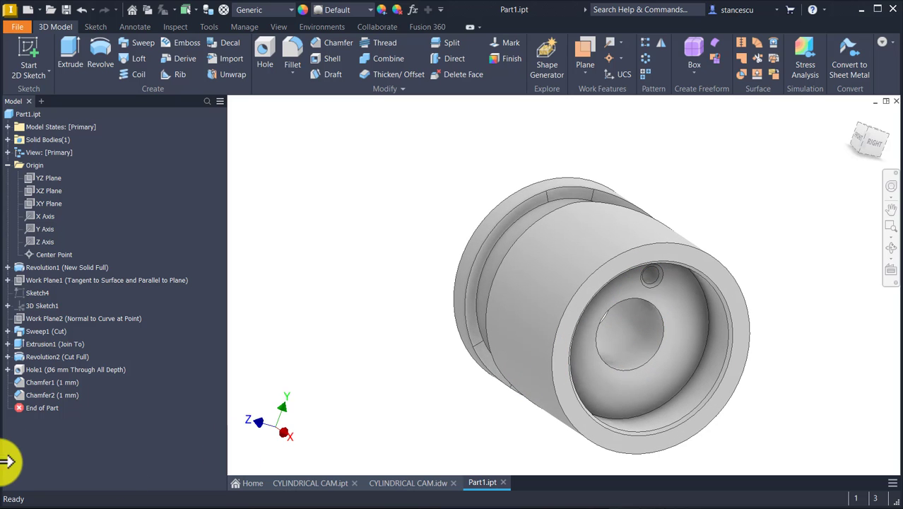
drag(32, 417, 44, 406)
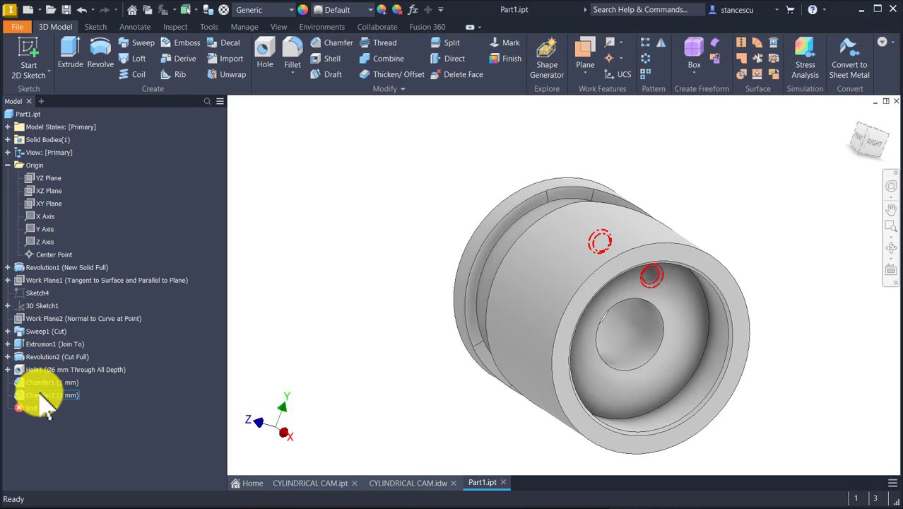
click(323, 225)
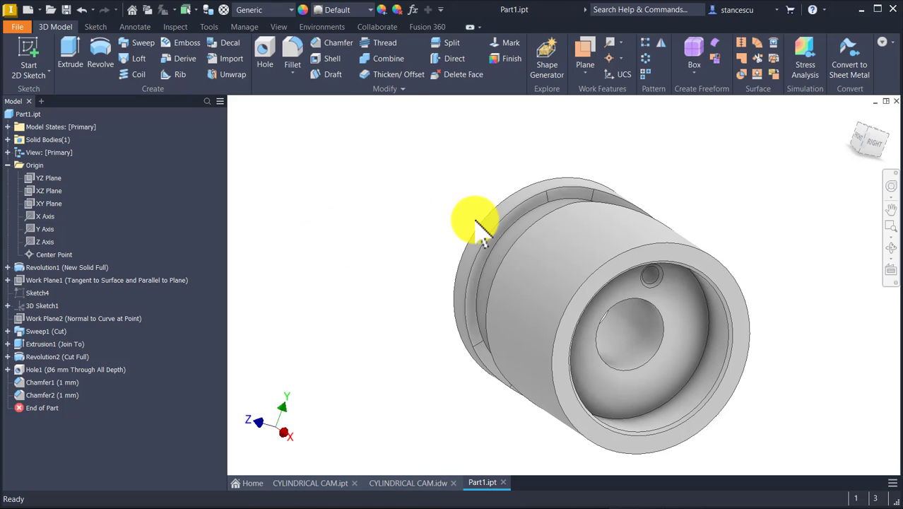
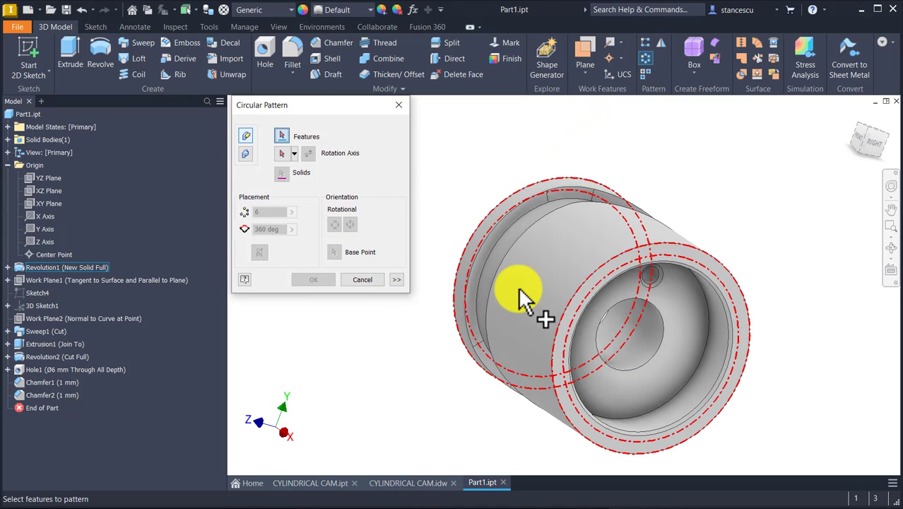
Circular-pattern the 6 mm hole and its 1 mm end chamfers around the X axis, with 6 occurrences over 360 deg
click(45, 369)
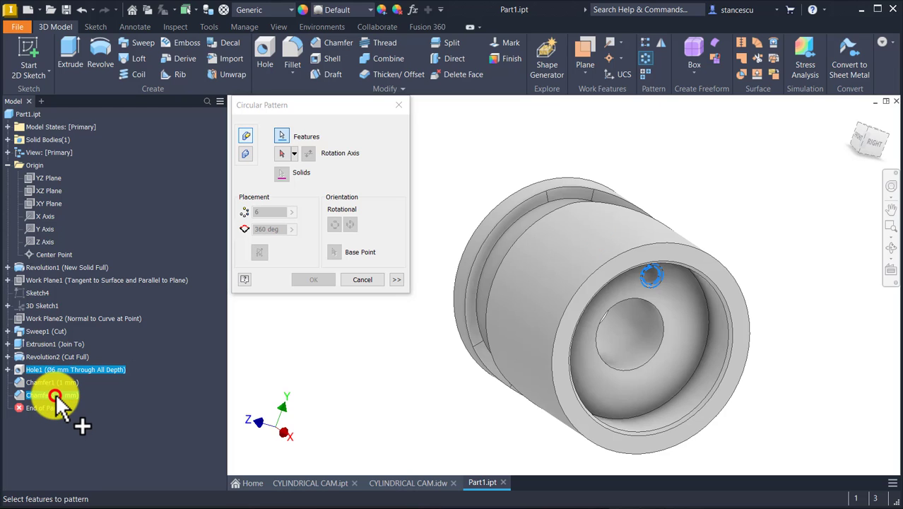
click(56, 395)
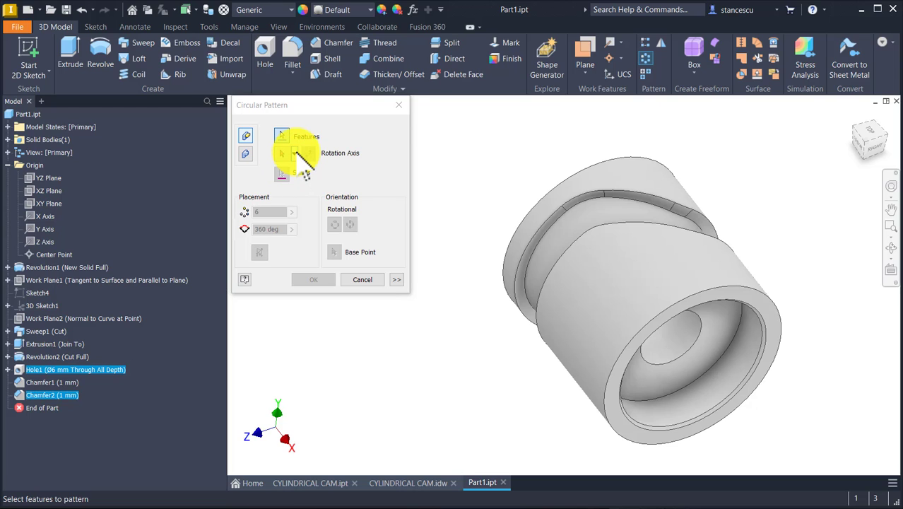
click(294, 153)
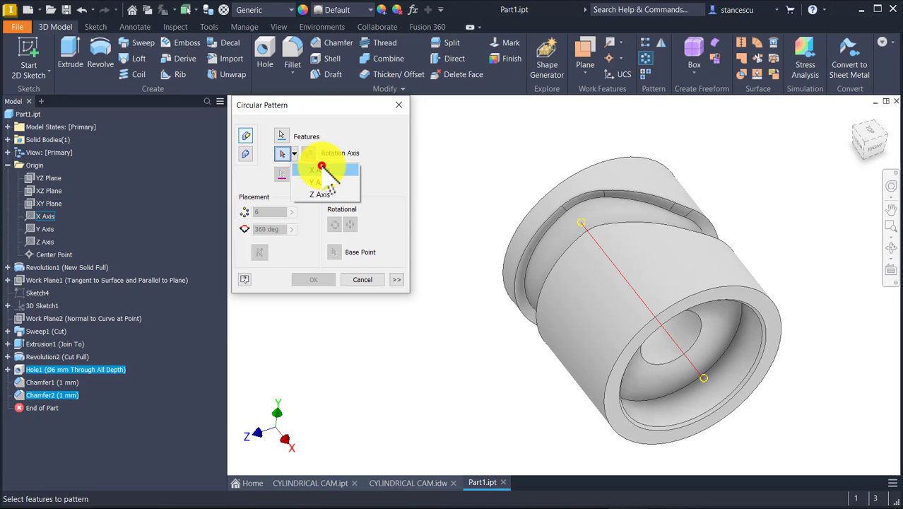
click(322, 168)
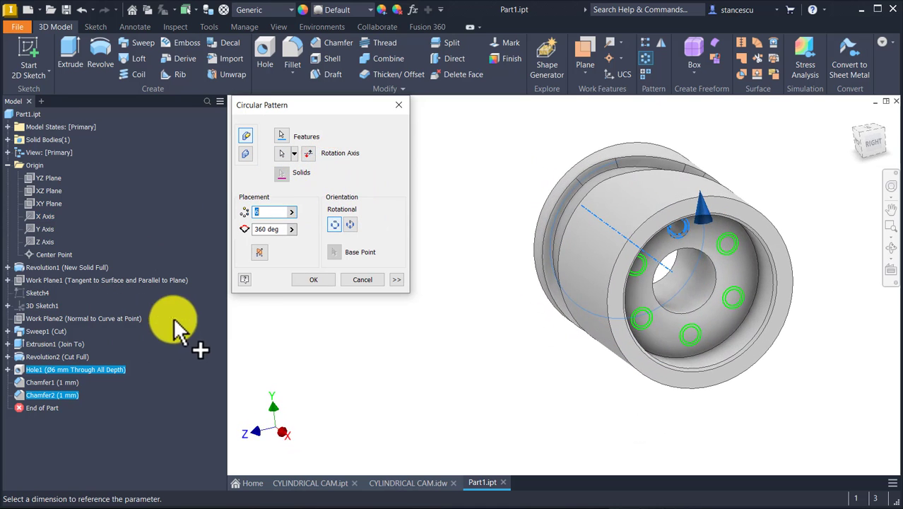
click(321, 280)
key(F6)
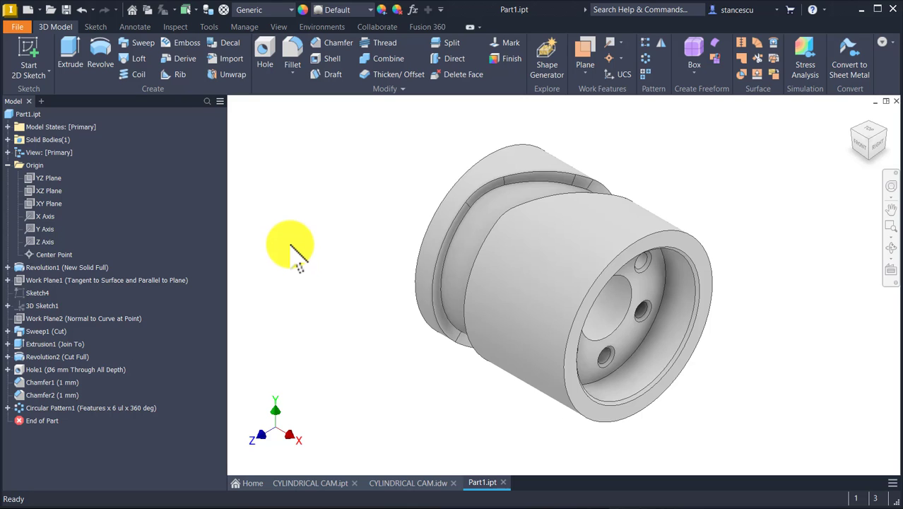
click(371, 193)
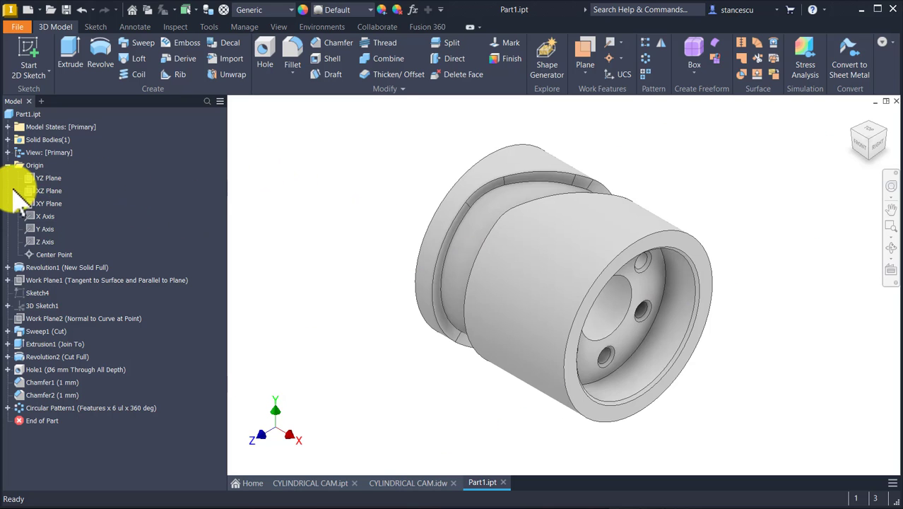
Collapse the Origin folder and assign the Stainless Steel material to the cam
click(6, 165)
click(300, 120)
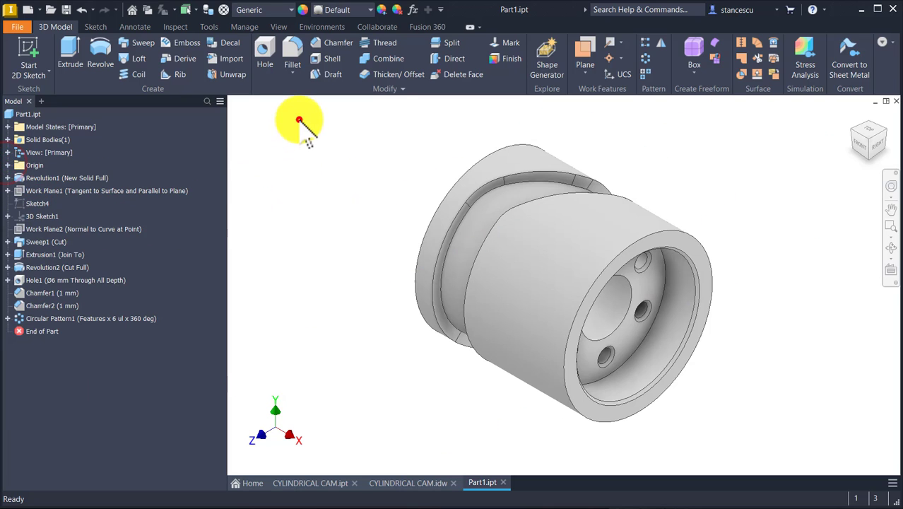
click(292, 7)
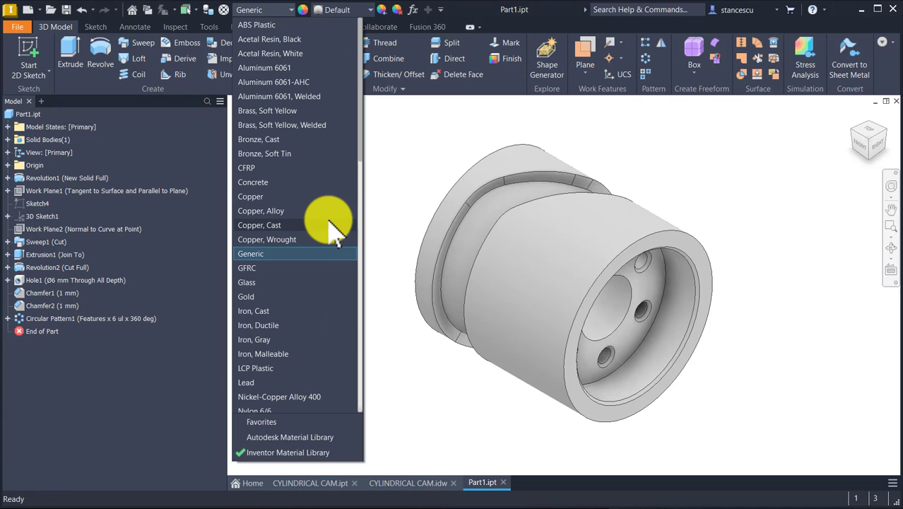
scroll(330, 230, down, 12)
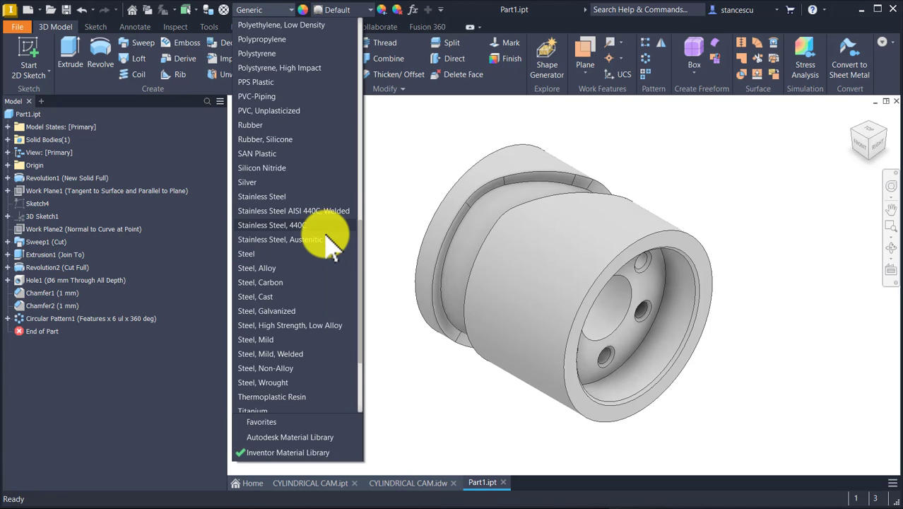
click(277, 198)
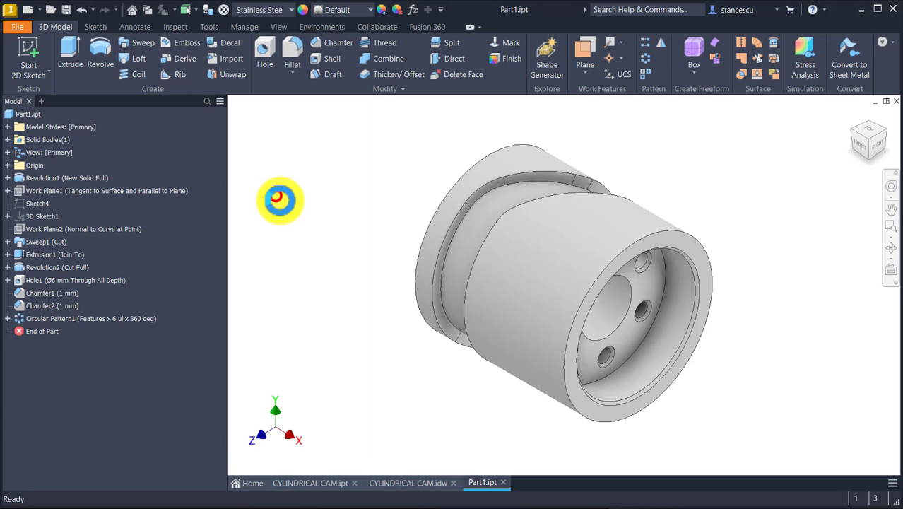
click(678, 163)
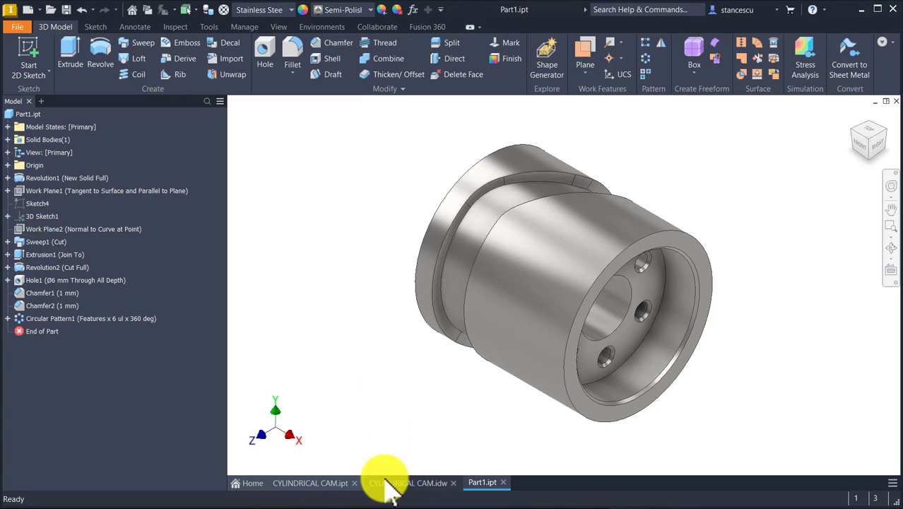
Check the part against the reference cam and drawing, and set the profile length in the first revolution's sketch to 50 mm
click(329, 484)
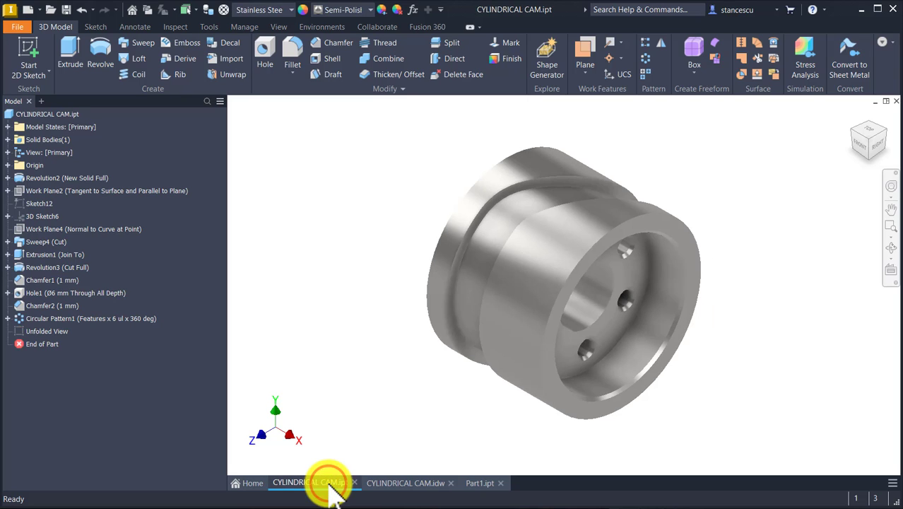
click(481, 483)
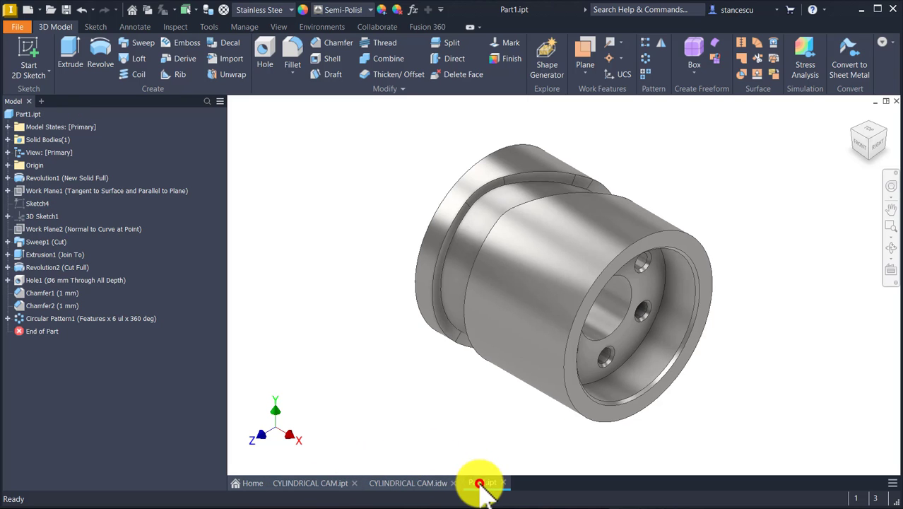
click(328, 485)
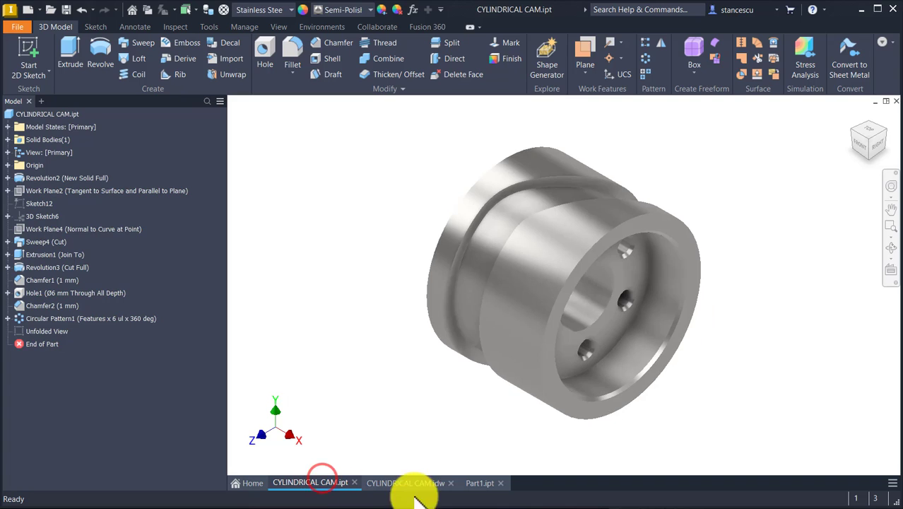
click(468, 483)
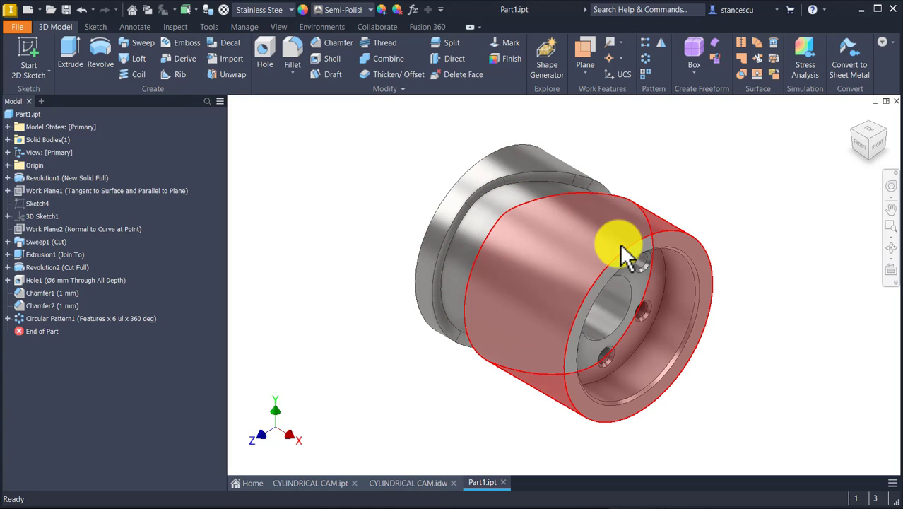
click(7, 177)
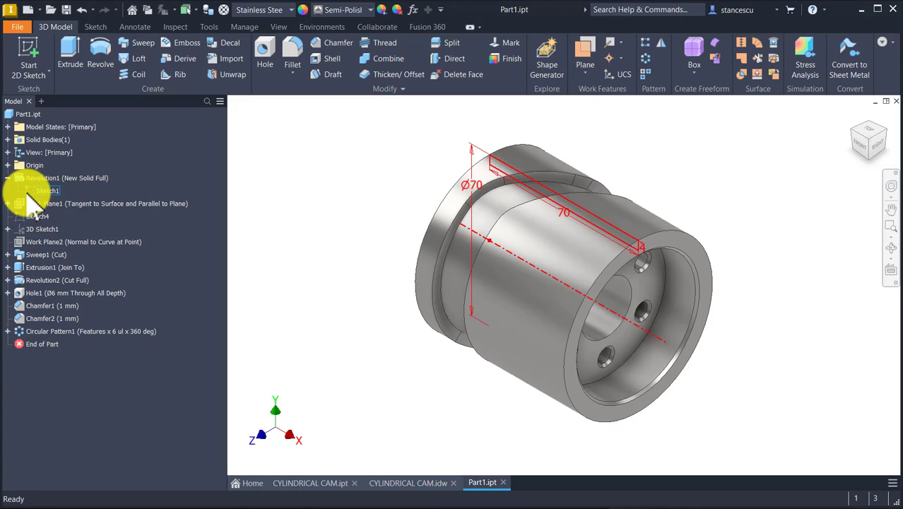
double_click(28, 191)
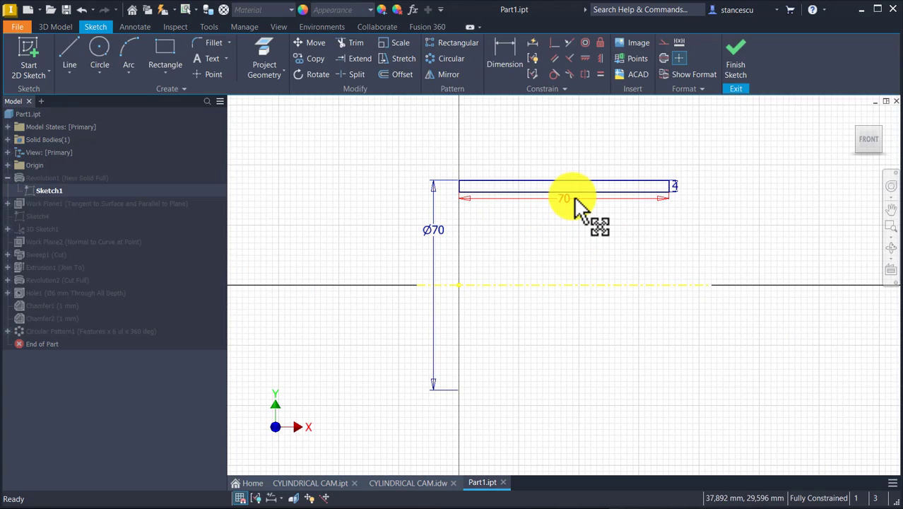
click(410, 484)
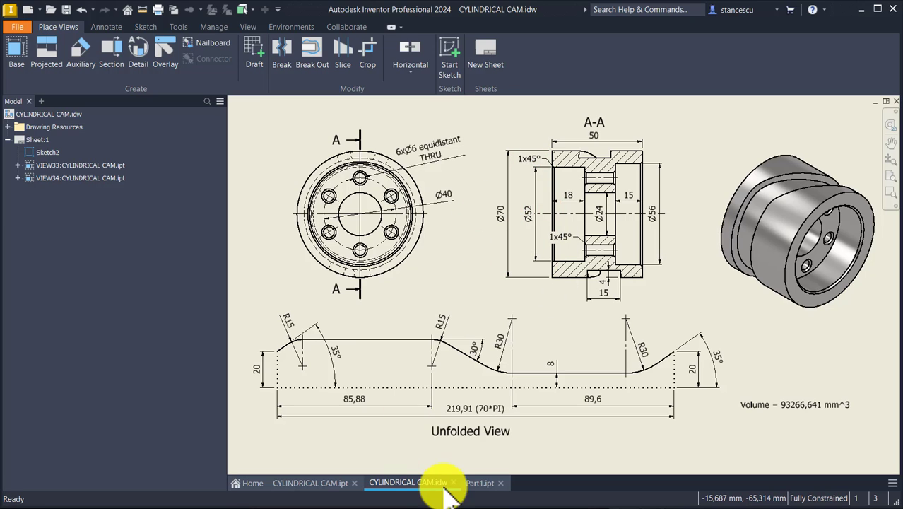
click(484, 484)
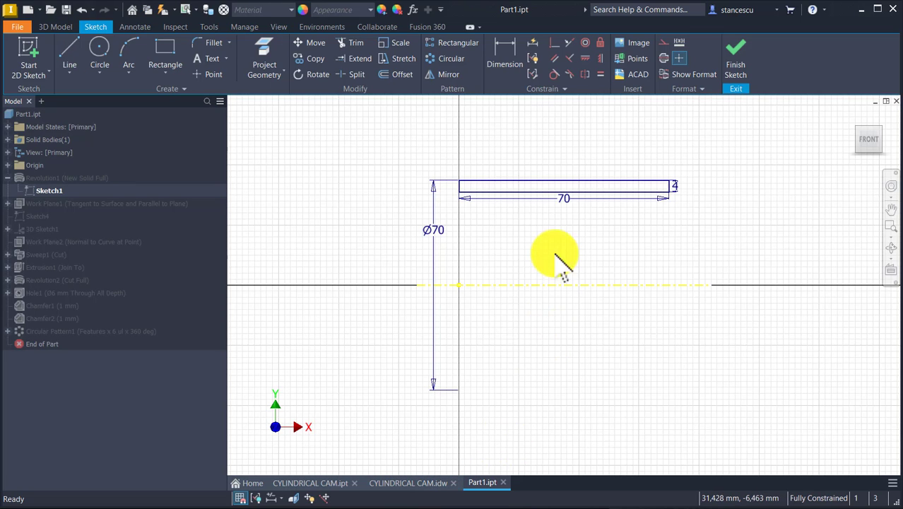
double_click(564, 198)
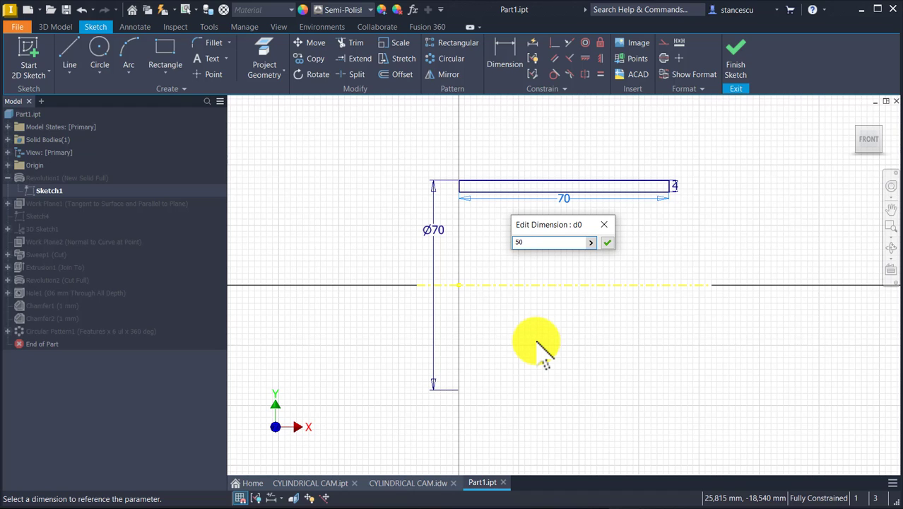
key(Return)
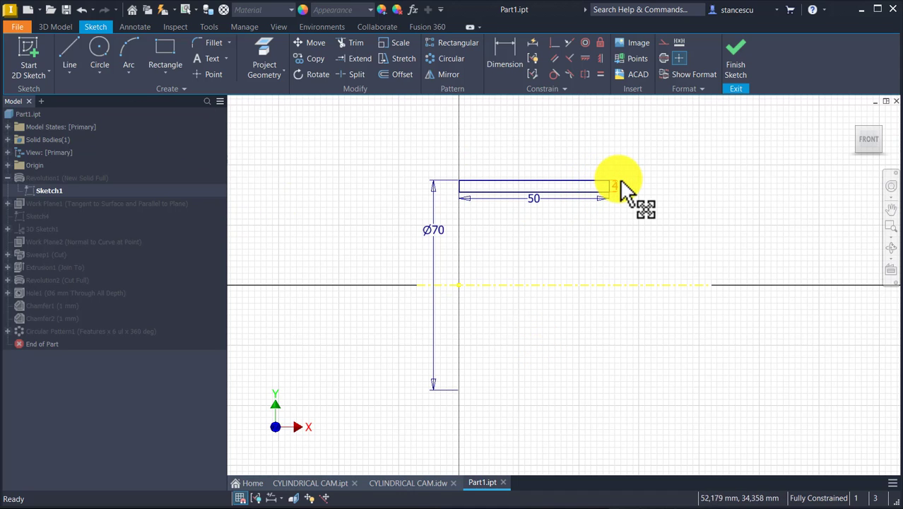
Move the 4 mm thickness dimension above the profile and finish the sketch to rebuild the cam
drag(617, 182, 627, 154)
click(705, 130)
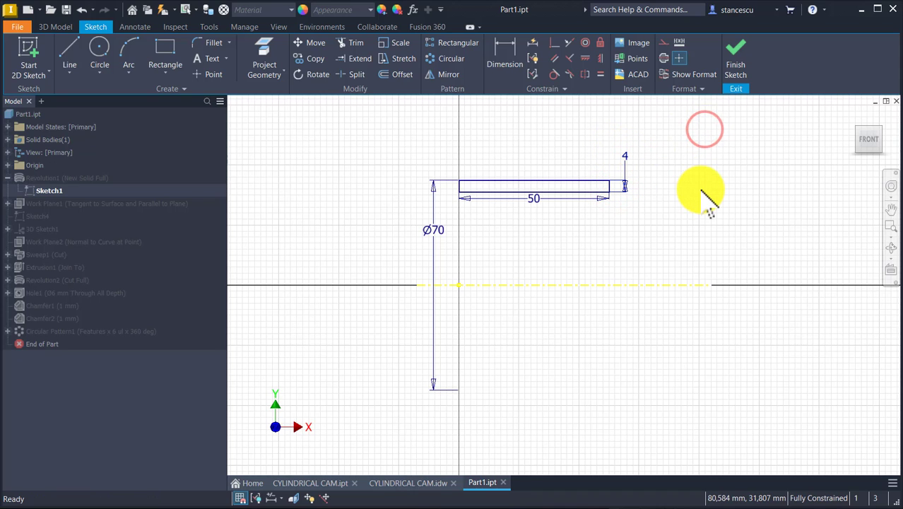
click(732, 65)
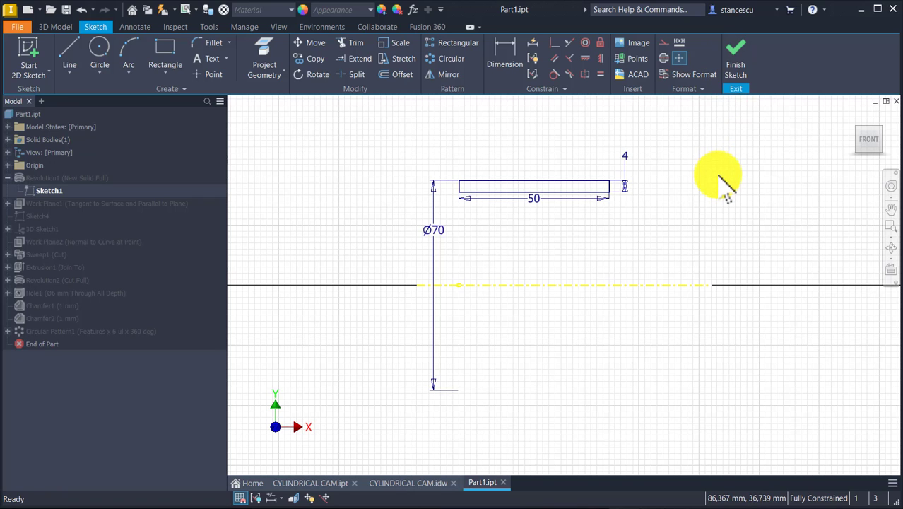
click(735, 63)
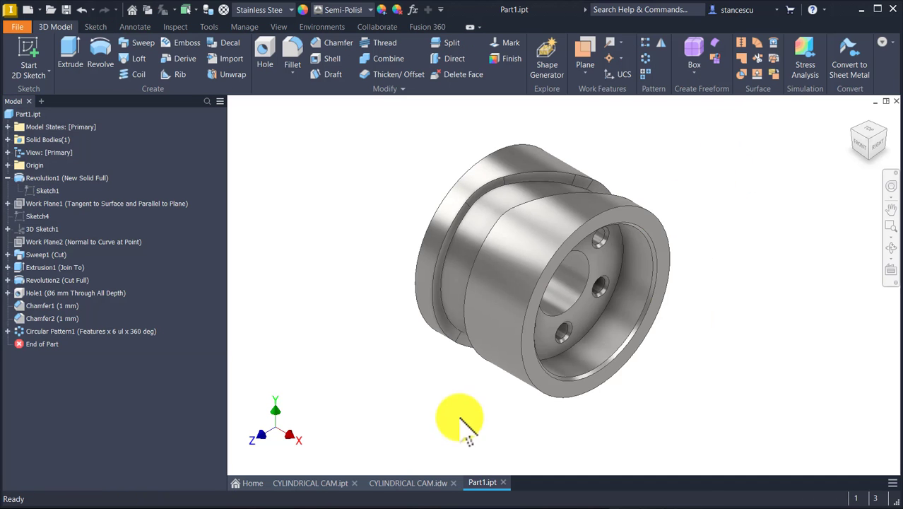
Compare the cam with CYLINDRICAL CAM.ipt in the home view and give it the Shaded visual style without edges
click(284, 483)
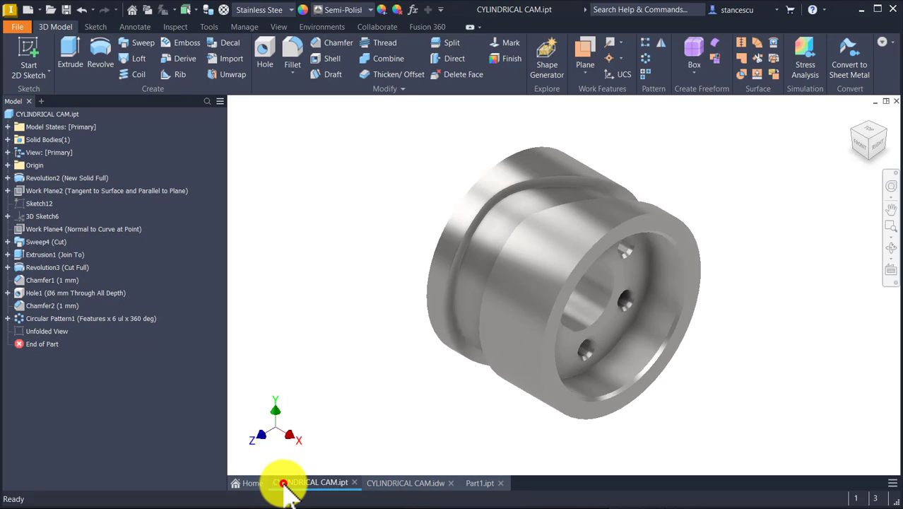
click(480, 483)
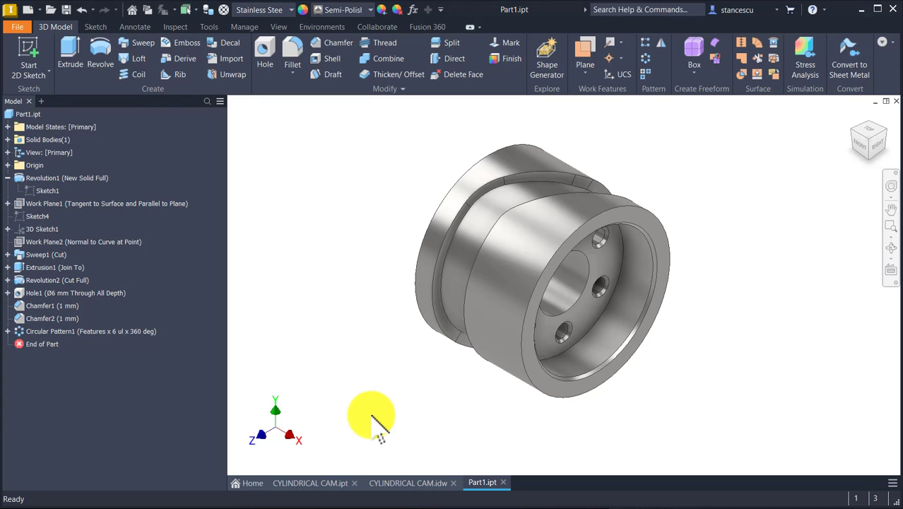
key(Home)
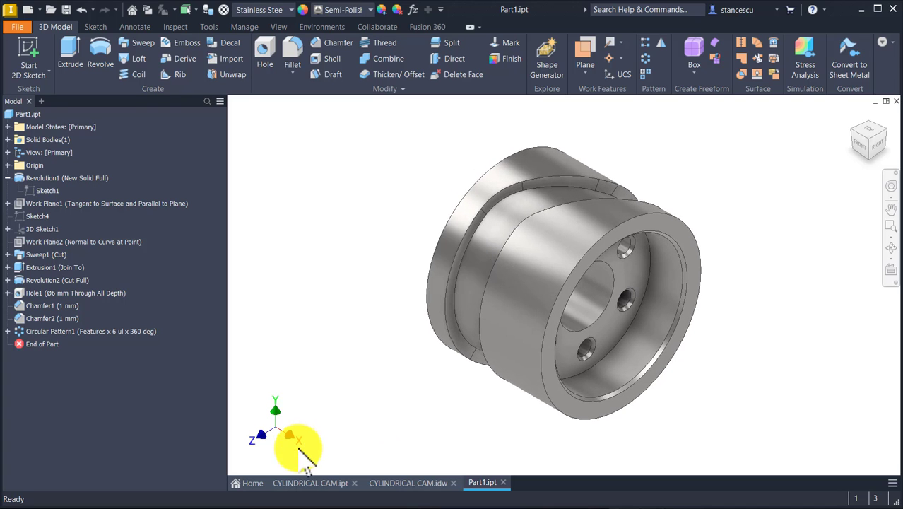
click(304, 483)
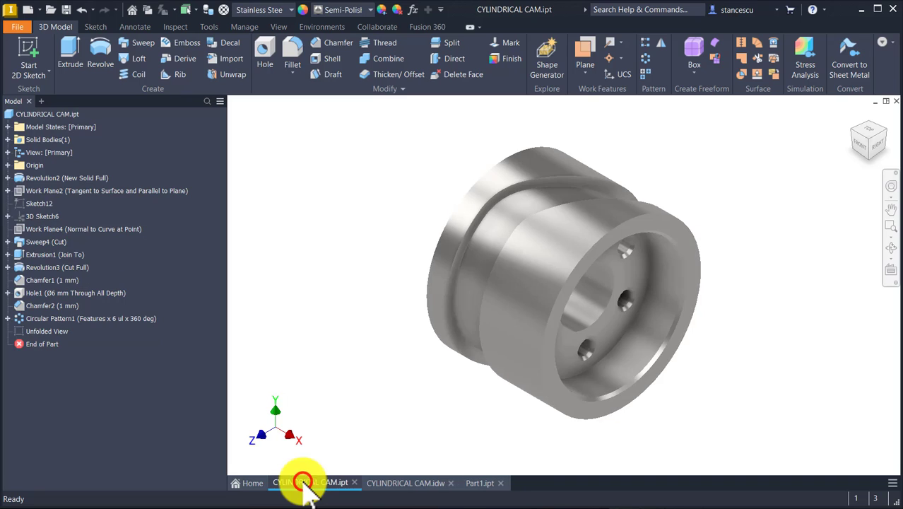
click(478, 484)
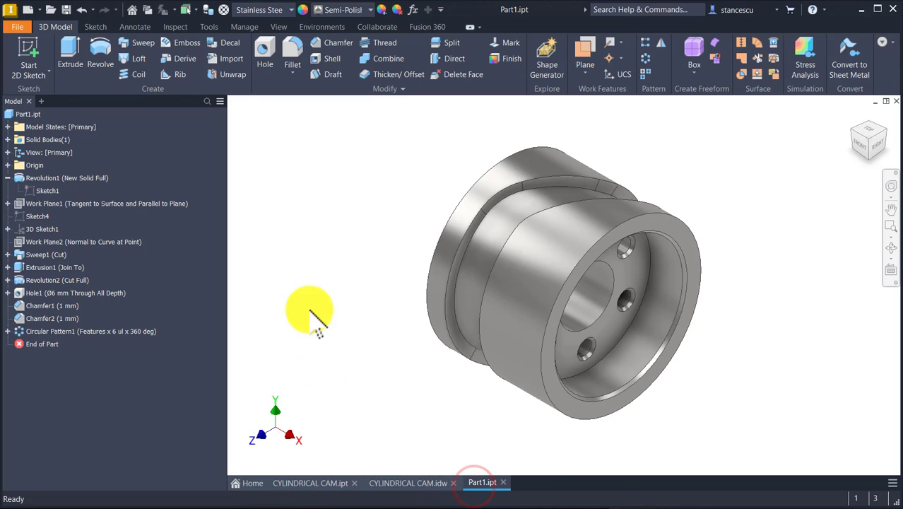
click(280, 27)
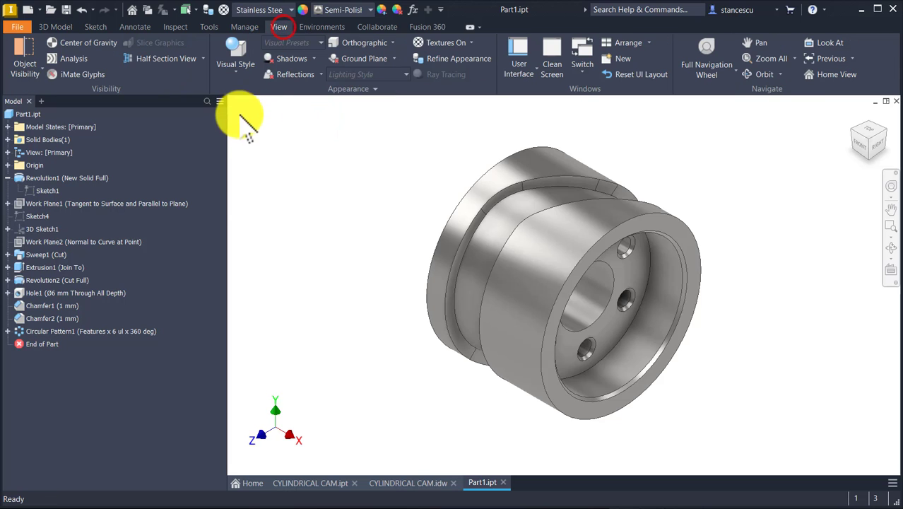
click(234, 65)
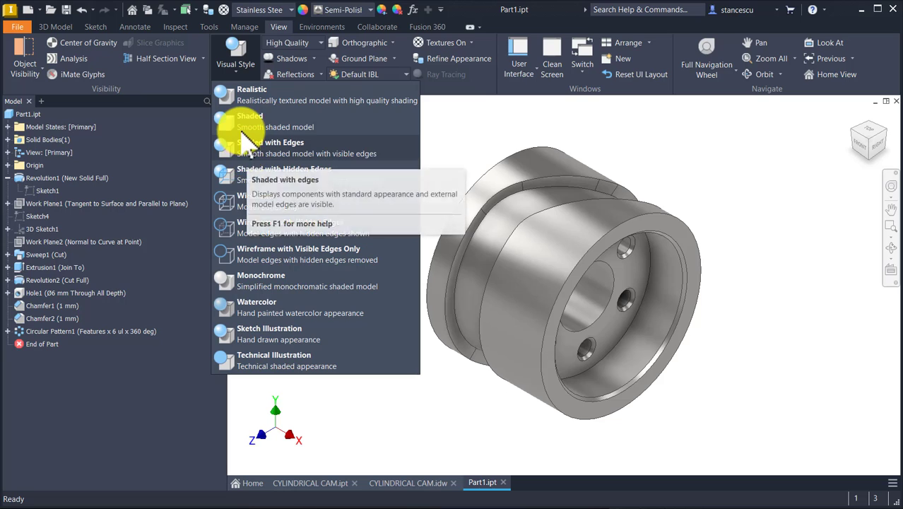
click(242, 126)
click(268, 189)
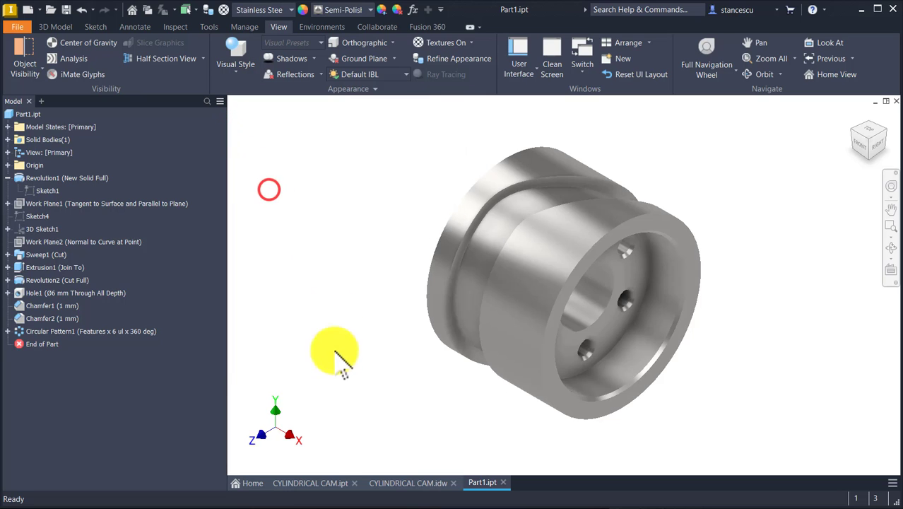
Compare the shaded cam with the reference part CYLINDRICAL CAM.ipt once more and return to Part1.ipt
click(331, 484)
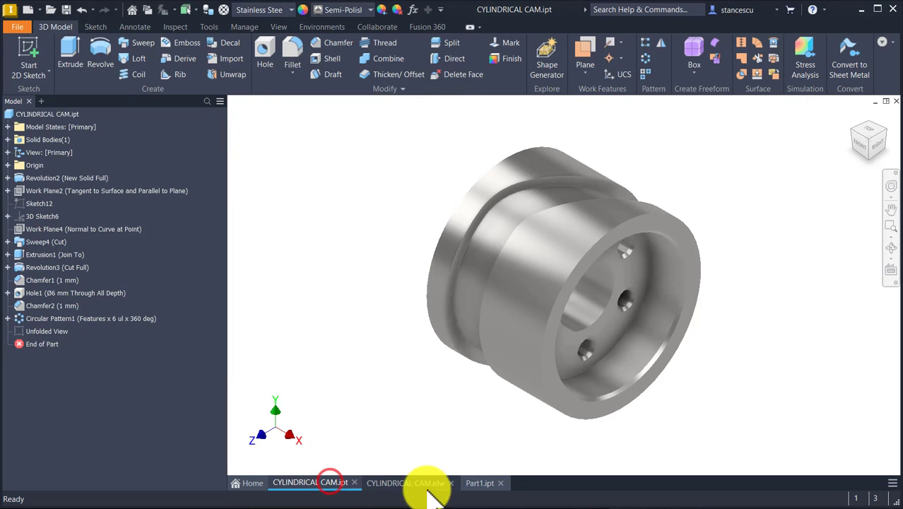
click(486, 483)
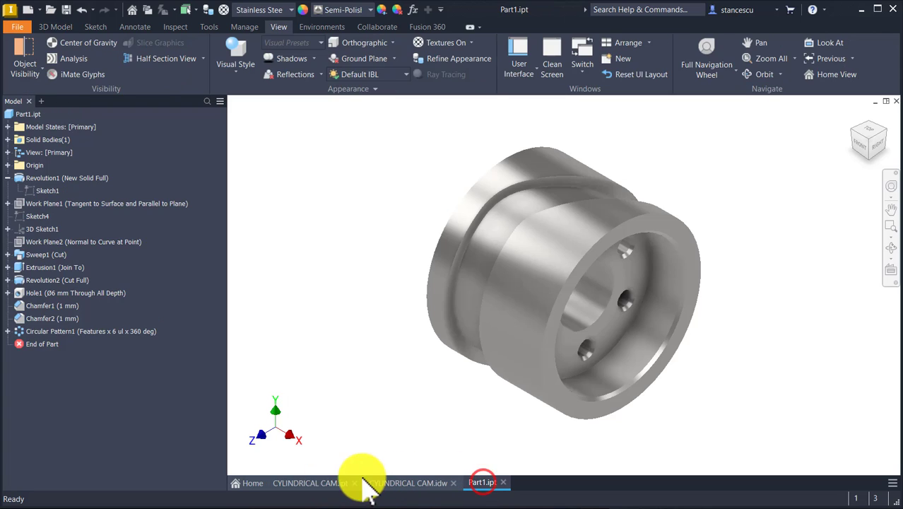
click(328, 484)
click(476, 484)
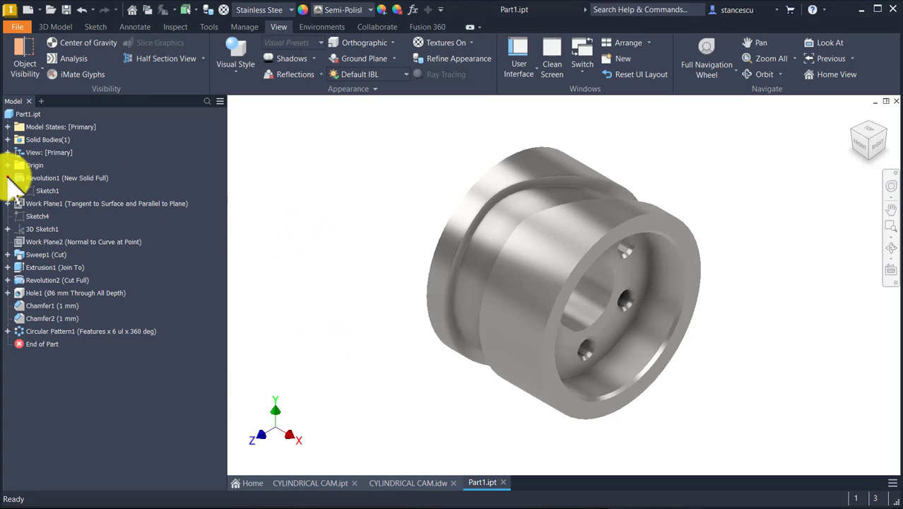
Collapse the first revolution and calculate the physical properties of Part1.ipt in its iProperties
click(8, 178)
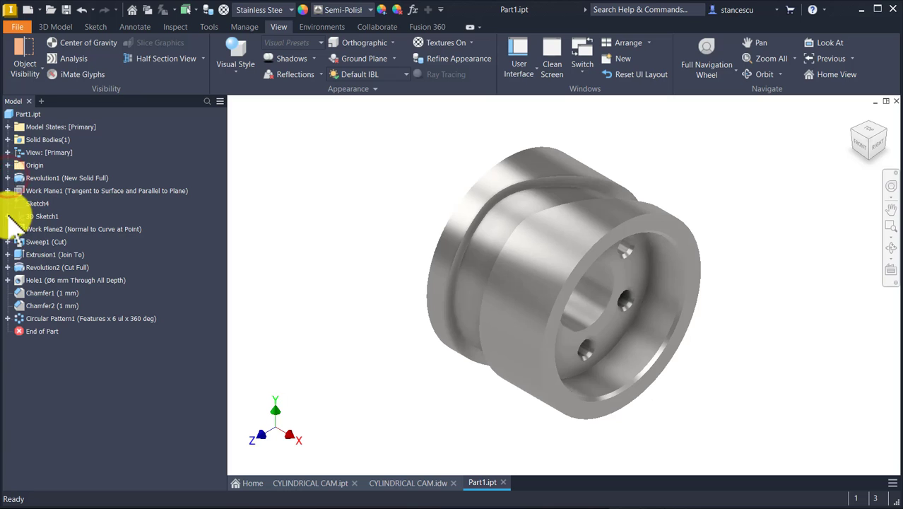
click(28, 115)
right_click(30, 117)
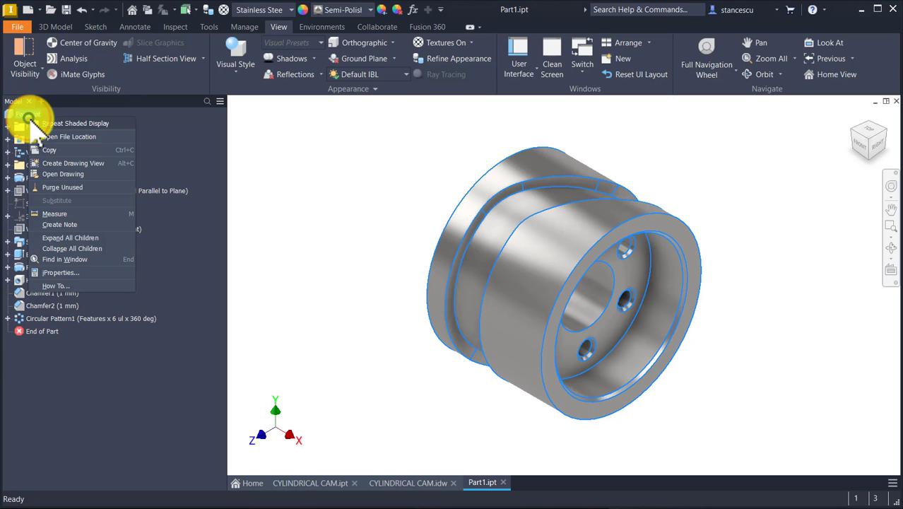
click(68, 273)
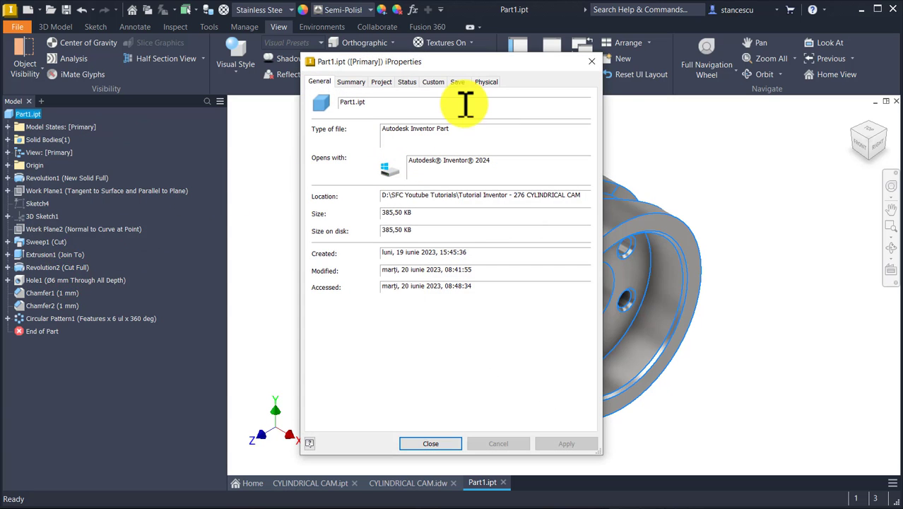
click(488, 81)
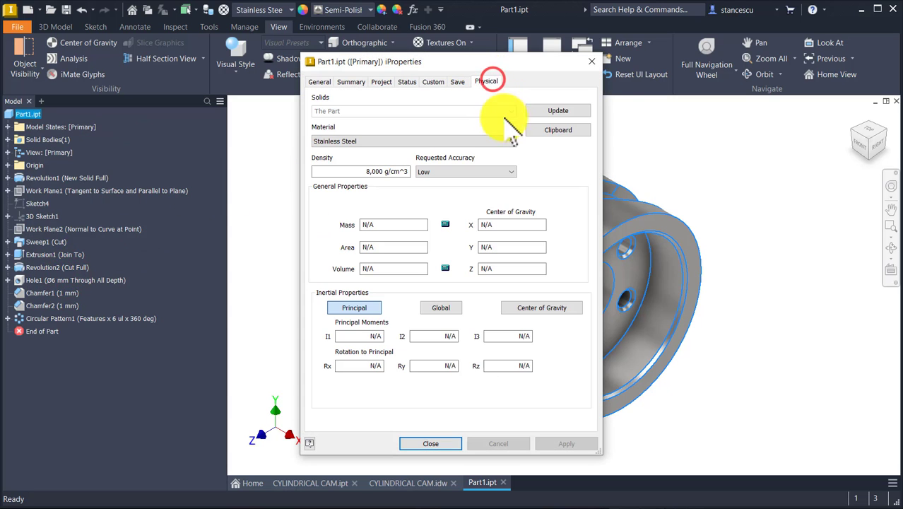
click(546, 107)
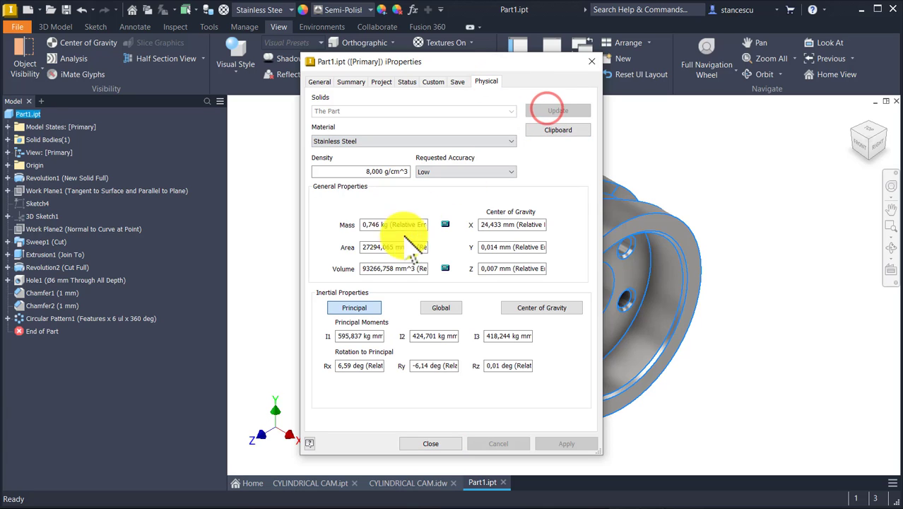
Copy the calculated volume value with its mm^3 unit and close the iProperties
drag(363, 268, 413, 268)
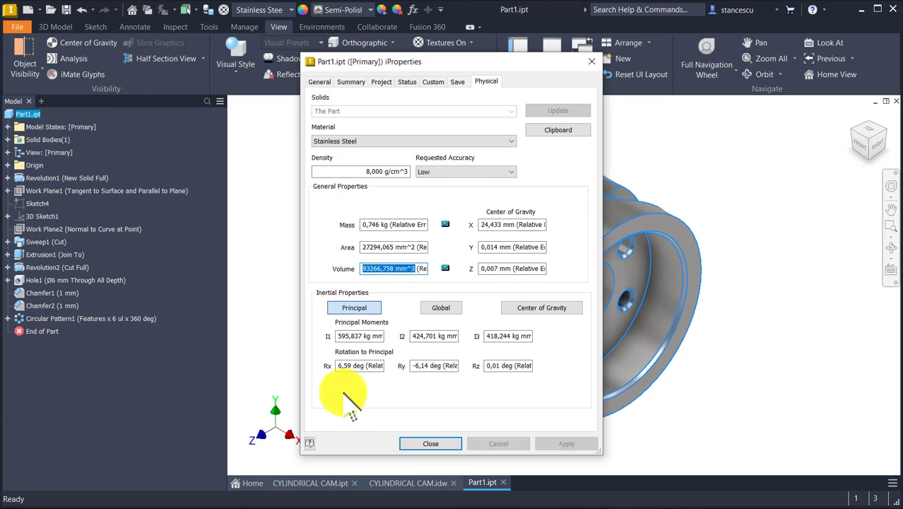
key(ctrl+c)
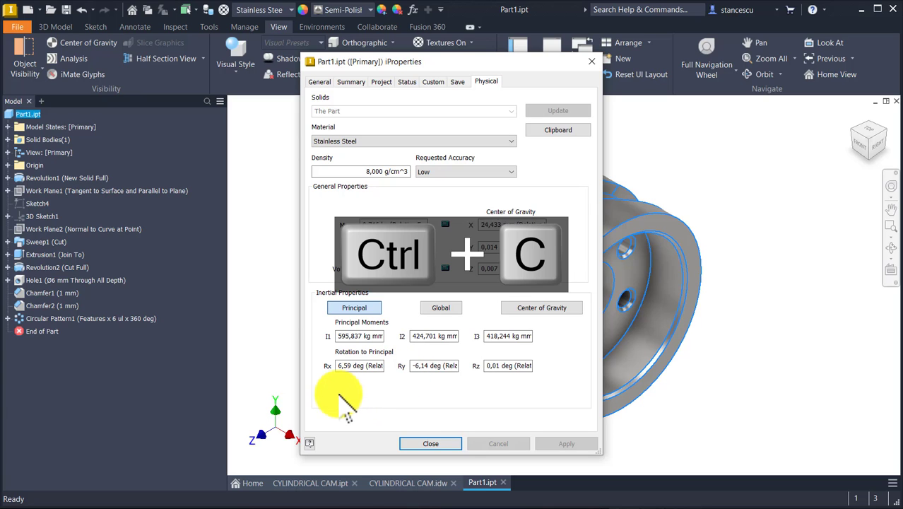
click(436, 443)
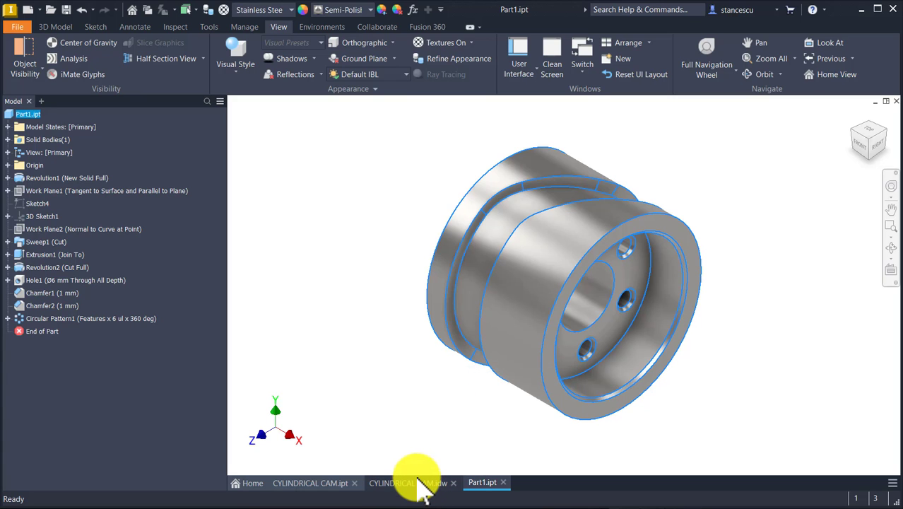
Compare the copied volume with the Volume note in CYLINDRICAL CAM.idw by pasting it aligned on a second line, and discard the note edit
click(416, 483)
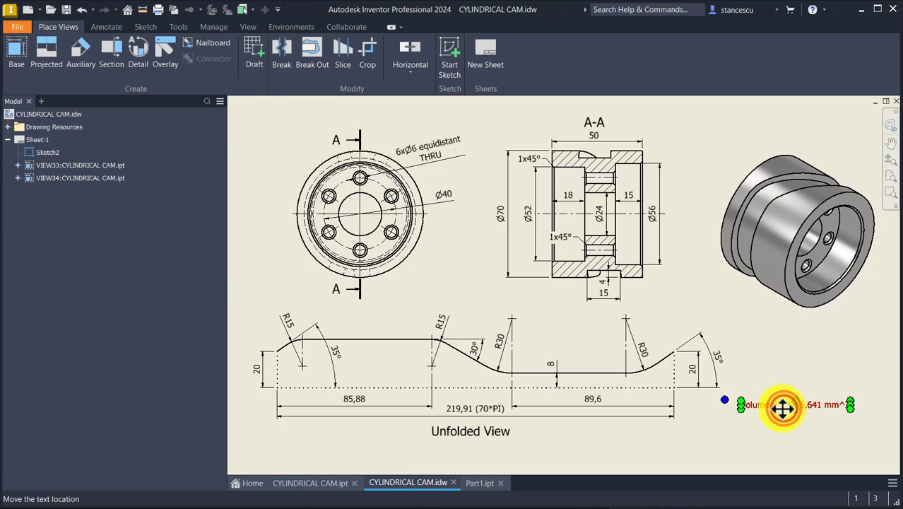
double_click(783, 406)
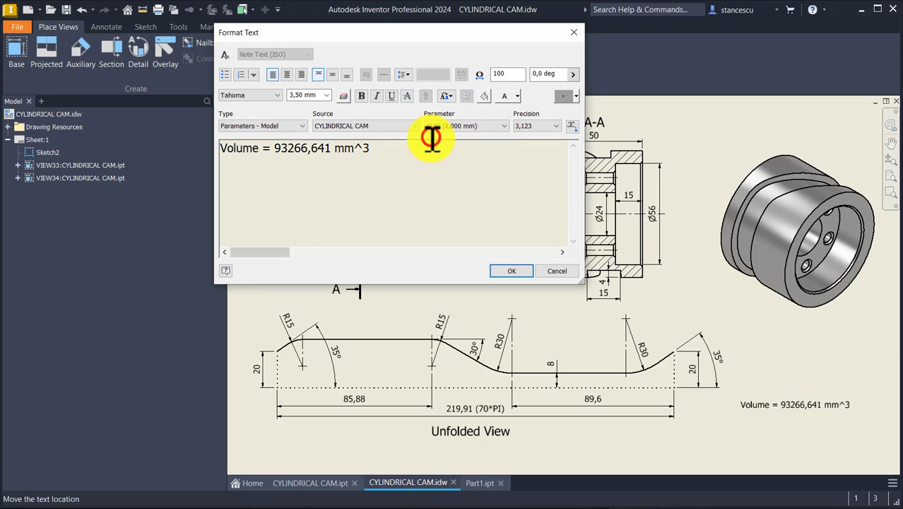
key(Return)
key(ctrl+v)
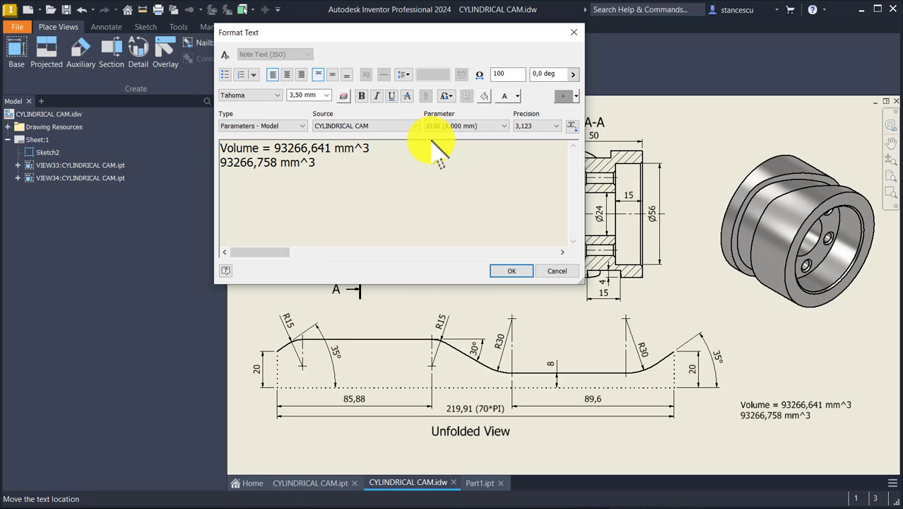
key(Home)
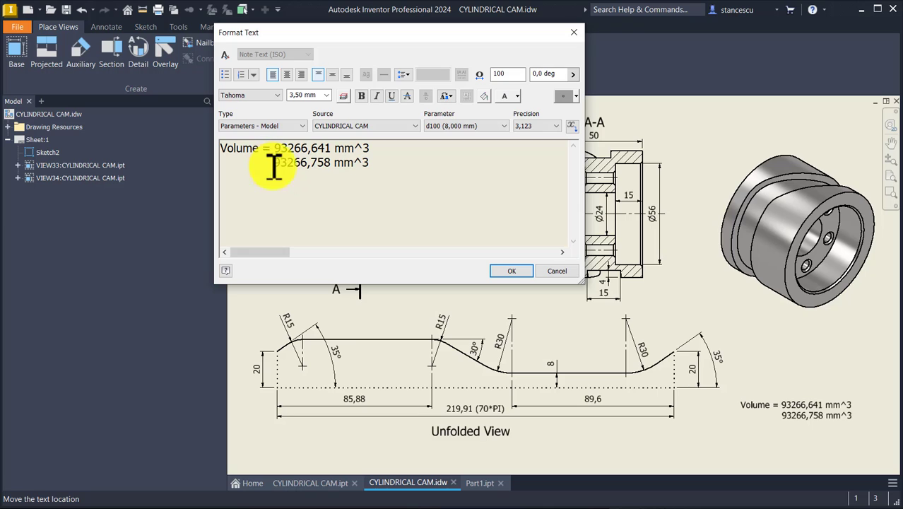
click(559, 272)
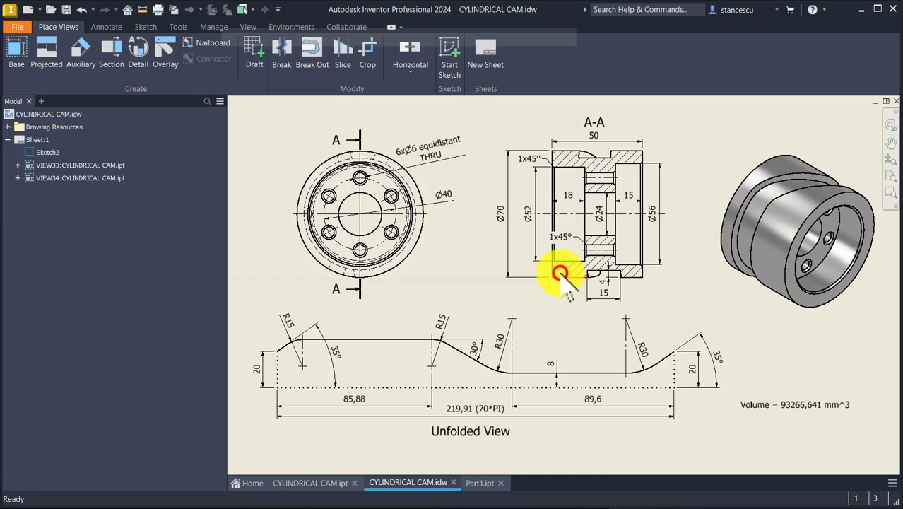
Return from the drawing to Part1.ipt and clear the selection of the part
click(269, 130)
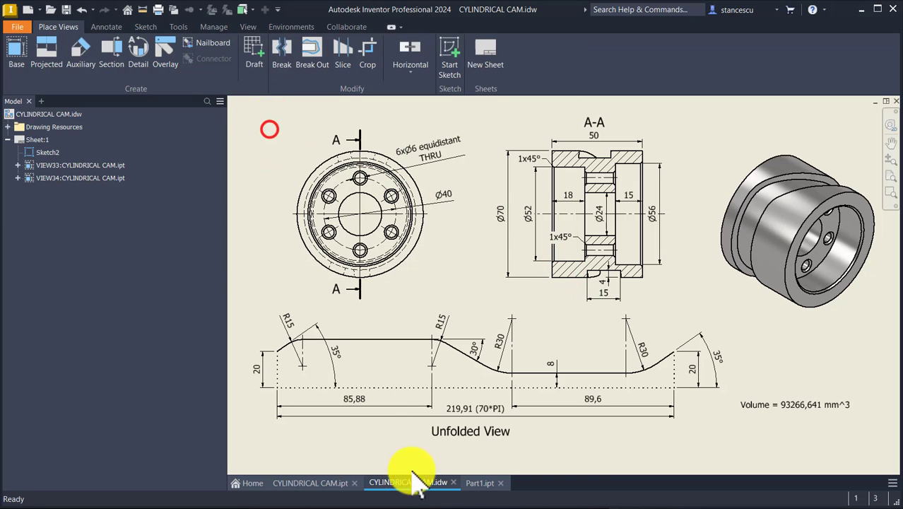
click(482, 483)
click(271, 186)
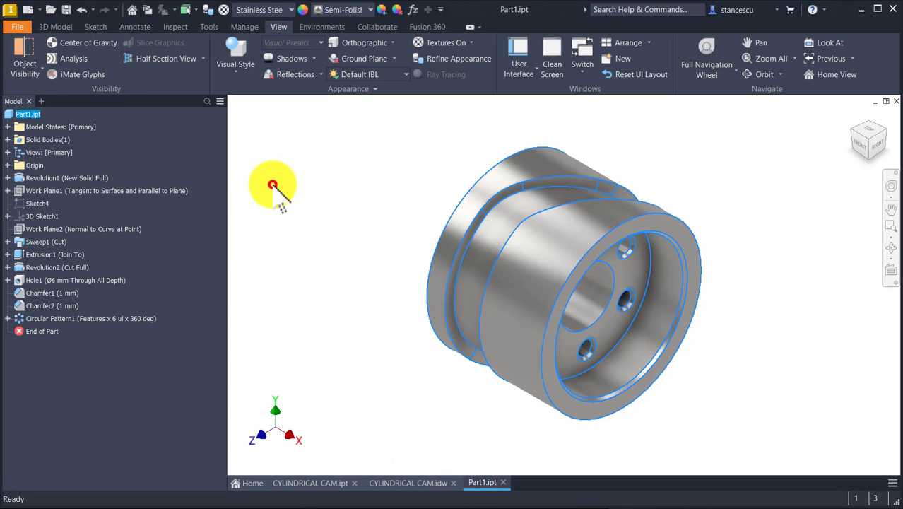